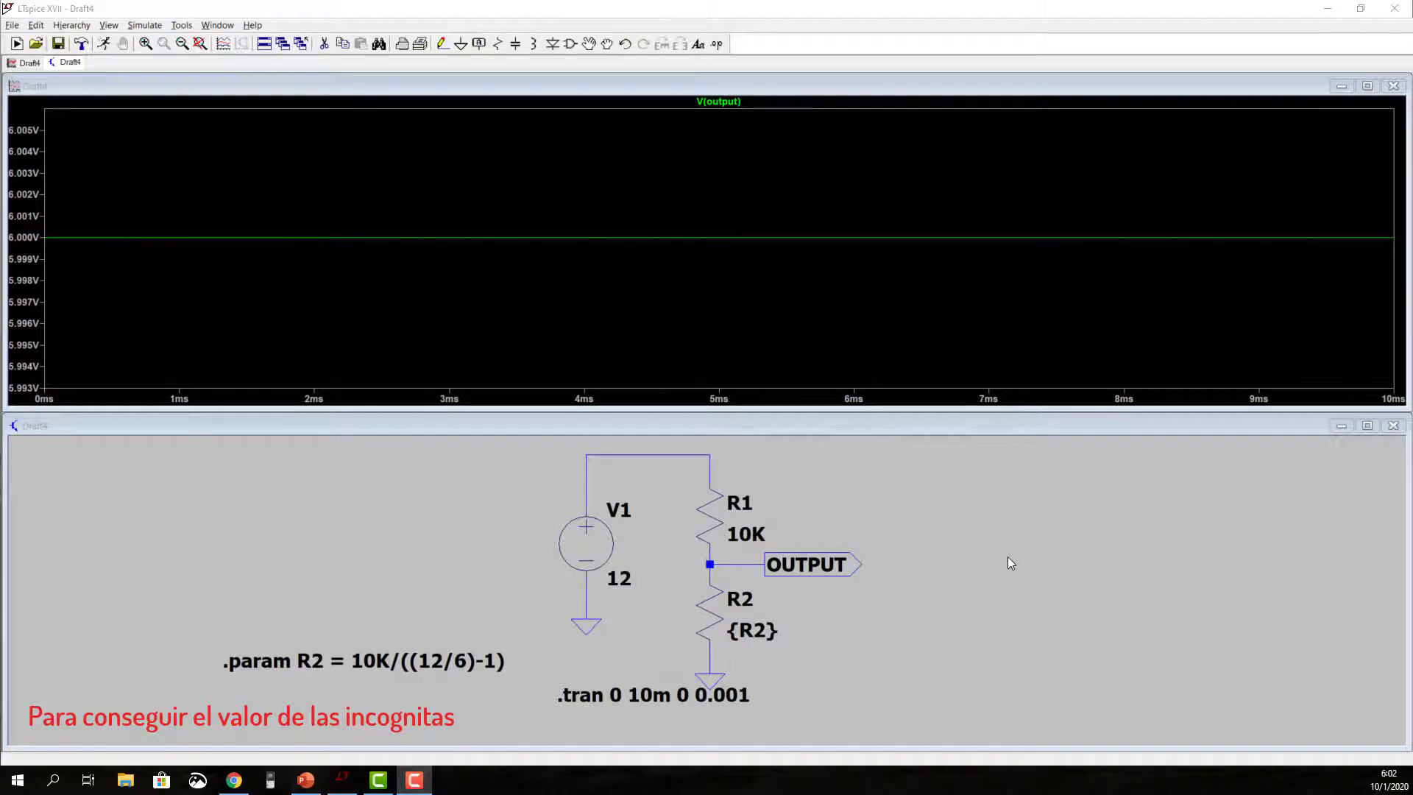
Step: Place a second voltage source in the empty area beside the voltage divider's OUTPUT label
left_click(1008, 557)
key("F2")
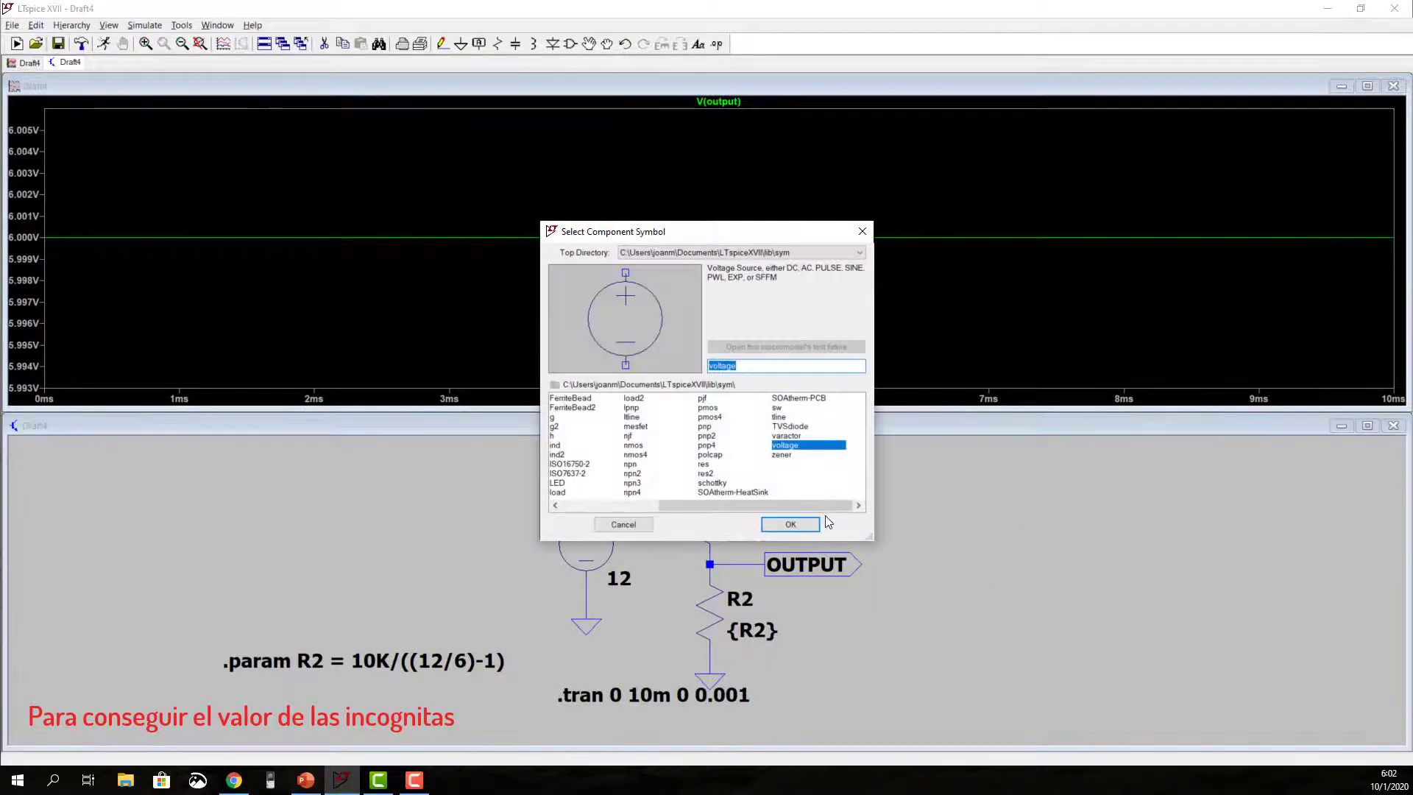
left_click(803, 524)
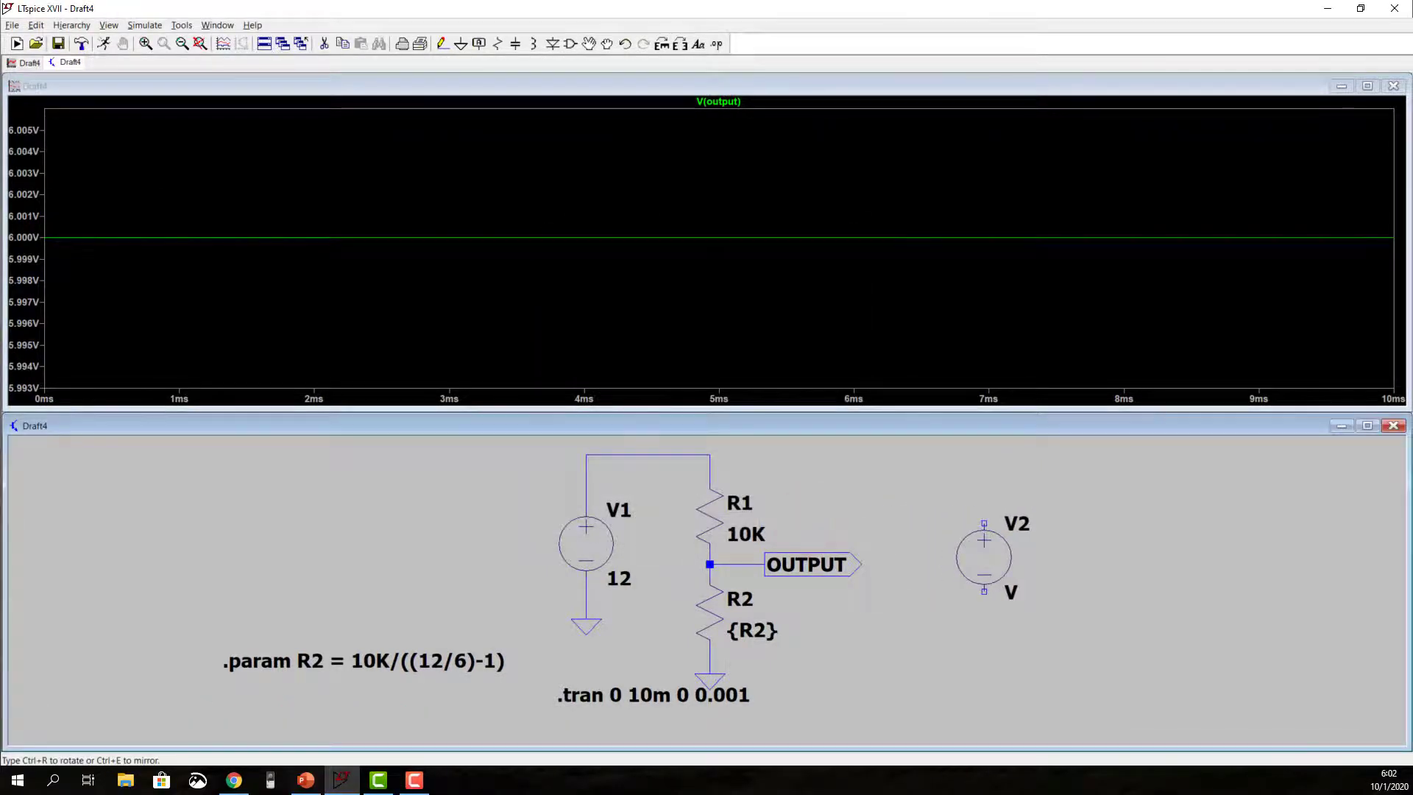
left_click(986, 541)
Step: Add a ground below V2, wire it to the negative terminal, and draw a short wire up from the positive terminal
key("g")
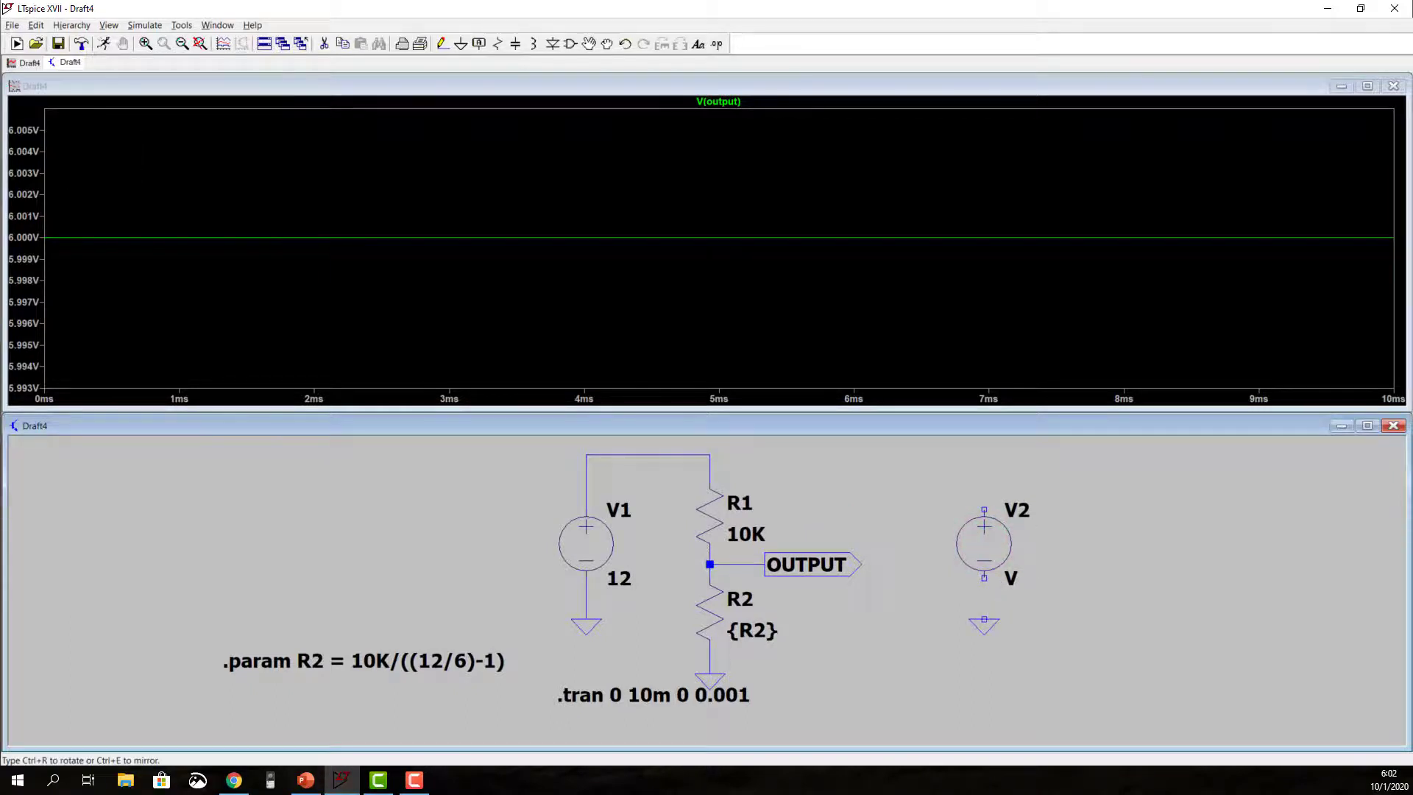
left_click(983, 620)
key("F3")
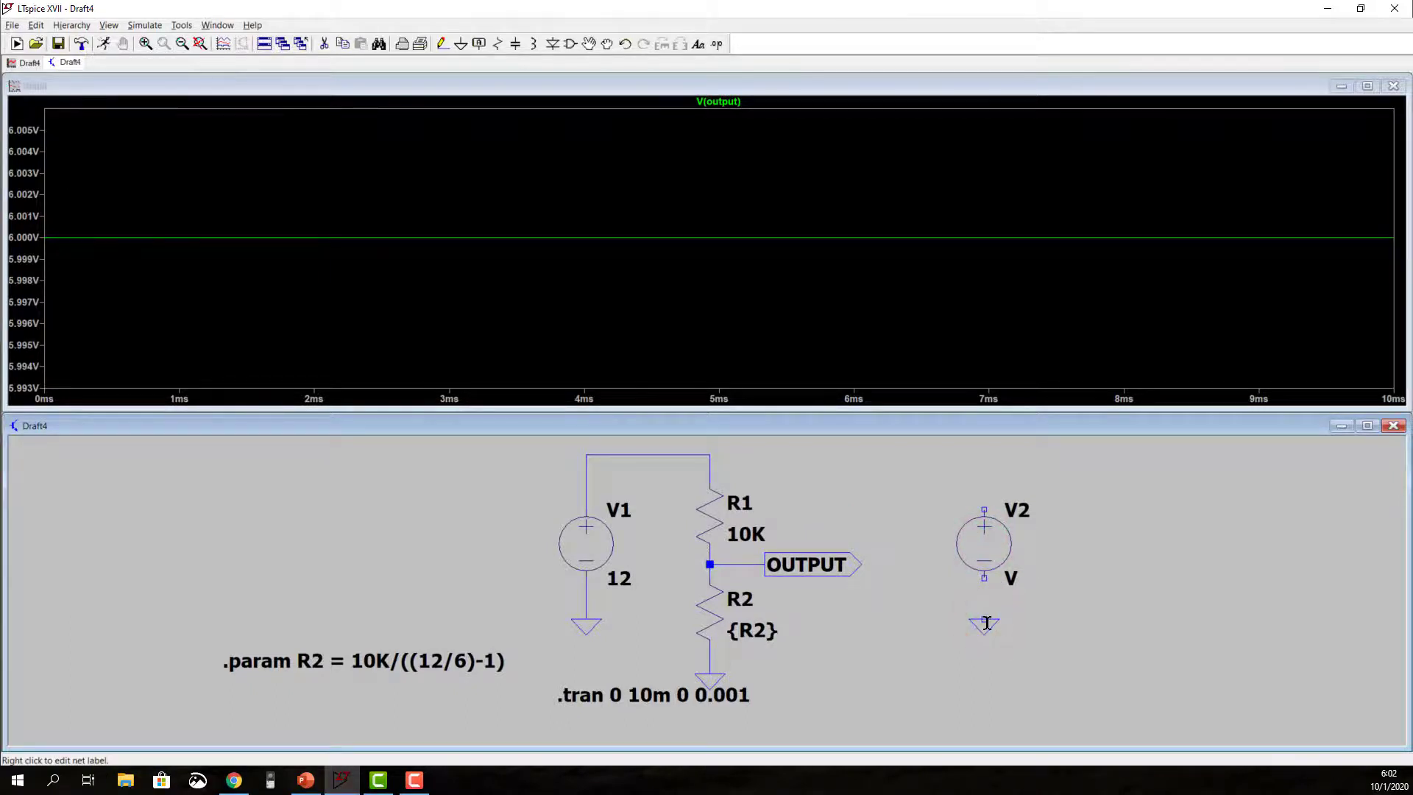
left_click(983, 578)
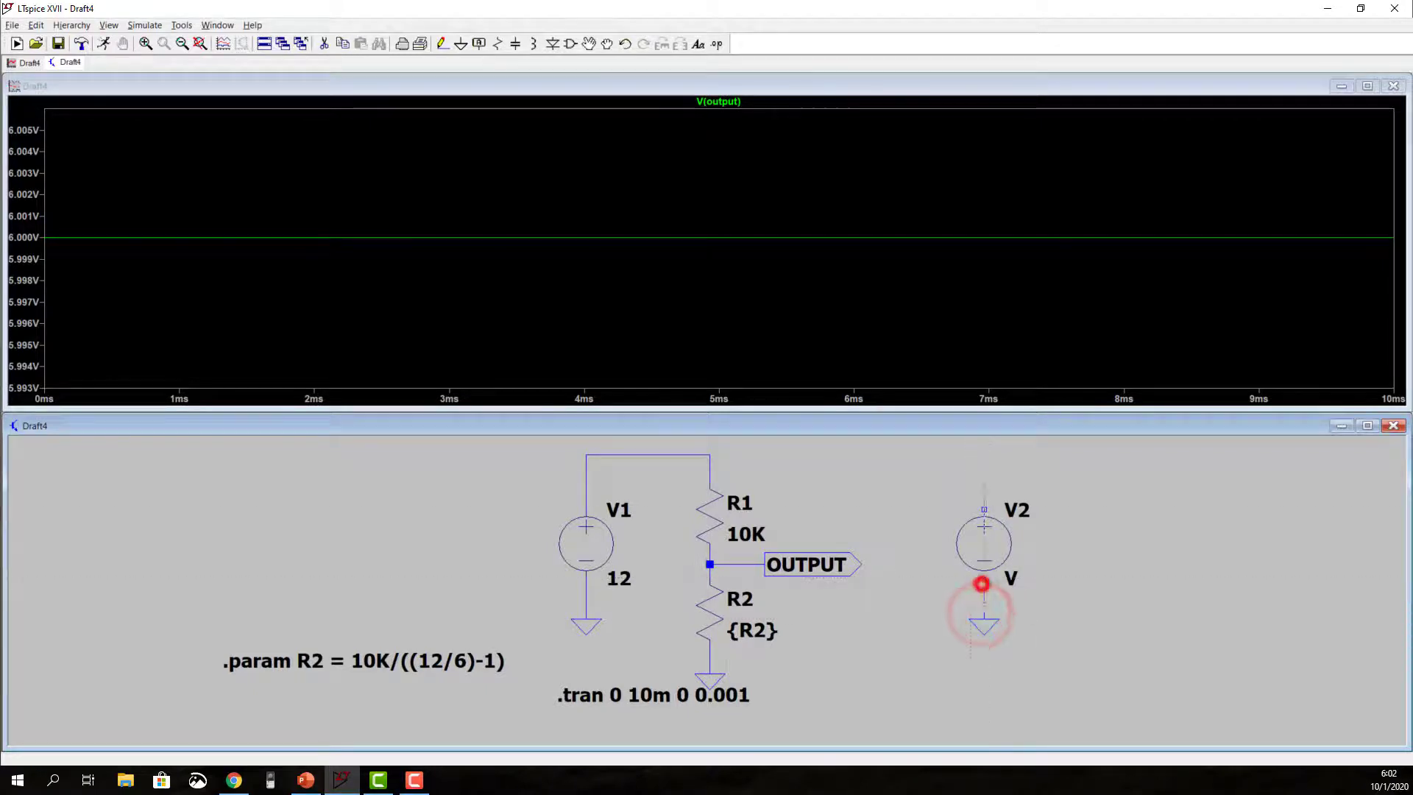
left_click(984, 508)
left_click(984, 480)
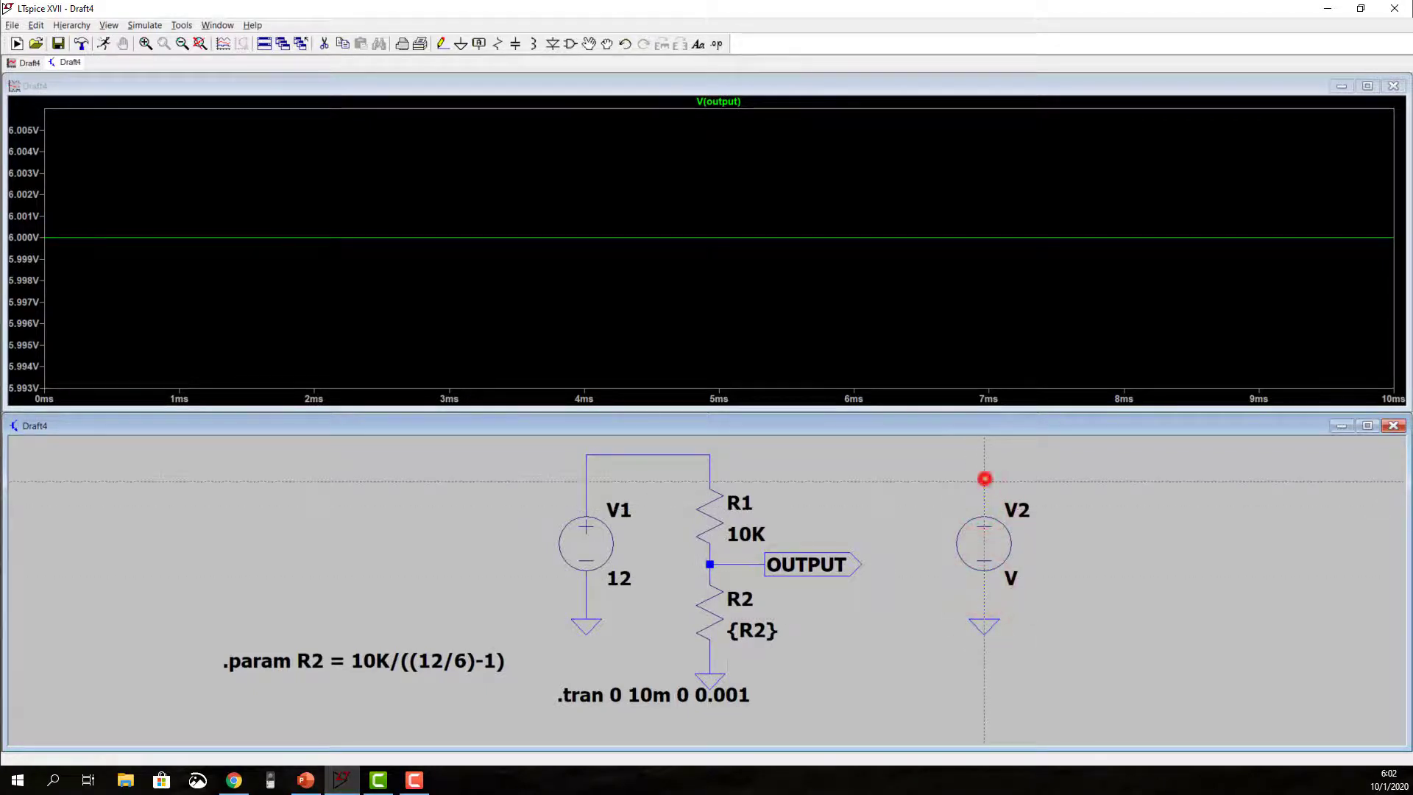
Step: Place a vertical ??? net label on the wire above V2 and set V2's value to {R2/1}
key("F4")
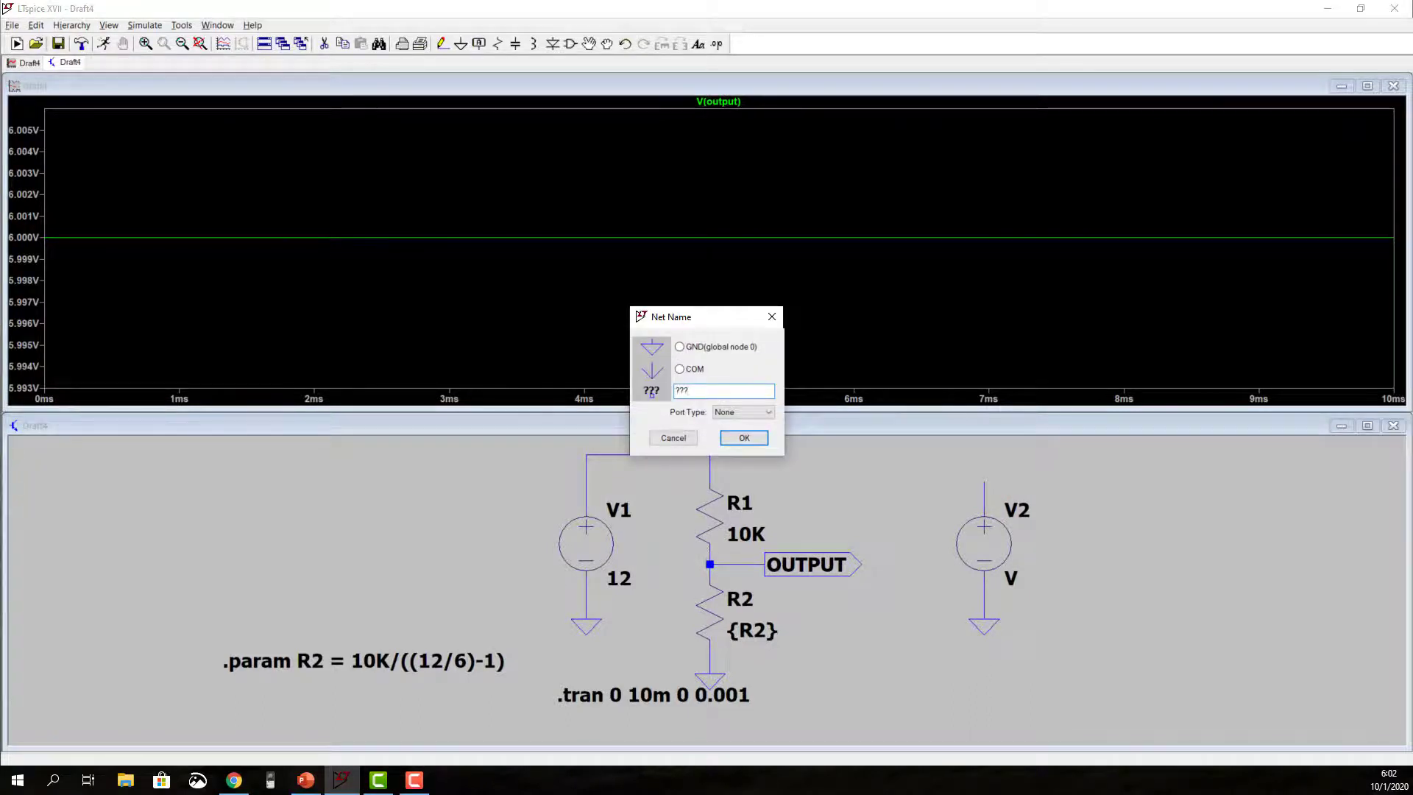
key("Return")
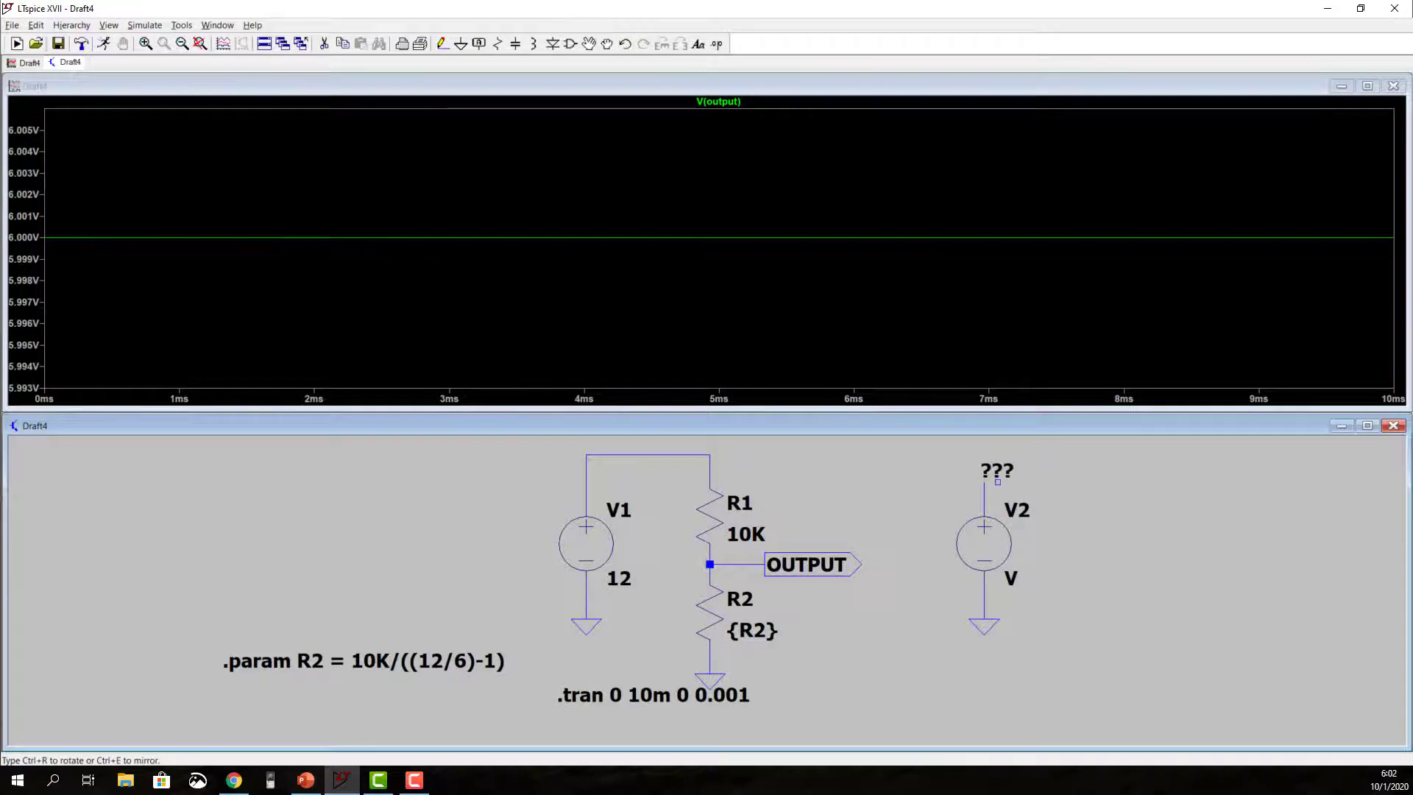
key("ctrl+r")
left_click(984, 480)
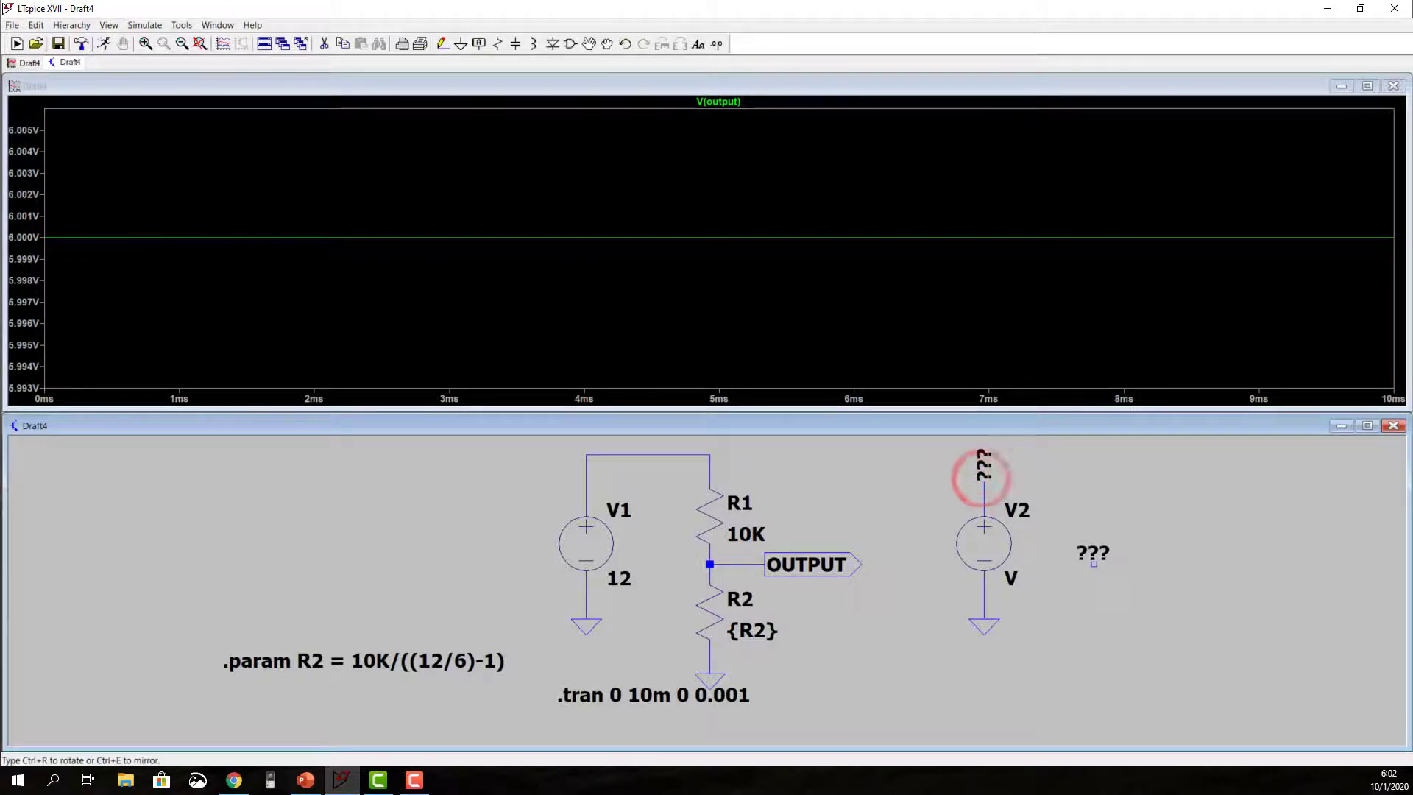
key("Escape")
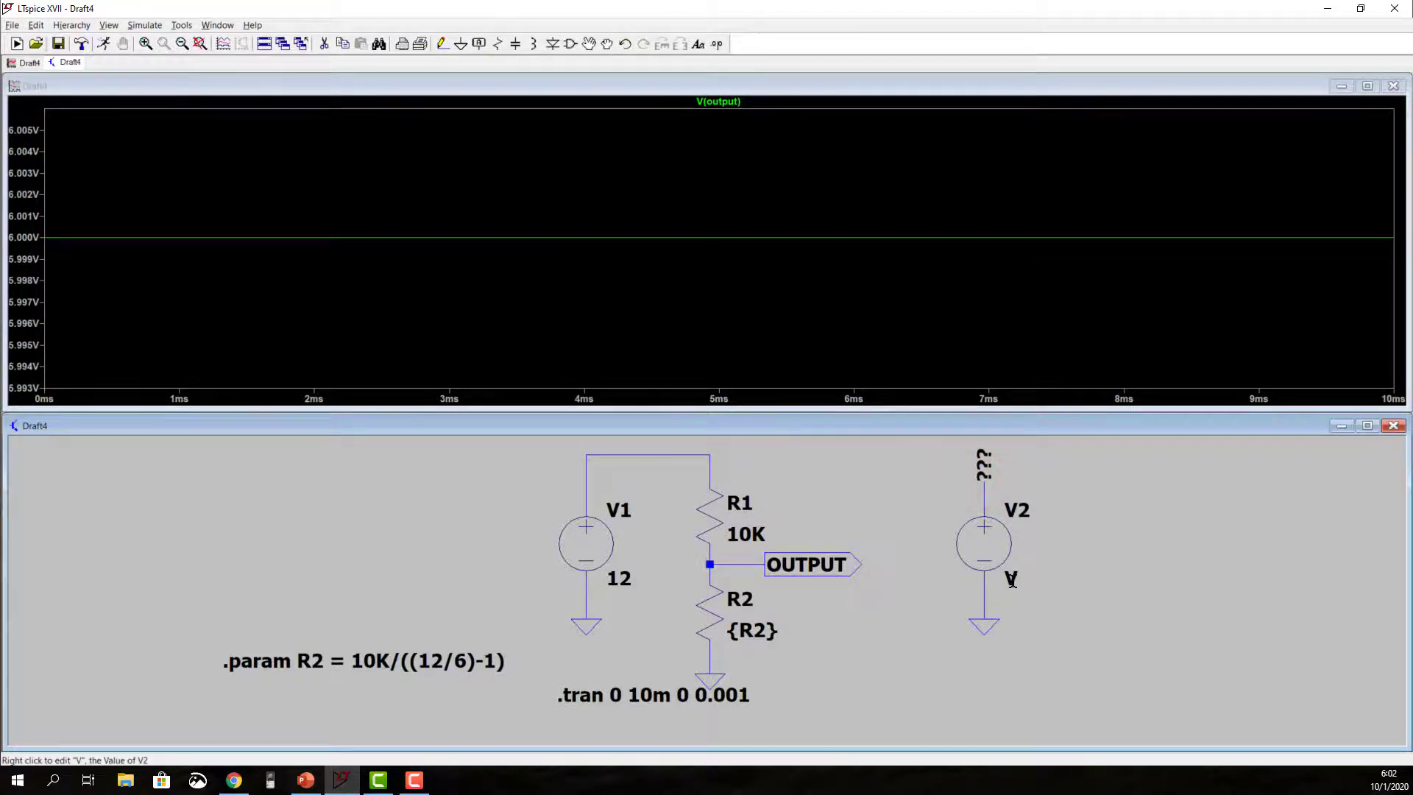
right_click(1012, 581)
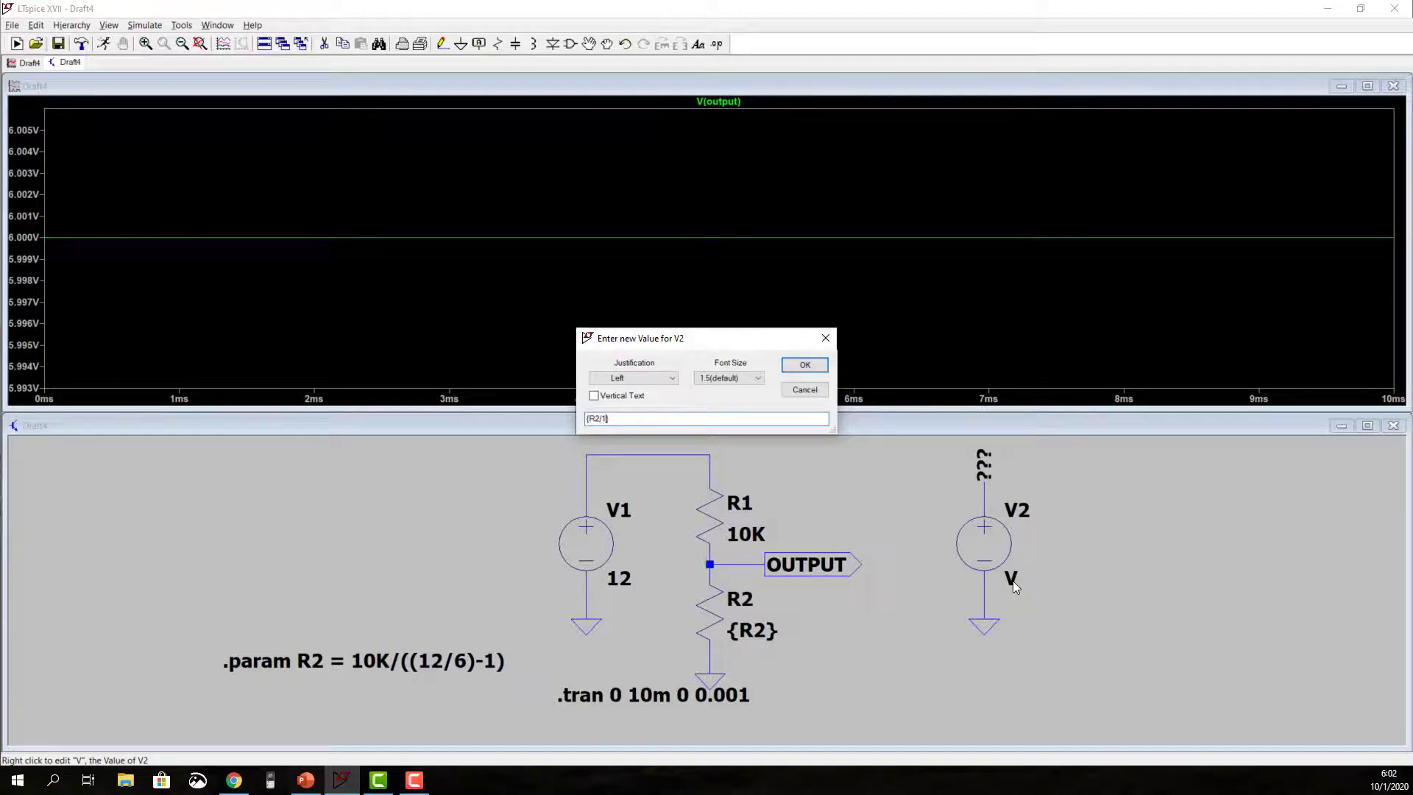
key("Return")
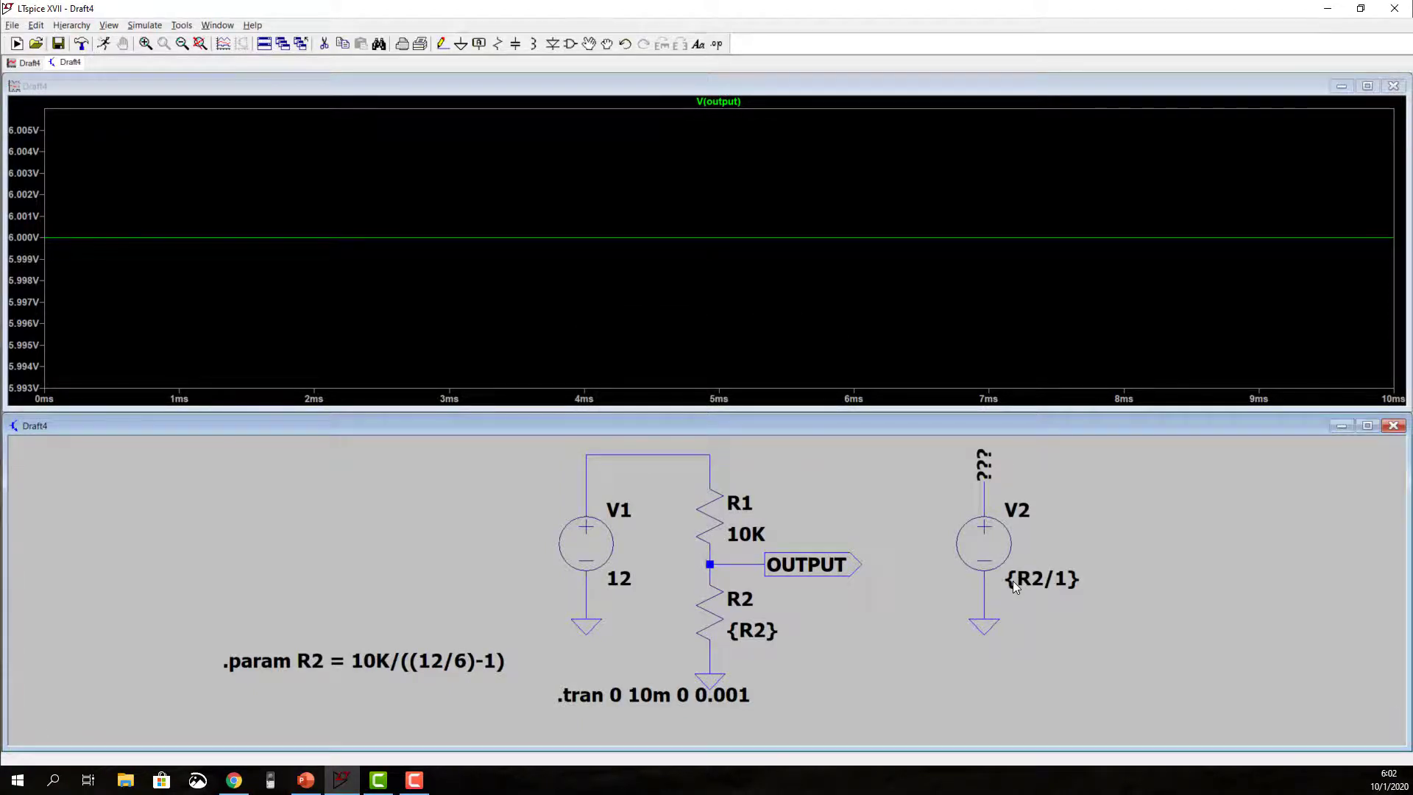
Step: Run the simulation and plot only the voltage of the ??? node above V2
left_click(104, 44)
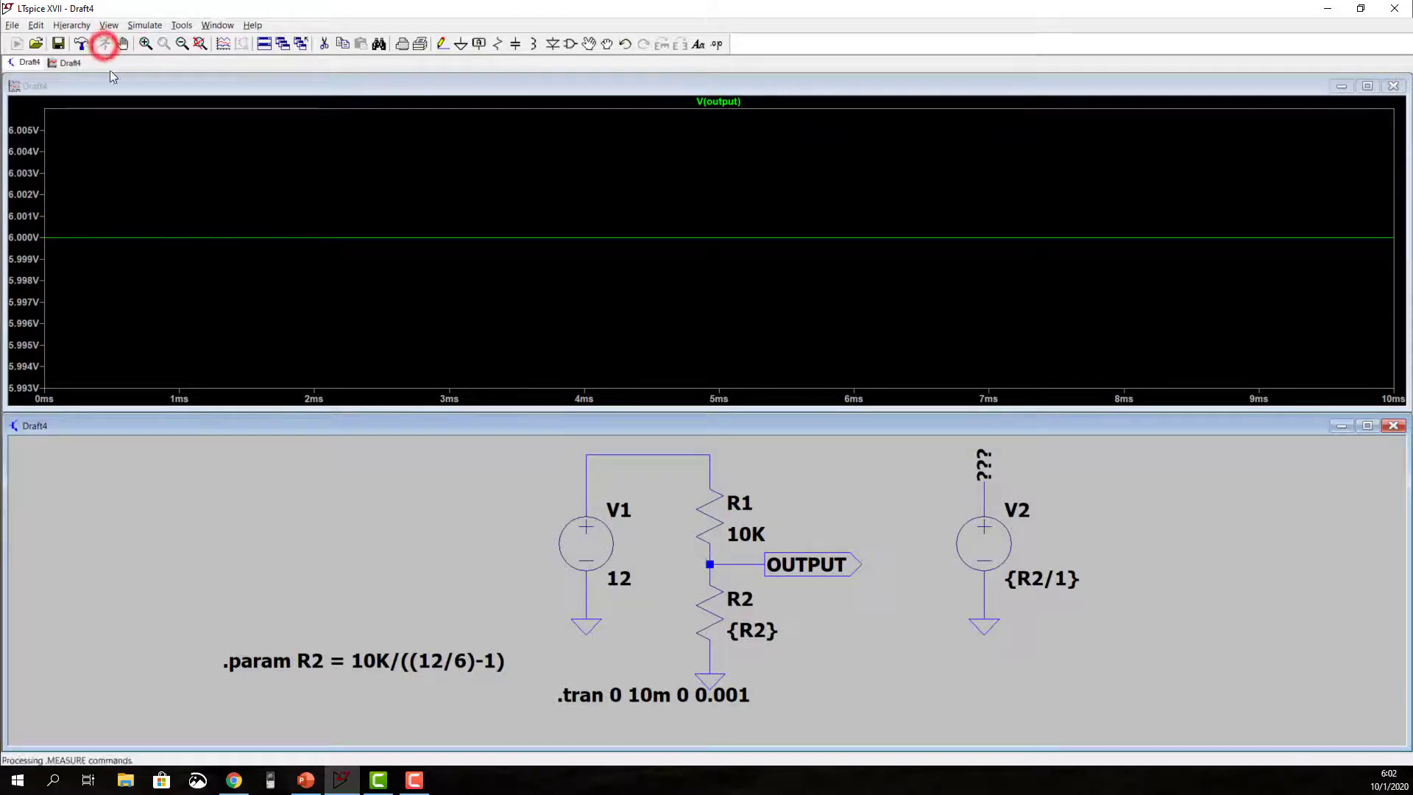
left_click(987, 491)
left_click(987, 492)
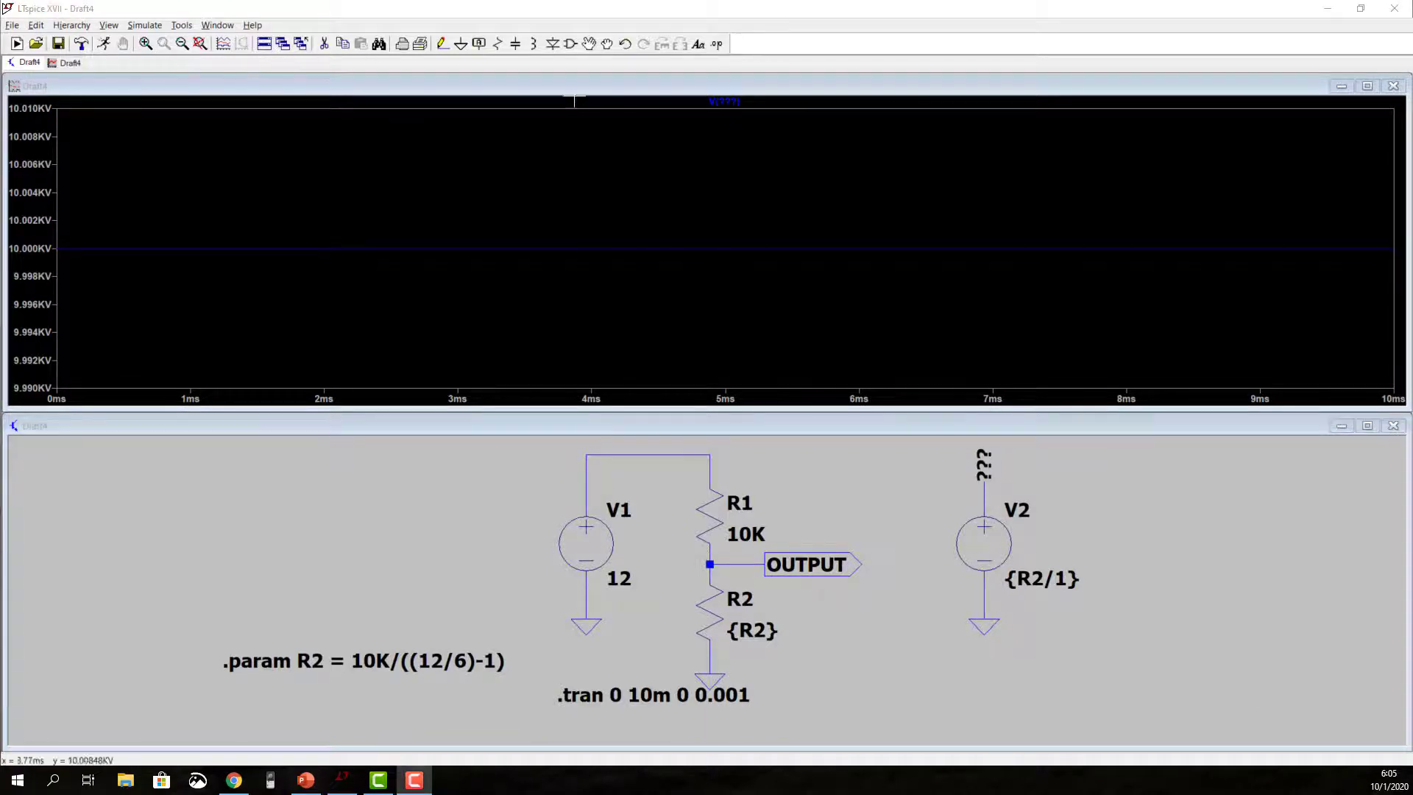
Step: Move the .param R2 directive up and away from the .tran directive, beside the V1 source
left_click(589, 44)
left_click(385, 655)
left_click(344, 607)
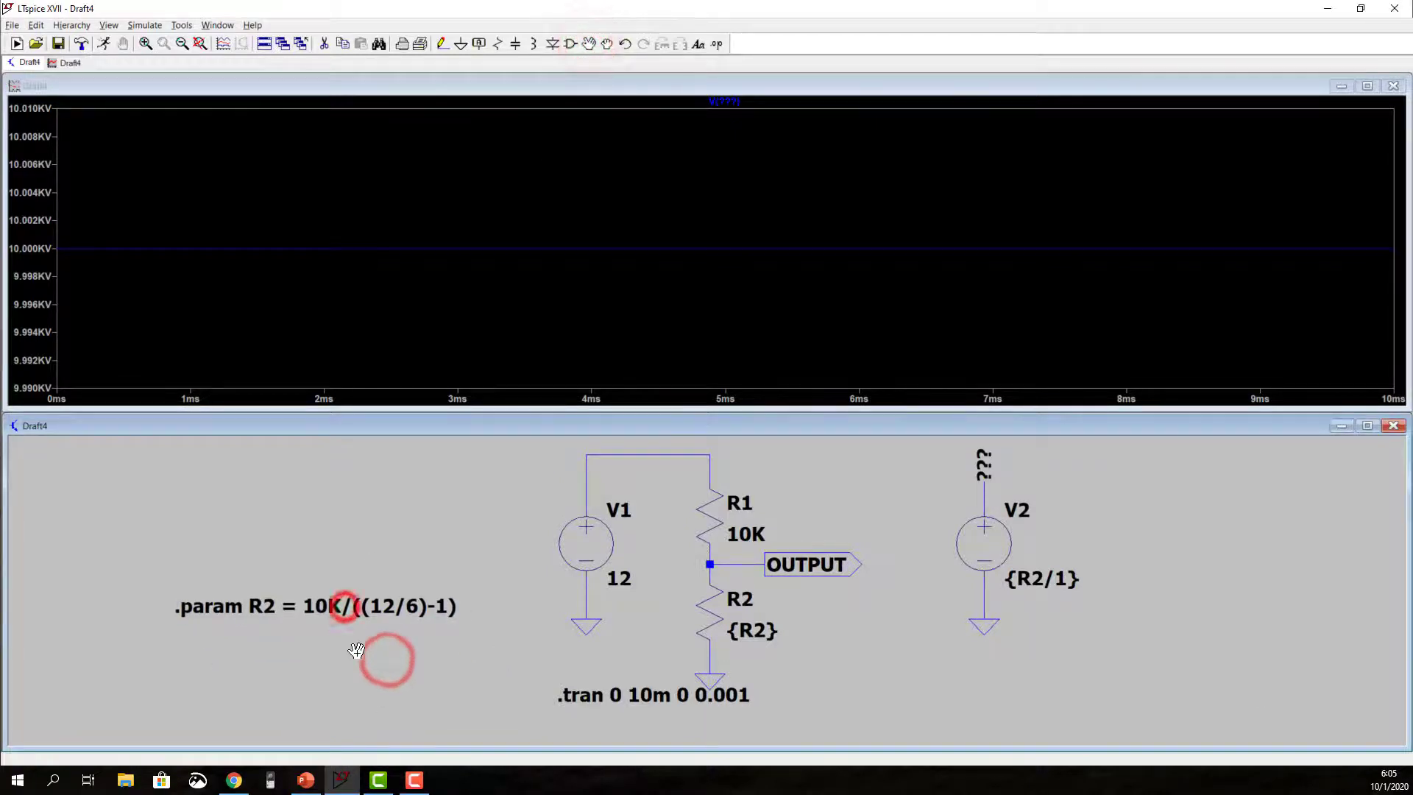
Step: Change the R2 parameter expression to 10K/((12/4)-1) and rerun the simulation
right_click(333, 606)
left_click(745, 345)
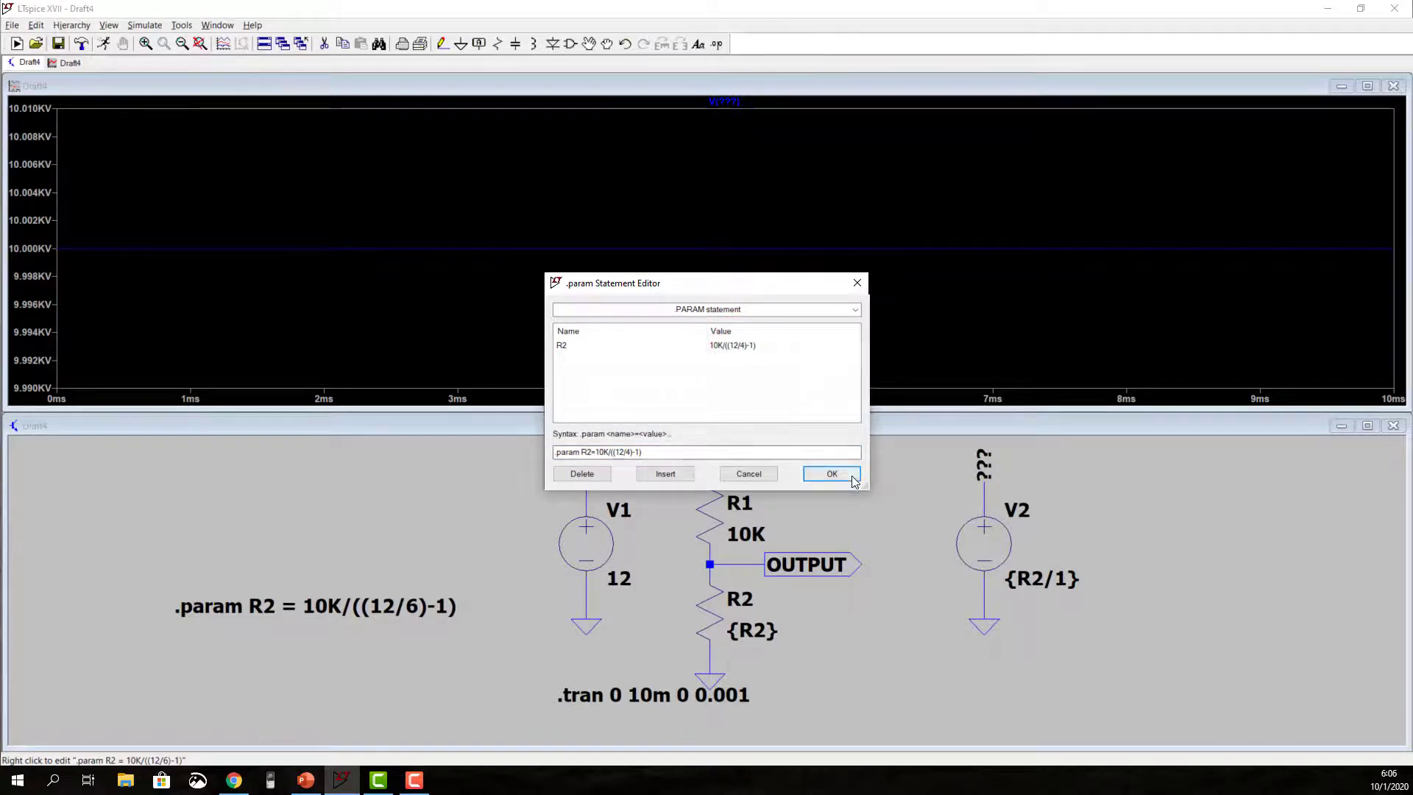
left_click(852, 474)
left_click(103, 44)
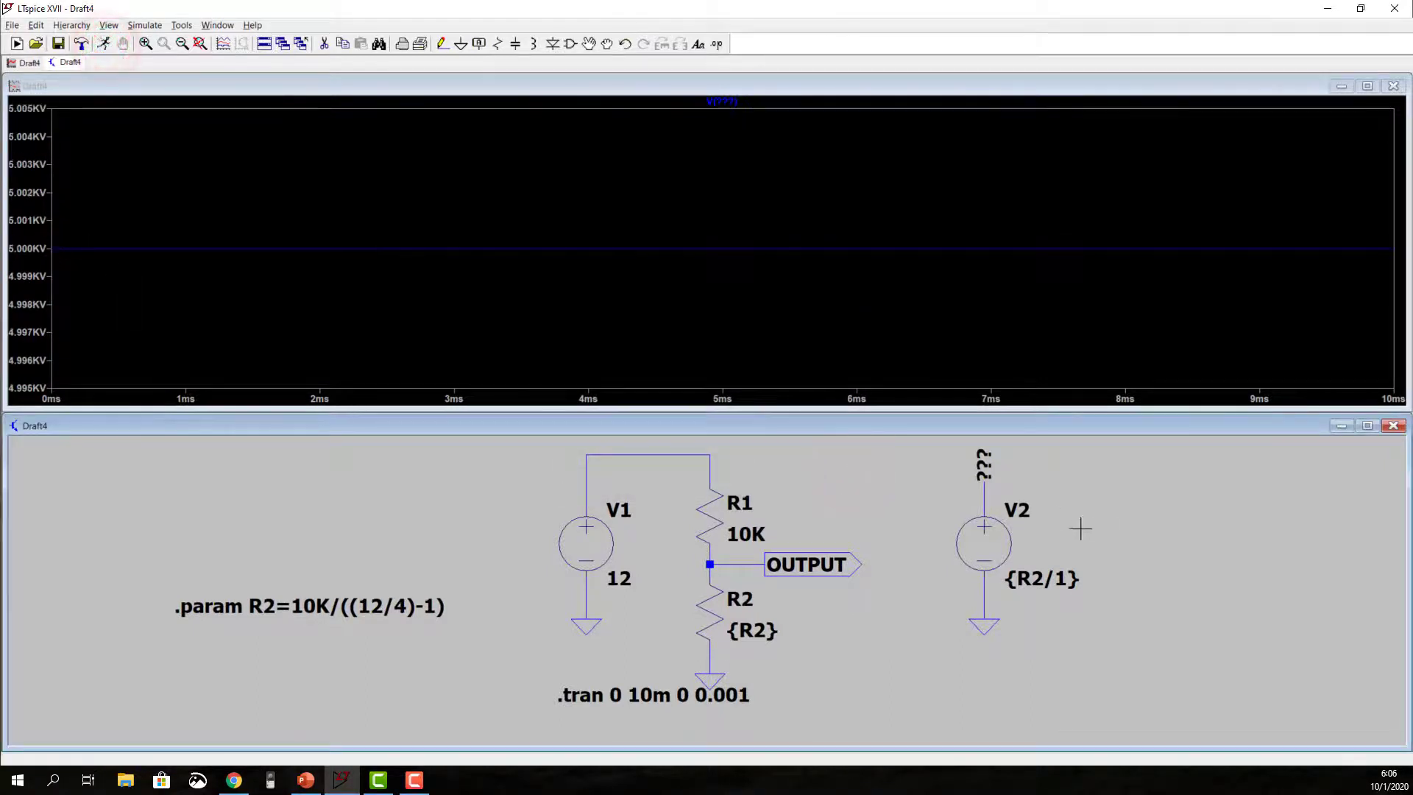
Step: Replace the fixed component values with parameters: {R1} for resistor R1 and {V1} for source V1
right_click(721, 540)
type("{R1")
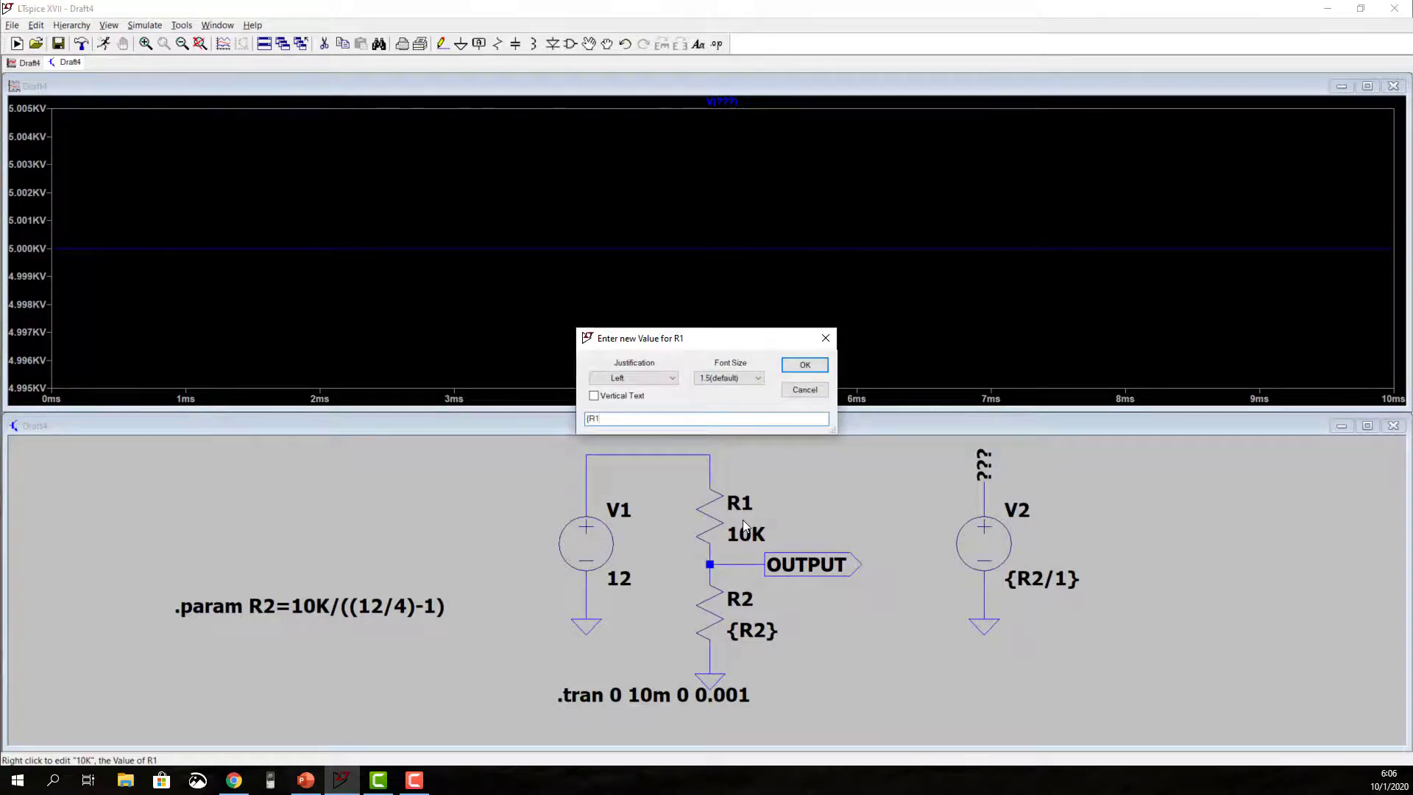
type("}")
key("Return")
right_click(613, 576)
key("Return")
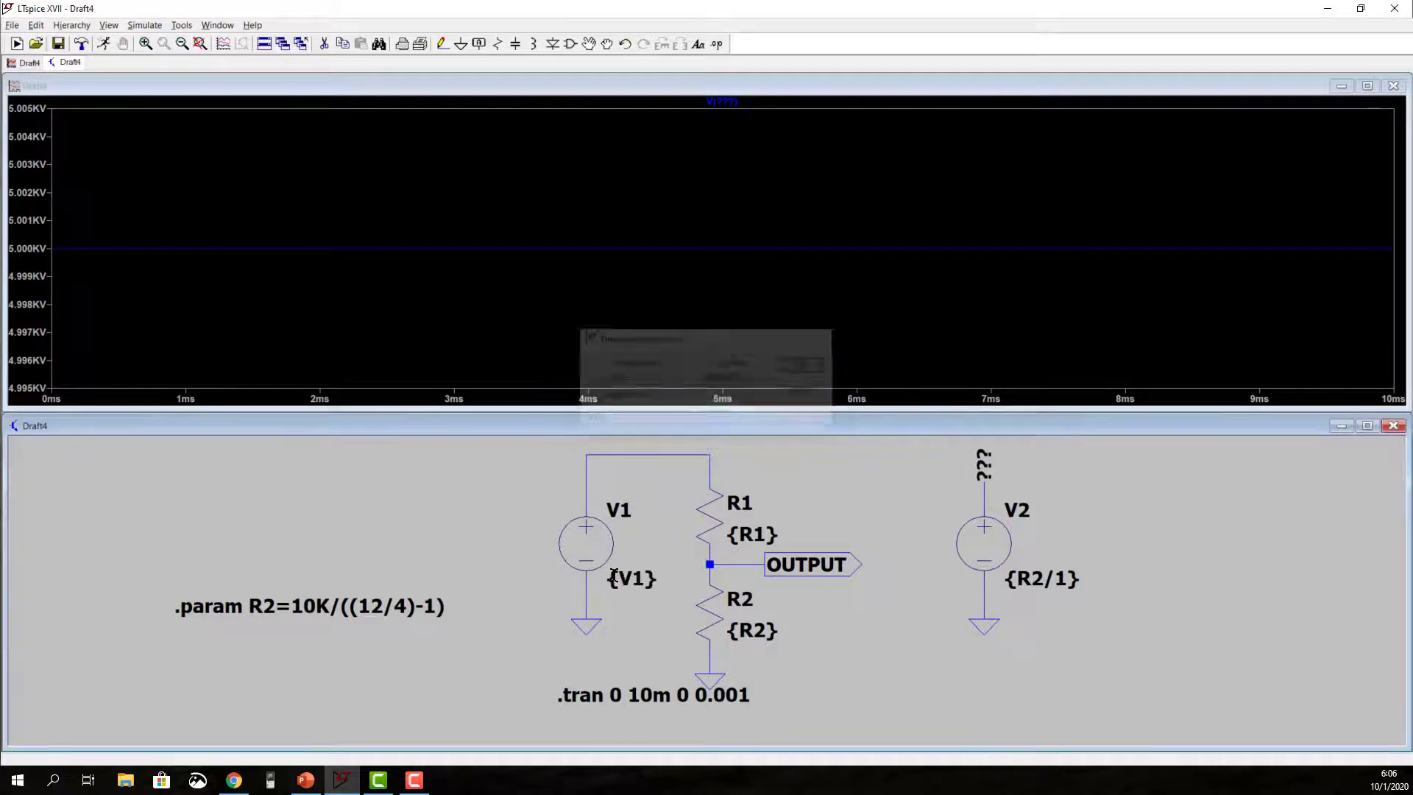
Step: Add the SPICE directive .param Vo=4 directly below the R2 parameter line
key("s")
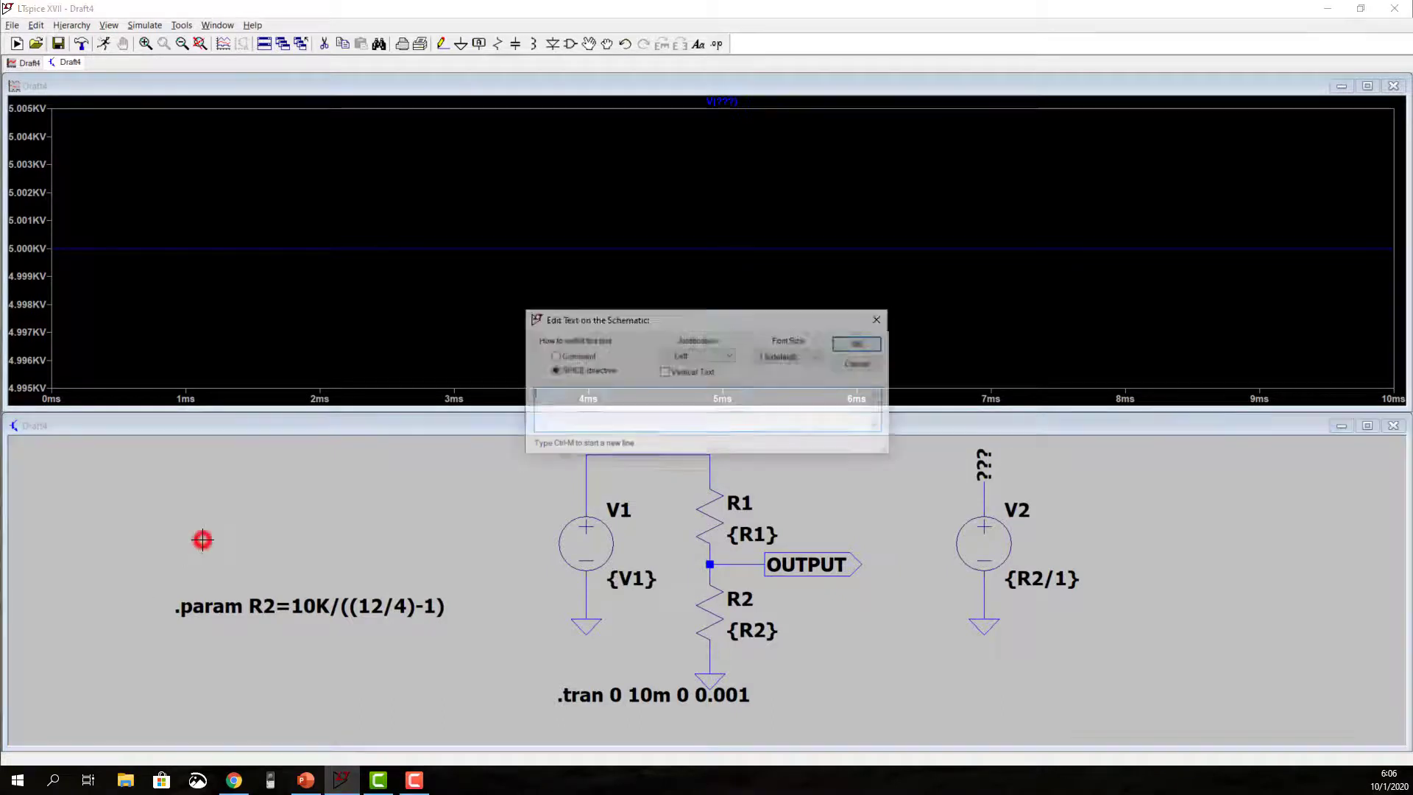
type("param ")
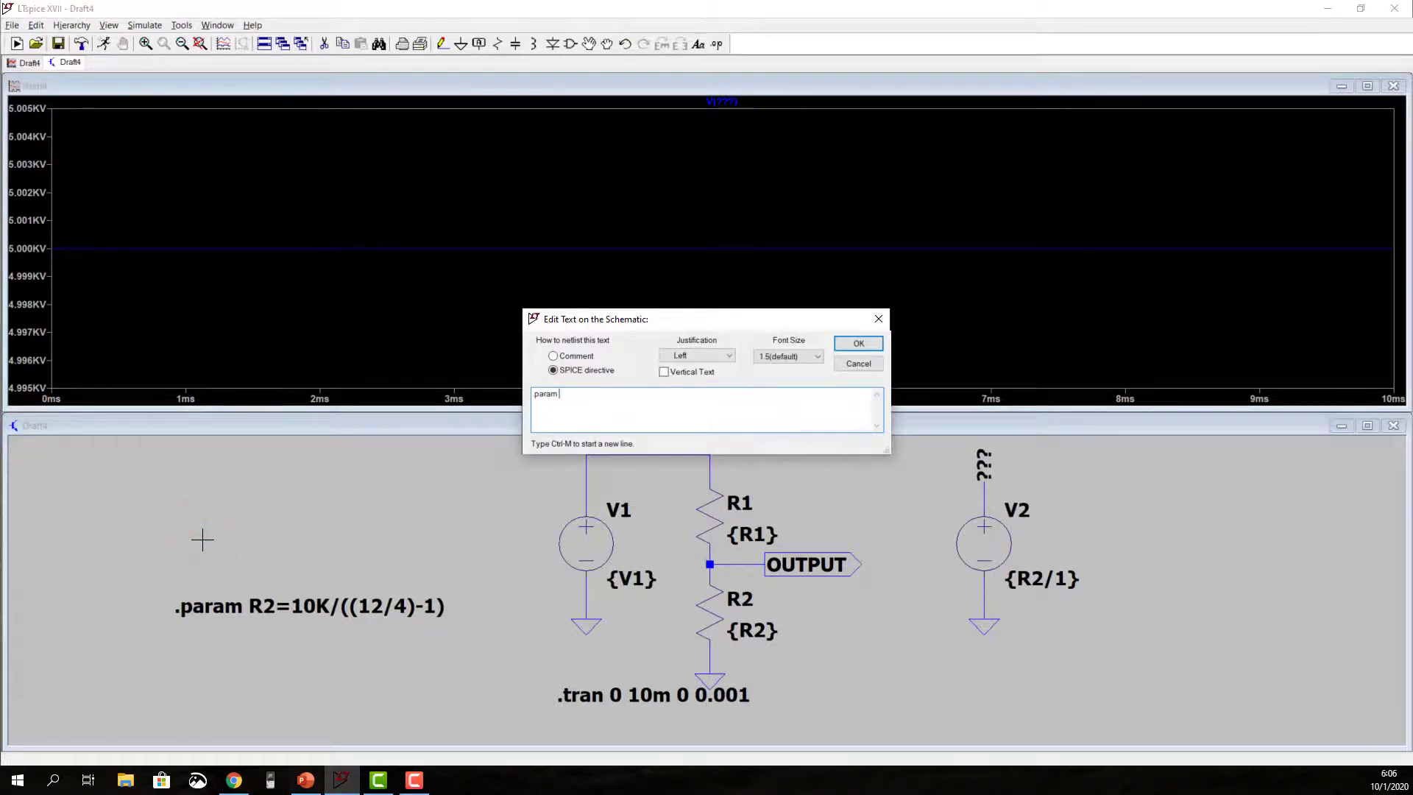
type("Vo=4")
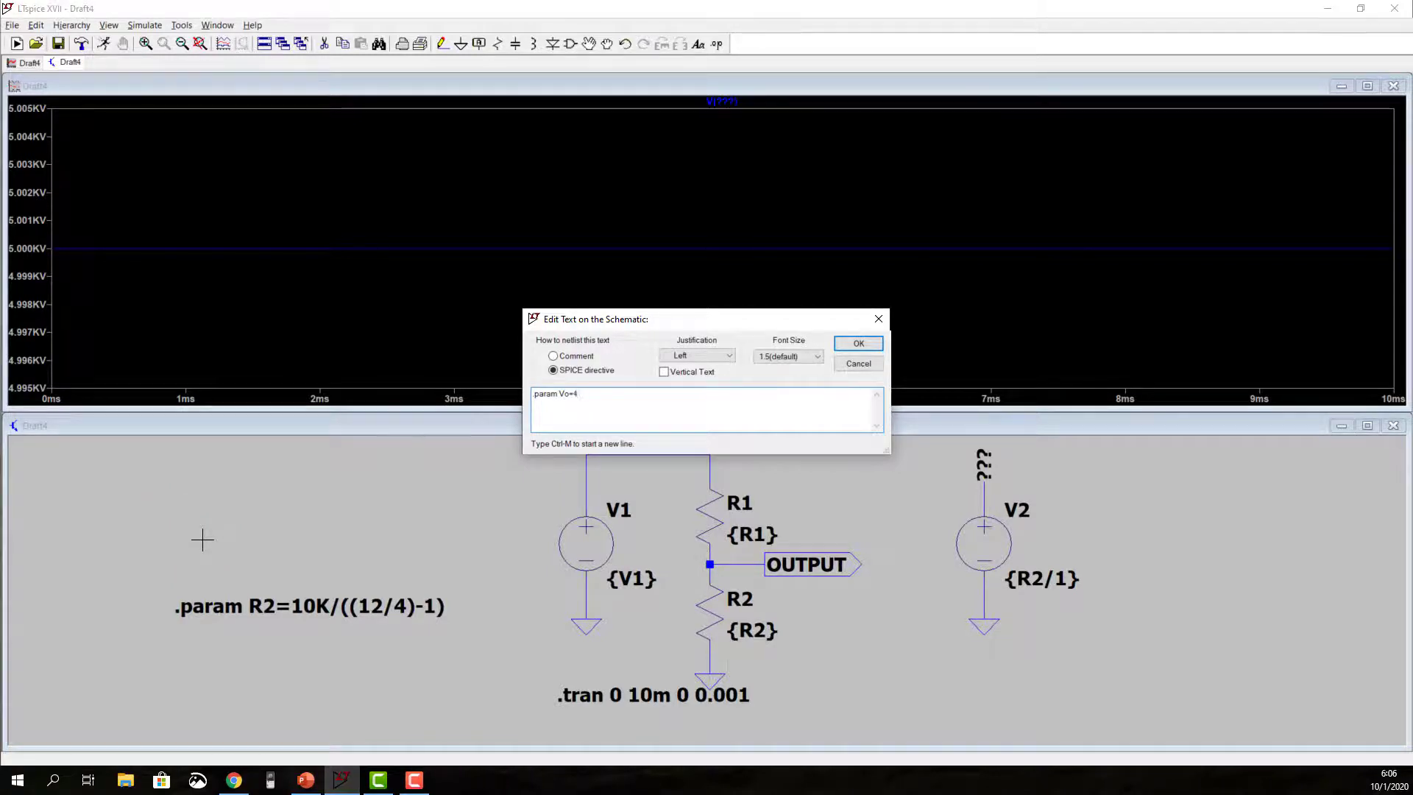
key("Return")
left_click(173, 624)
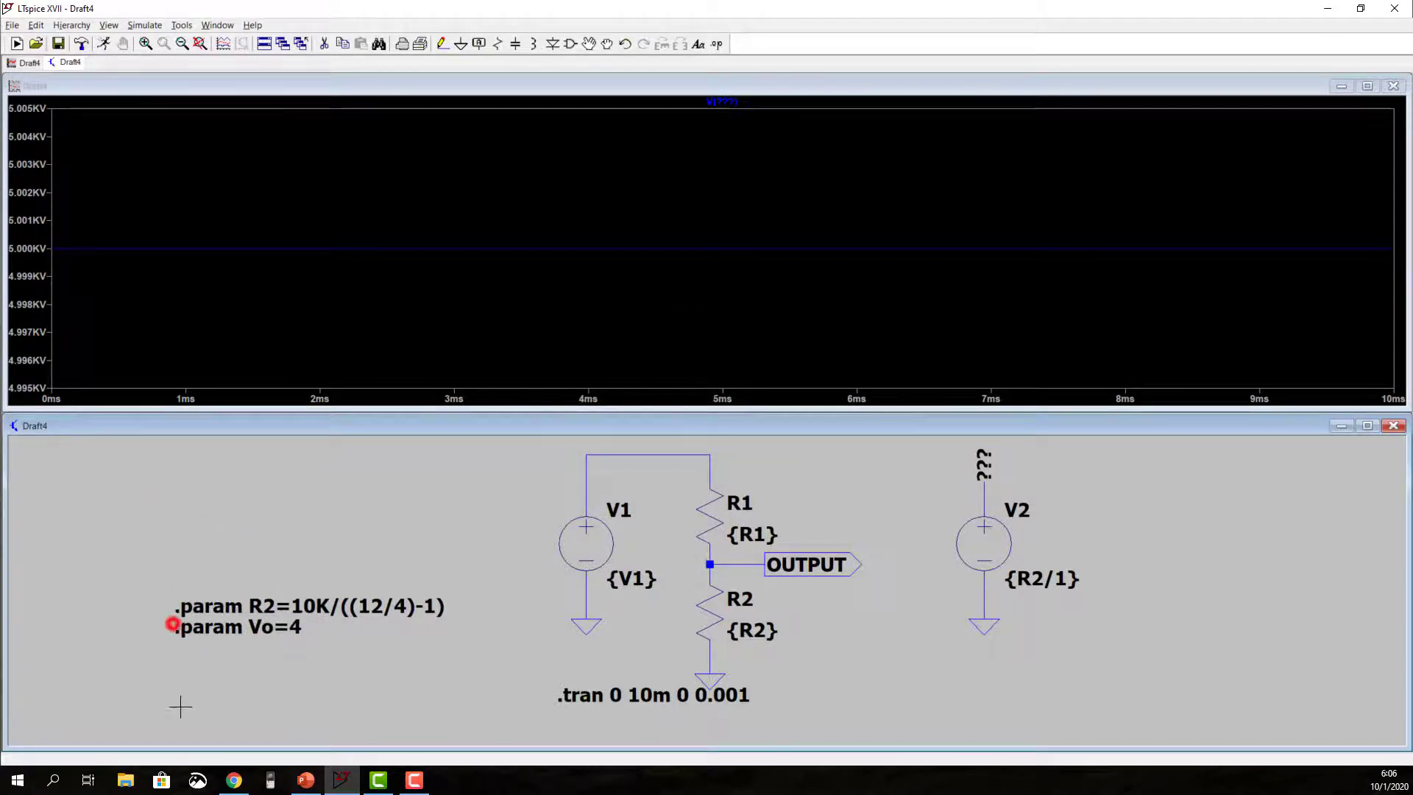
Step: Rewrite the R2 parameter expression with variables as R1/((V1/Vo)-1)
right_click(401, 604)
double_click(637, 452)
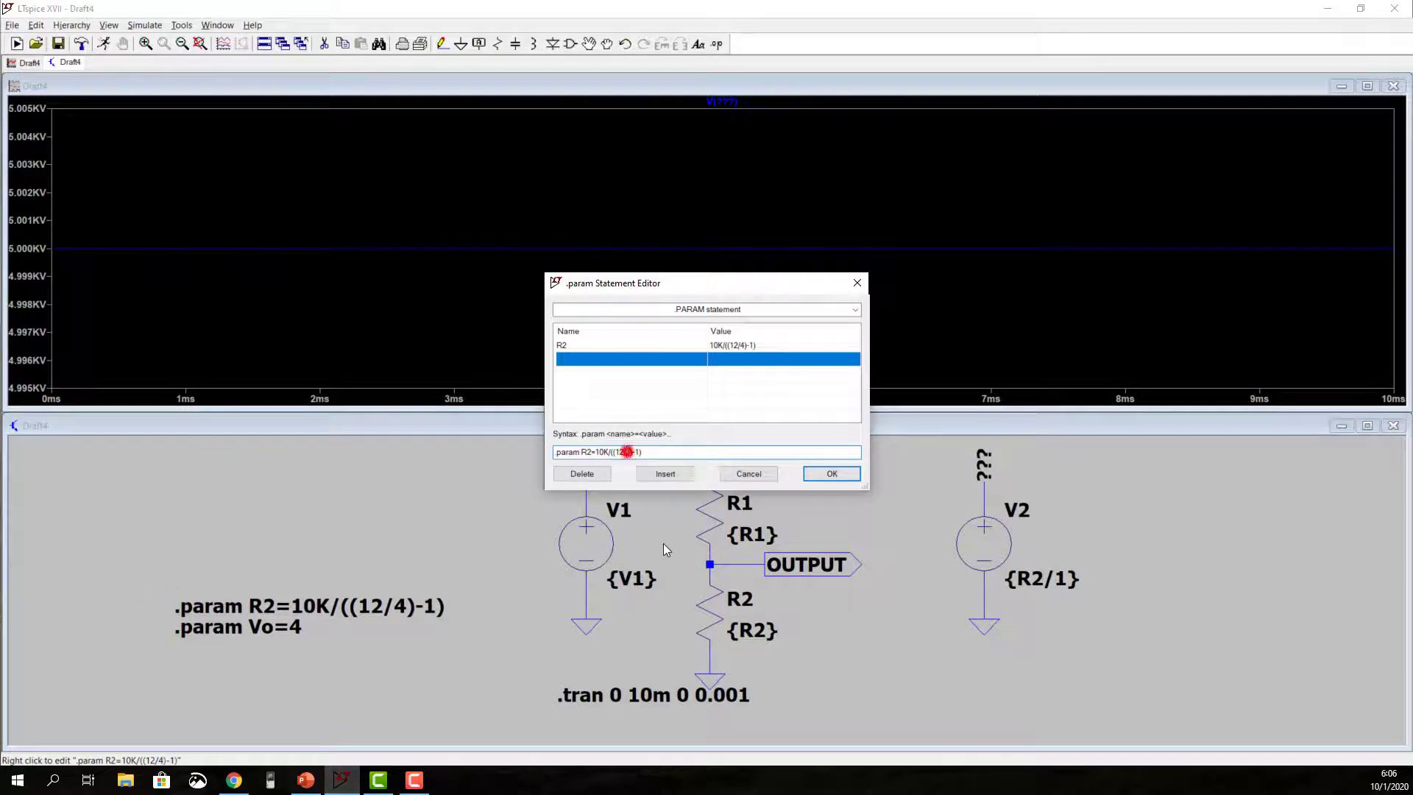
type("Vo")
key("BackSpace")
key("BackSpace")
type("V1")
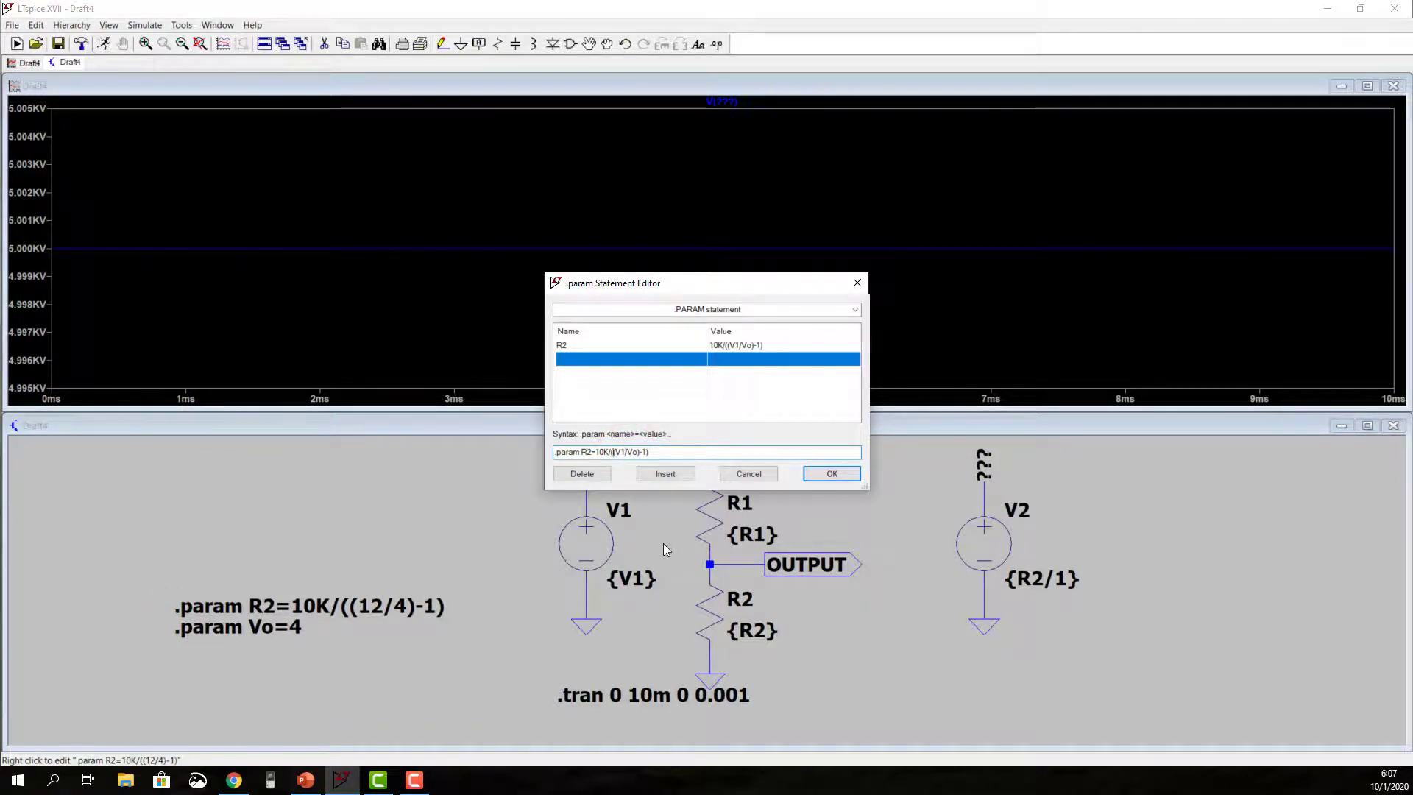
key("BackSpace")
key("BackSpace")
key("BackSpace")
key("BackSpace")
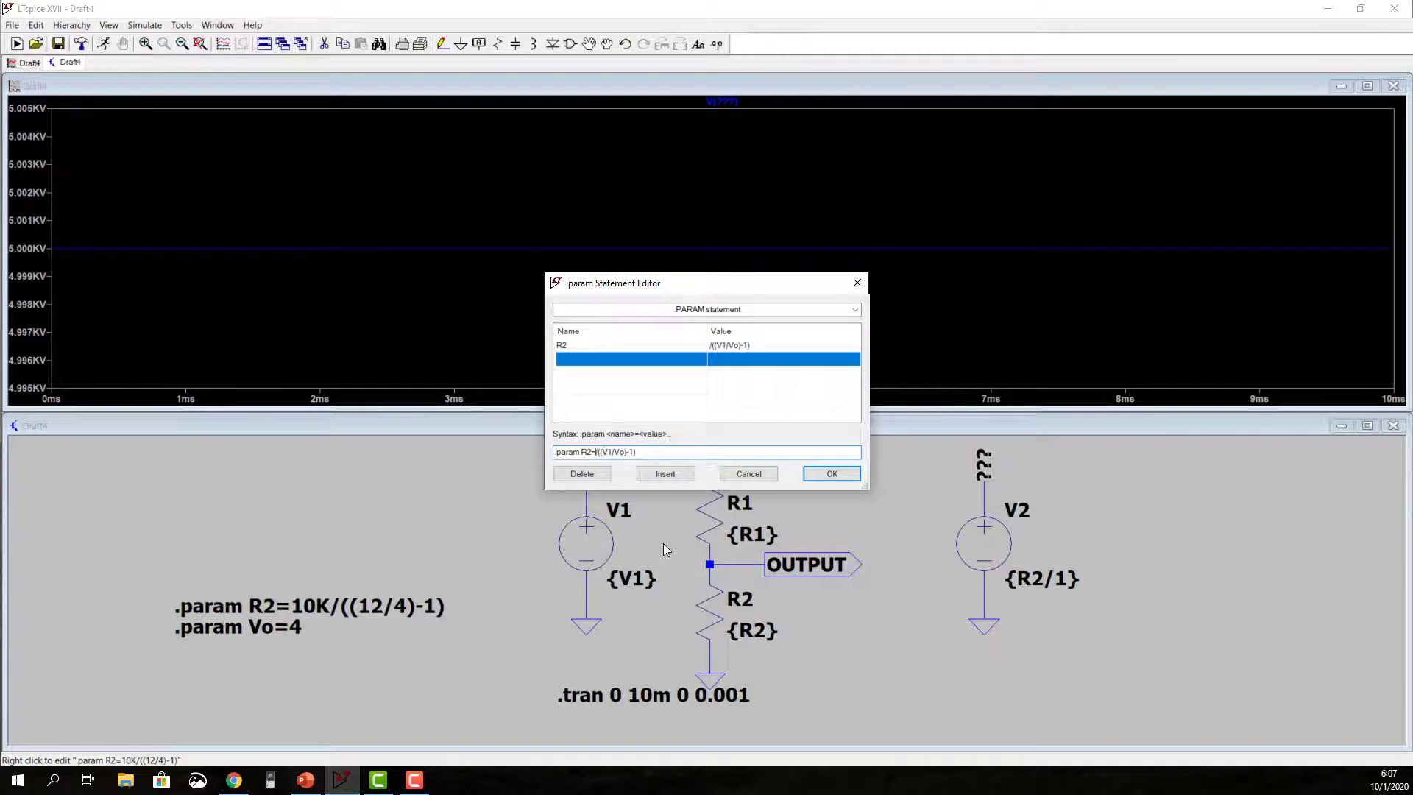
type("R1")
key("Return")
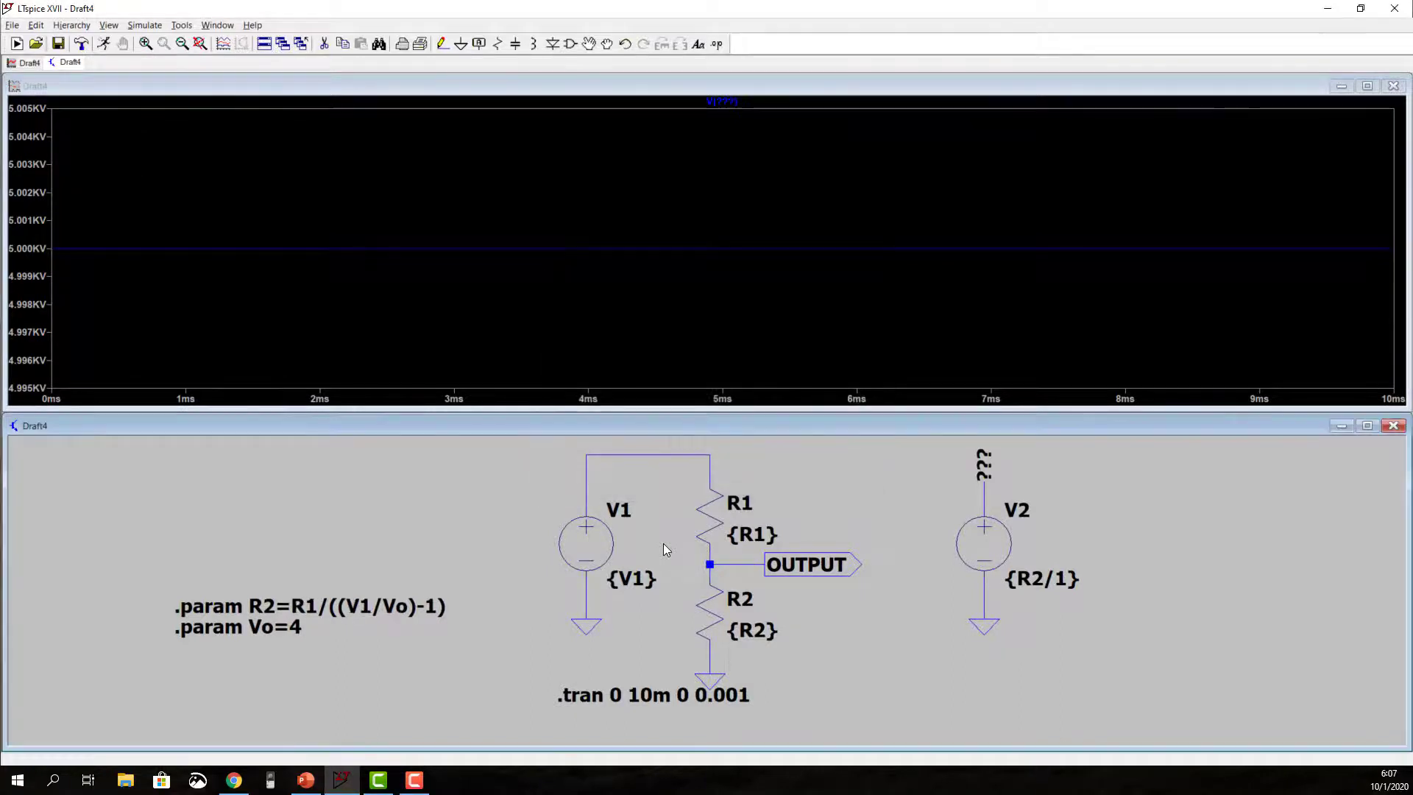
Step: Add the SPICE directive .param R1=10K directly above the R2 parameter line
key("s")
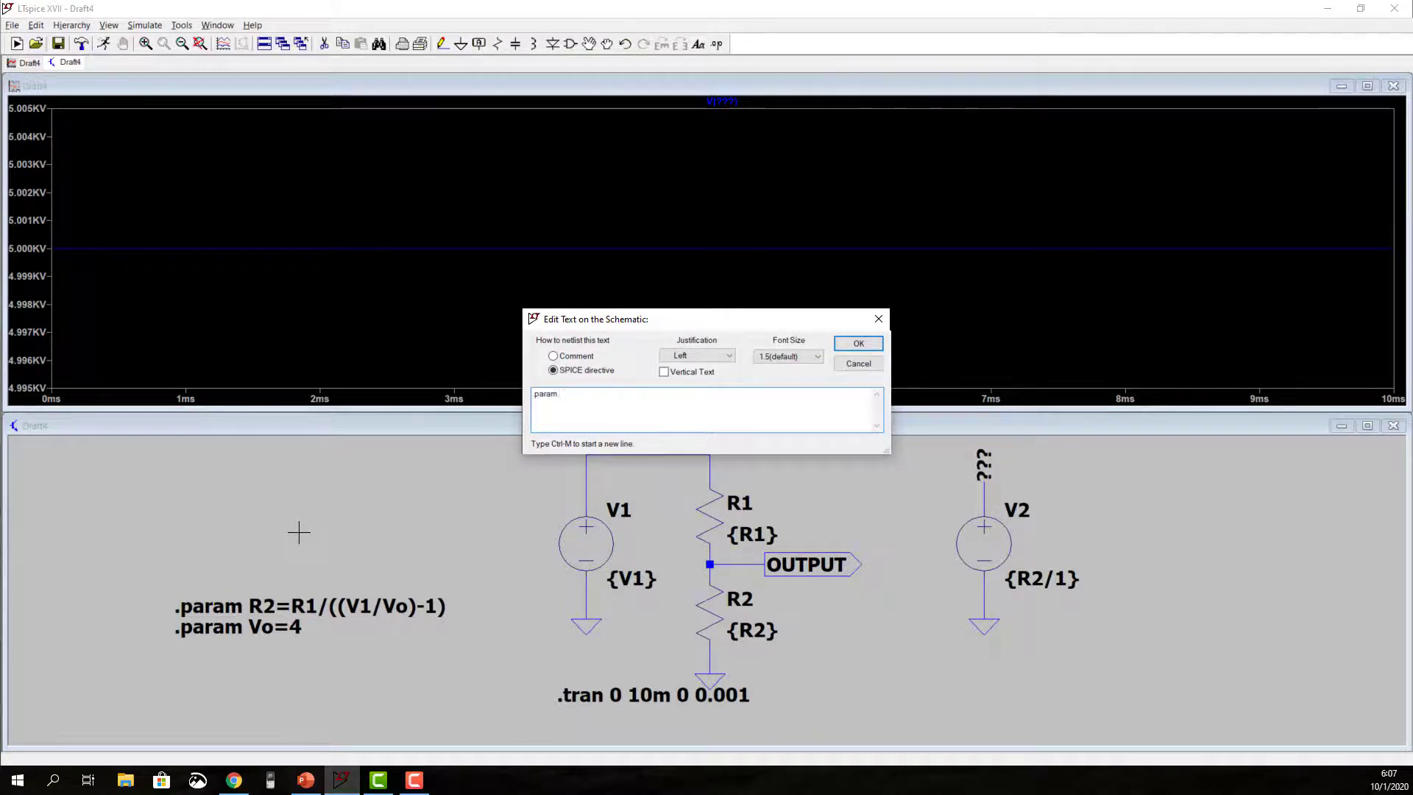
type(".param R1=10K")
key("Return")
left_click(175, 585)
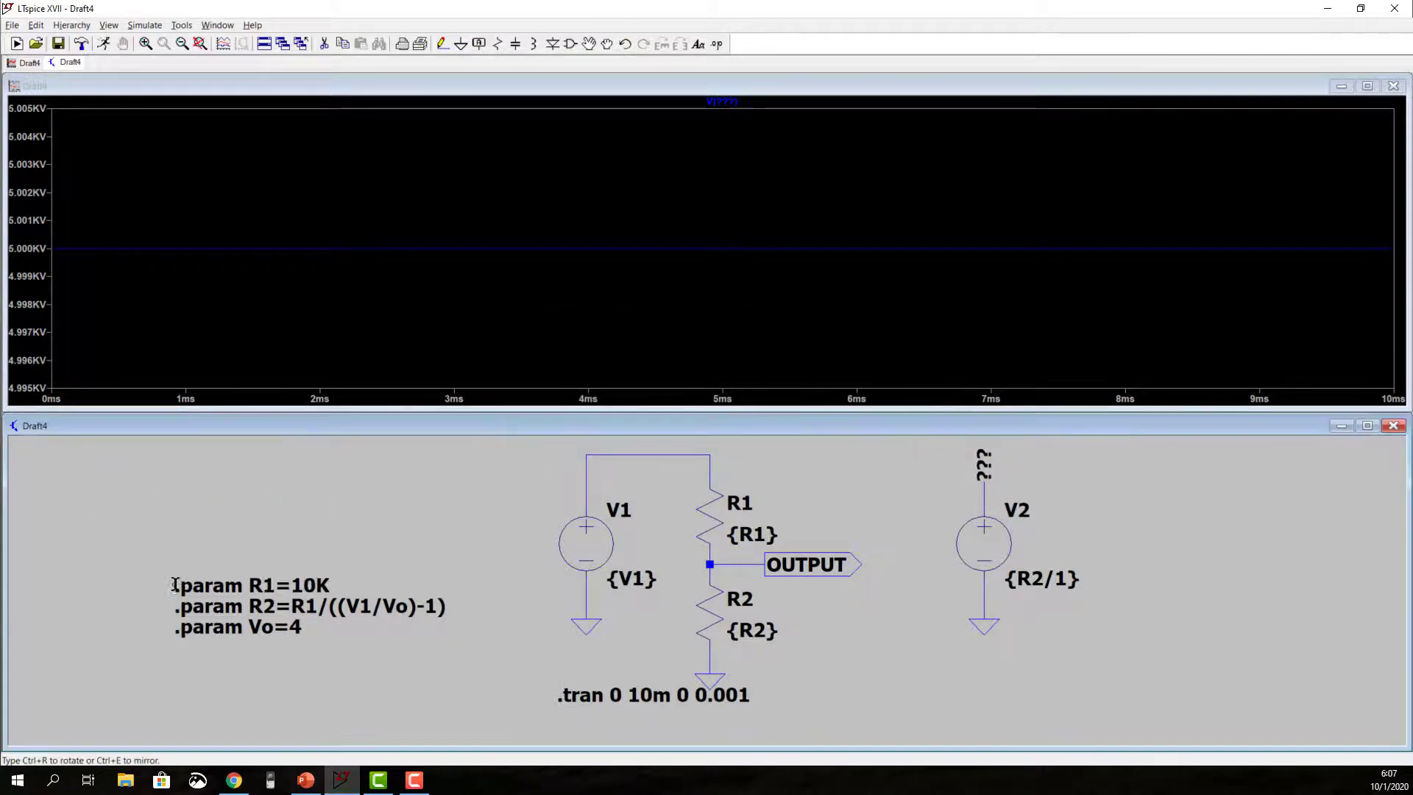
Step: Add the SPICE directive .param V1=12 directly above the R1 parameter line
type("s")
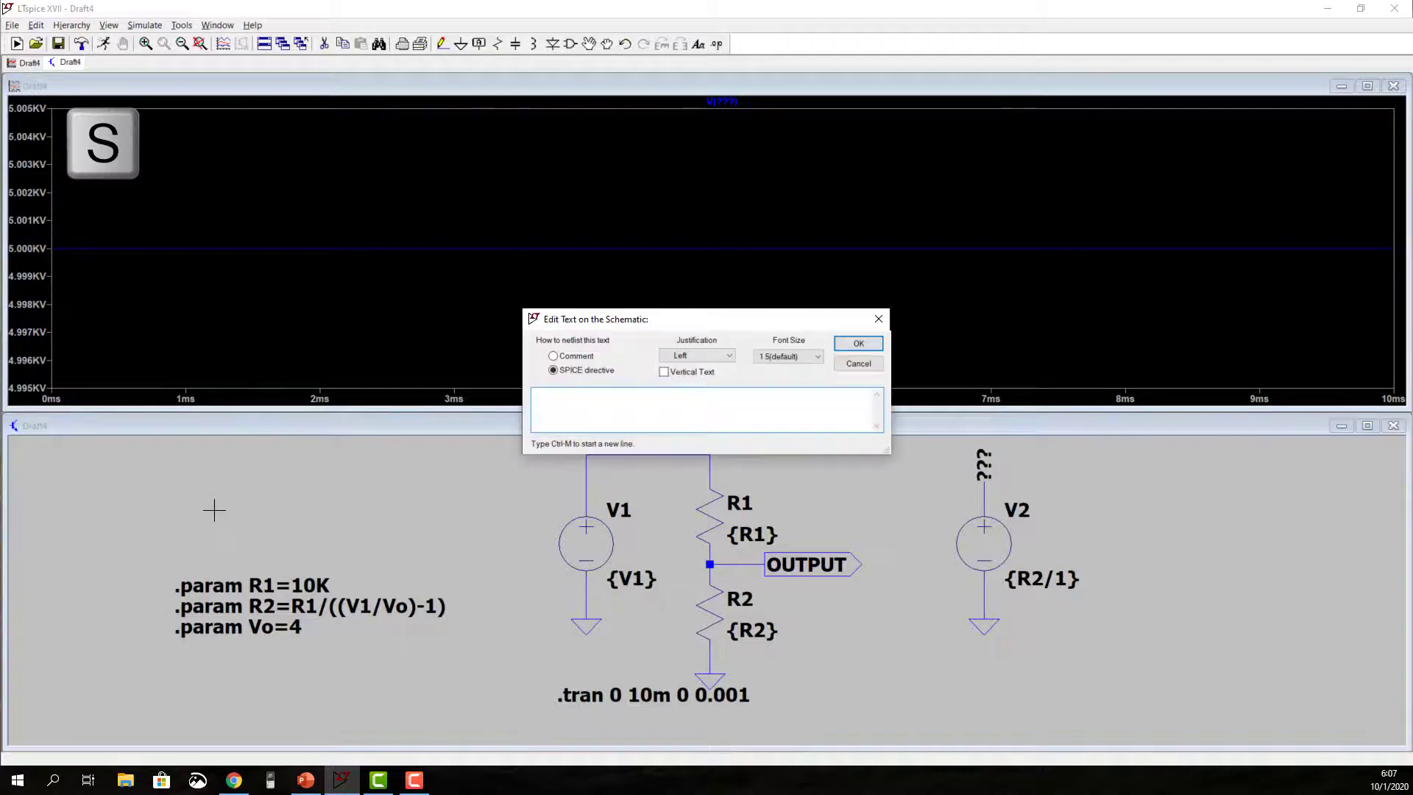
type(".param V")
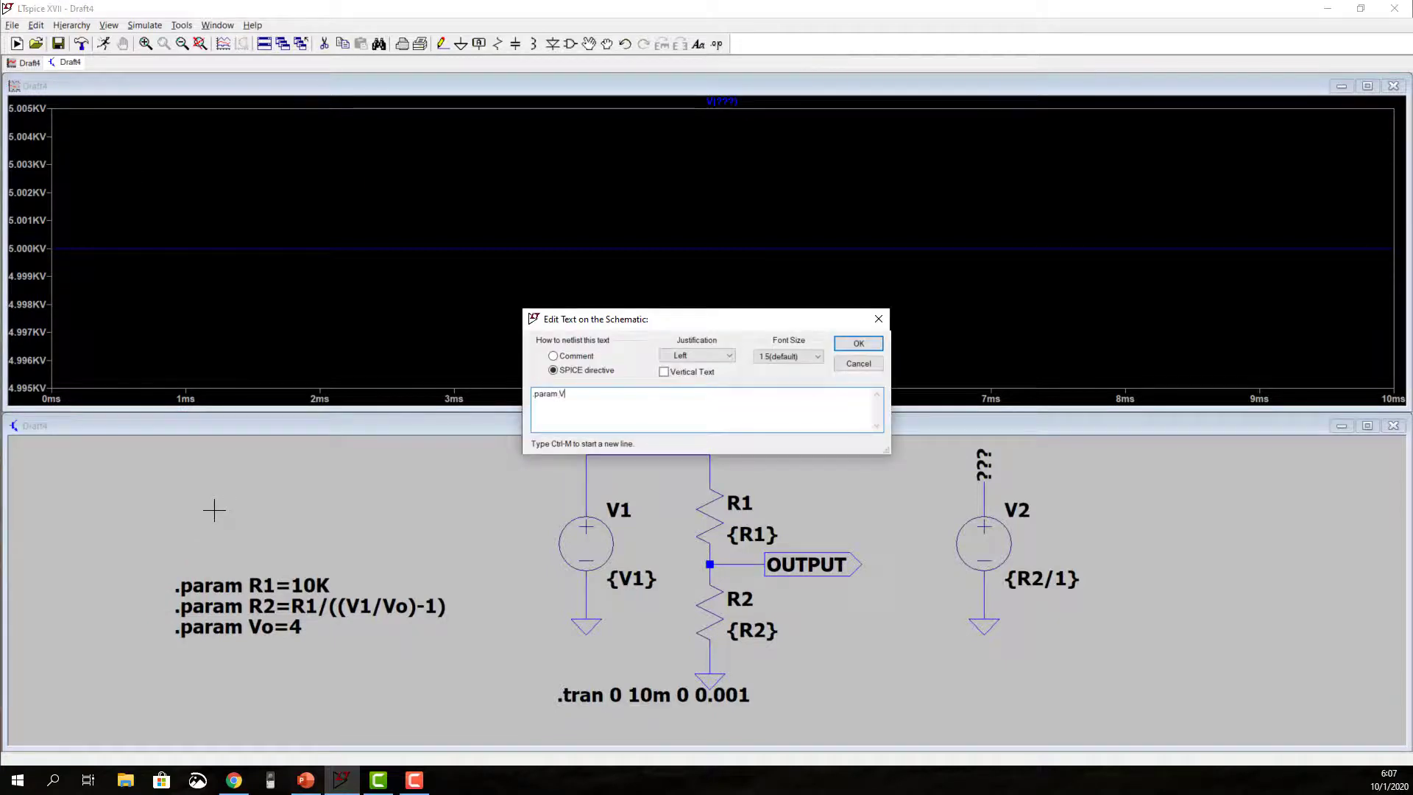
type("1=12")
key("Return")
left_click(176, 562)
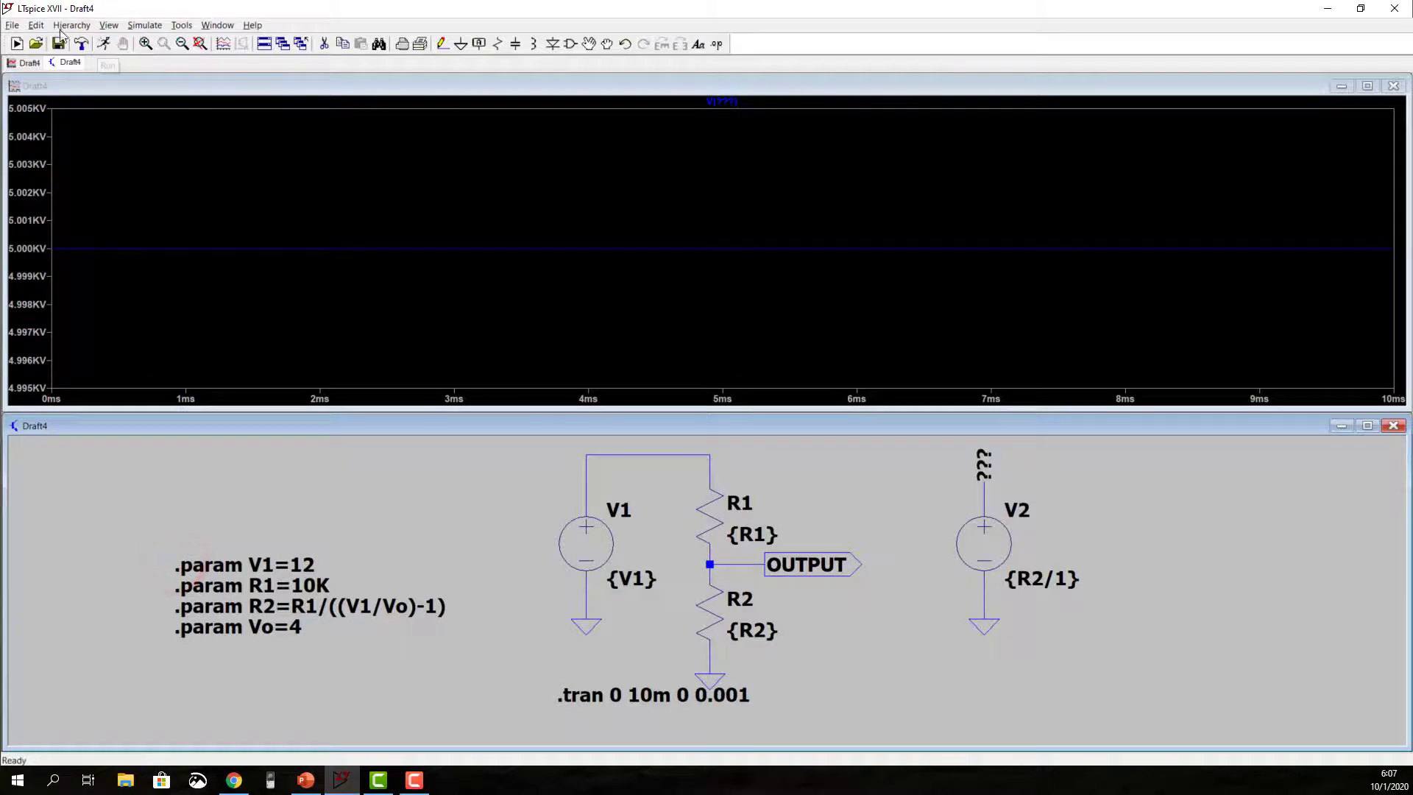
Step: Draw a rectangle around the four .param directives and shift it slightly left so it frames them
left_click(37, 26)
mouse_move(105, 373)
left_click(152, 385)
left_click(165, 561)
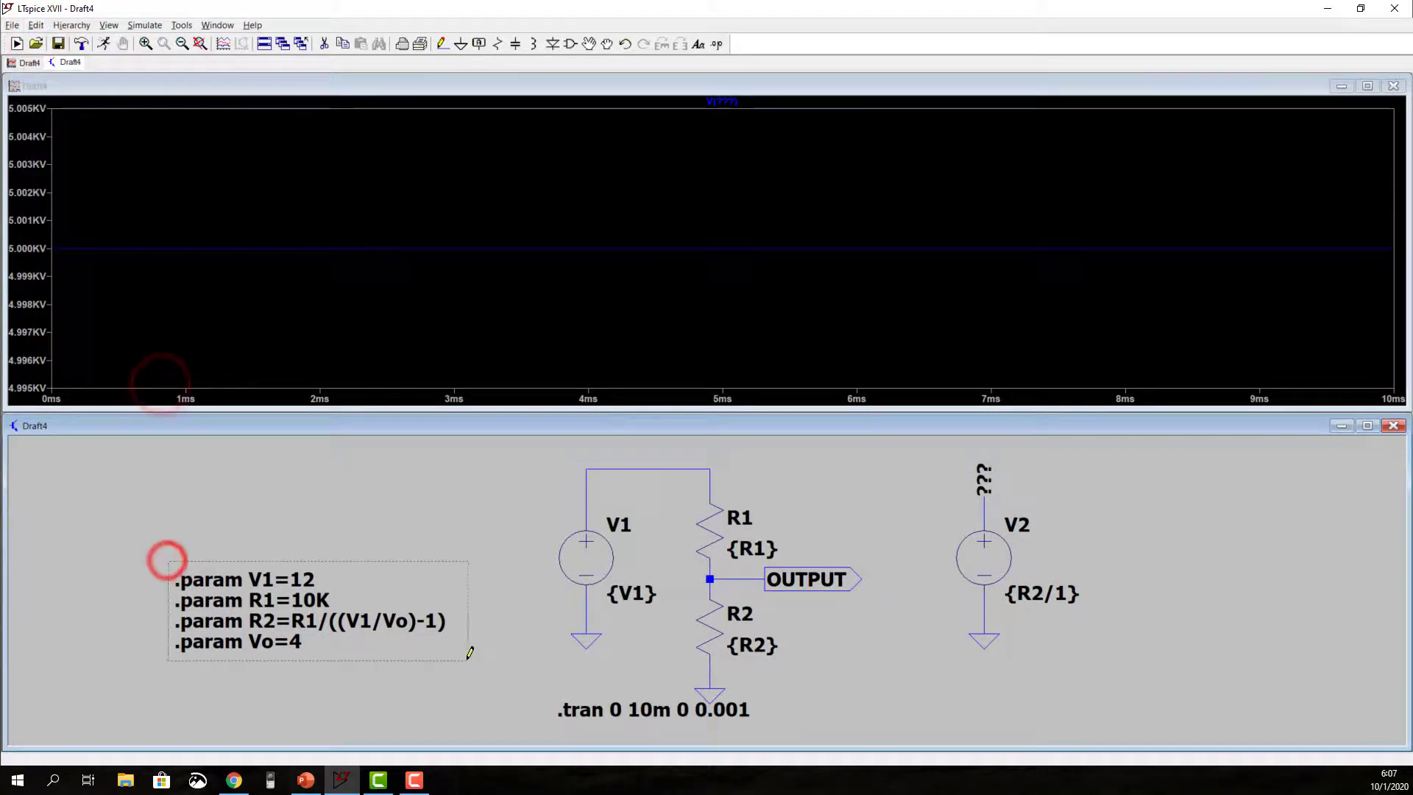
left_click(463, 660)
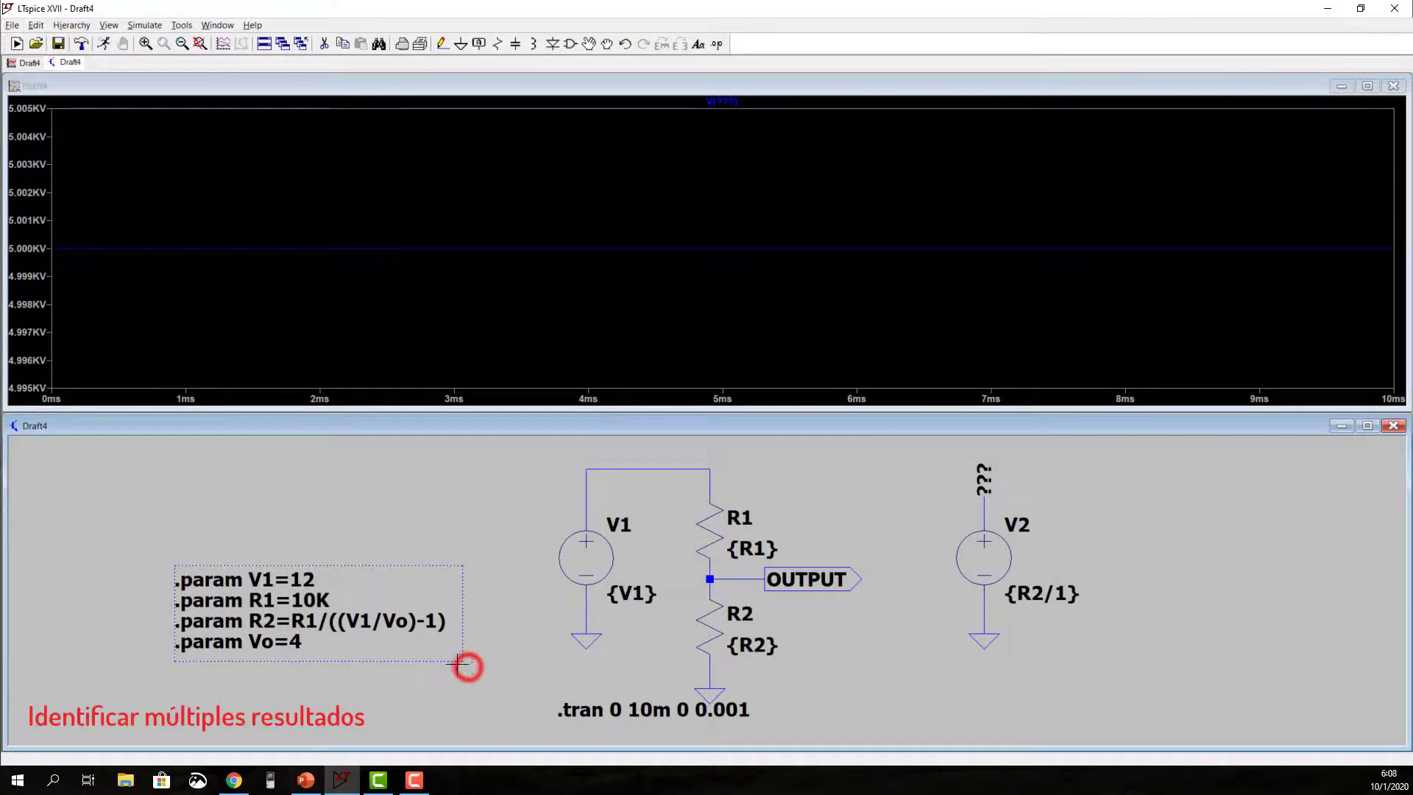
left_click(589, 44)
left_click(406, 564)
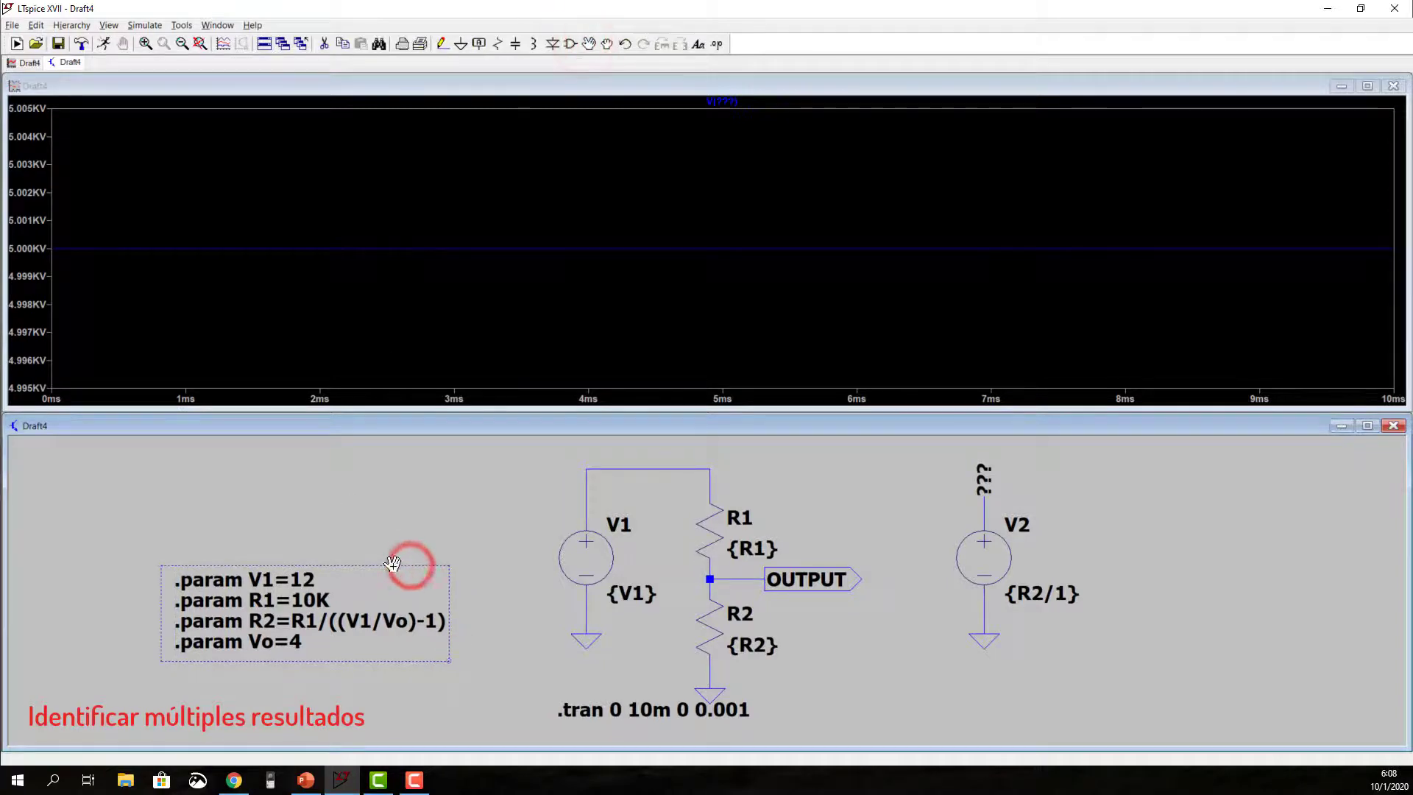
left_click(393, 565)
Step: Add the comment PARAMETROS directly above the rectangle around the parameters and save the schematic
type("t")
type("PARAMETROS")
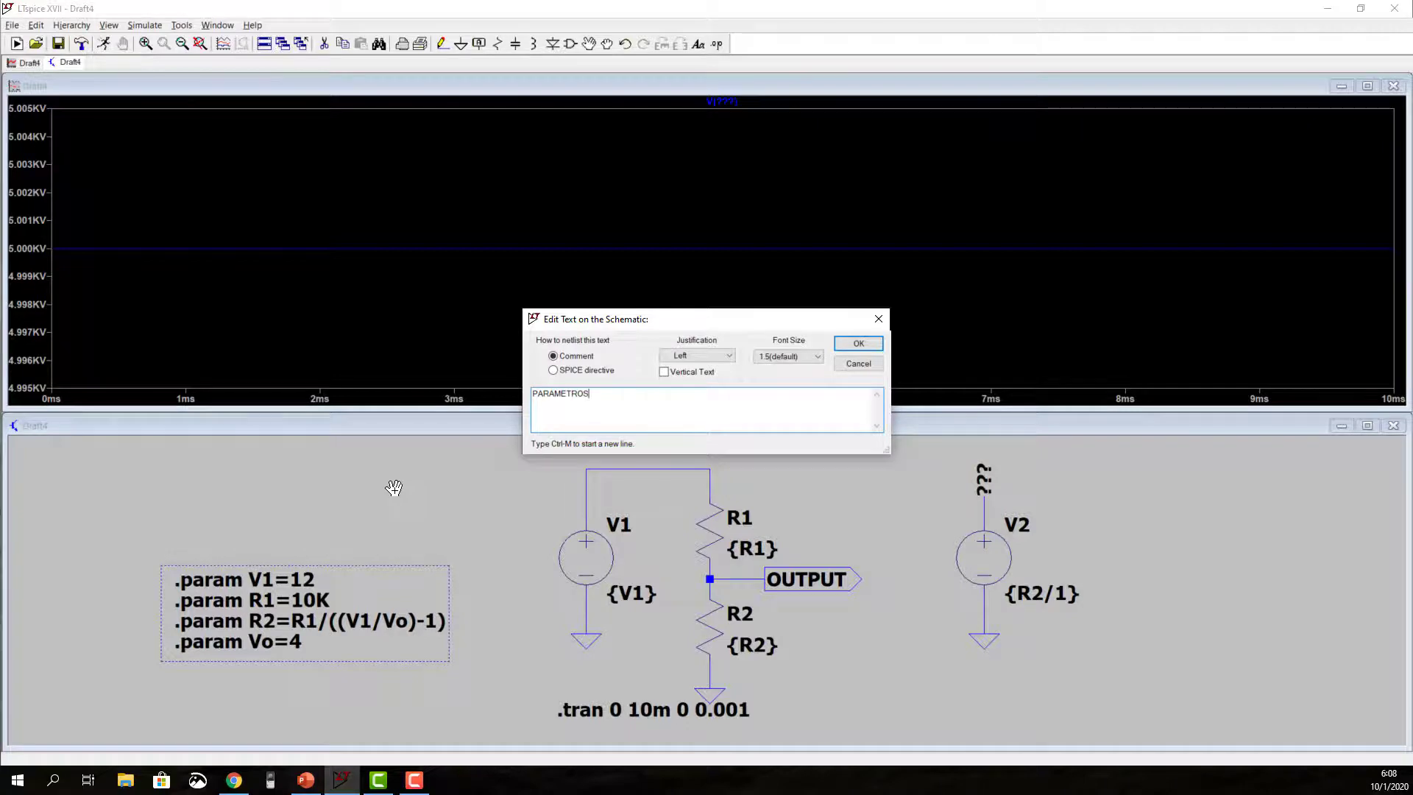
key("Return")
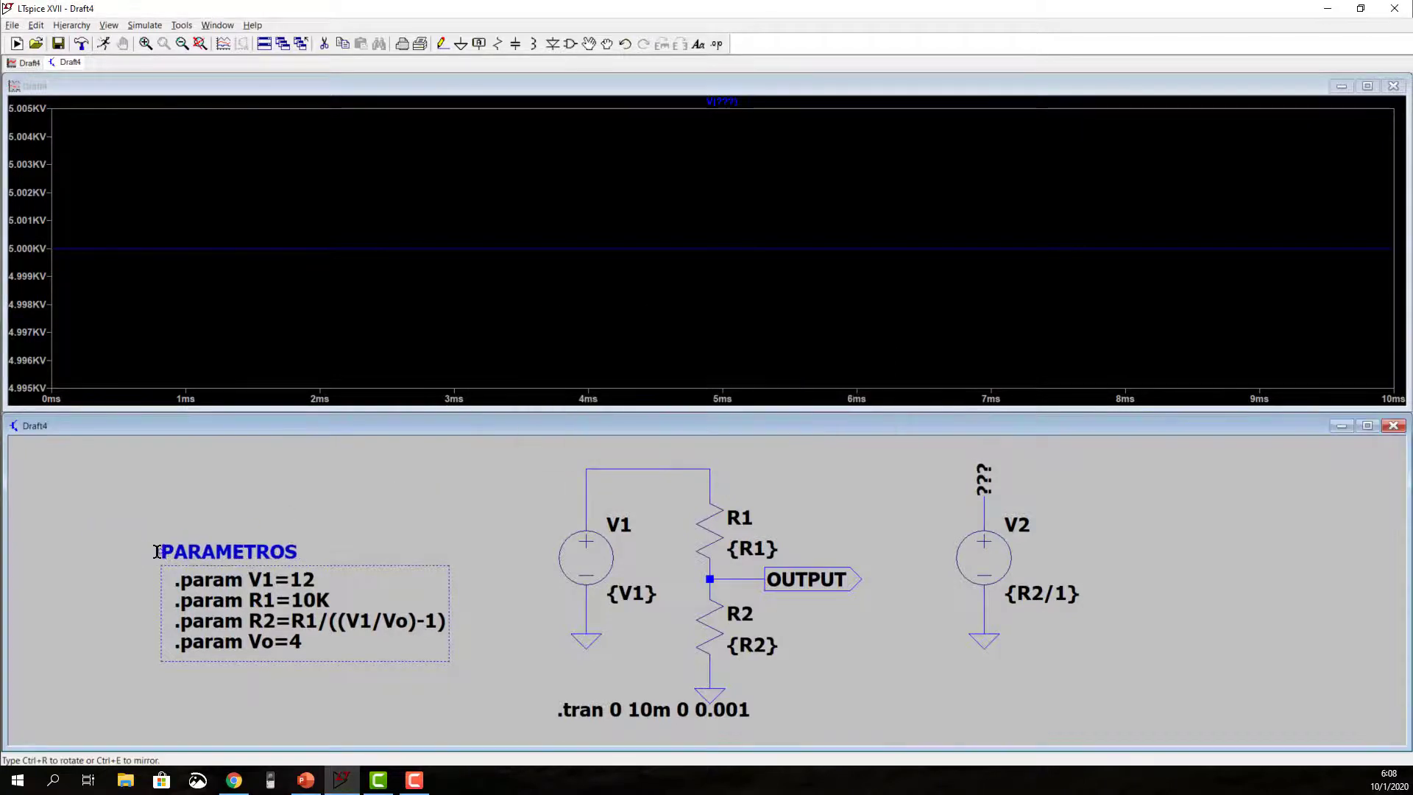
left_click(157, 551)
left_click(58, 42)
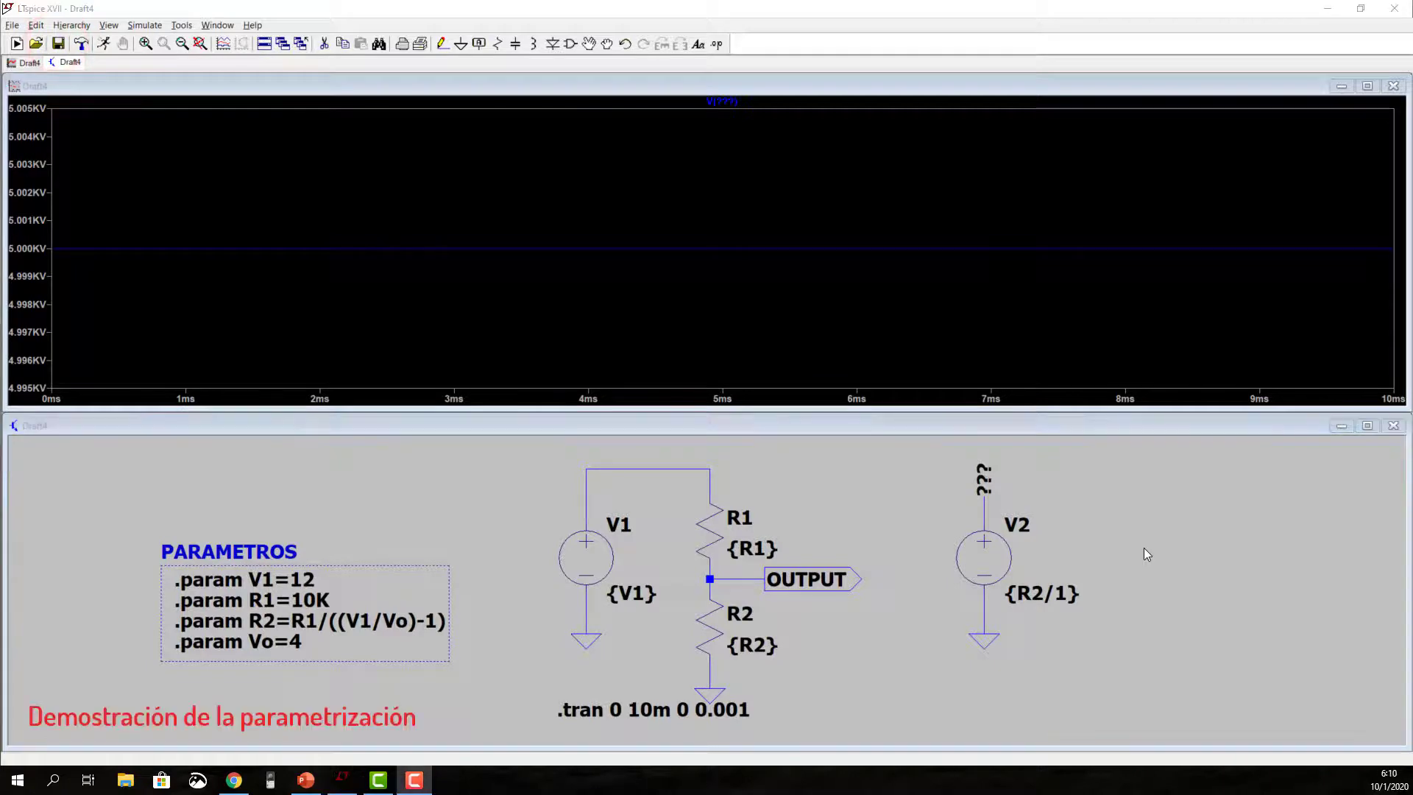
Step: Run the simulation and plot the power dissipated in resistor R2
left_click(104, 43)
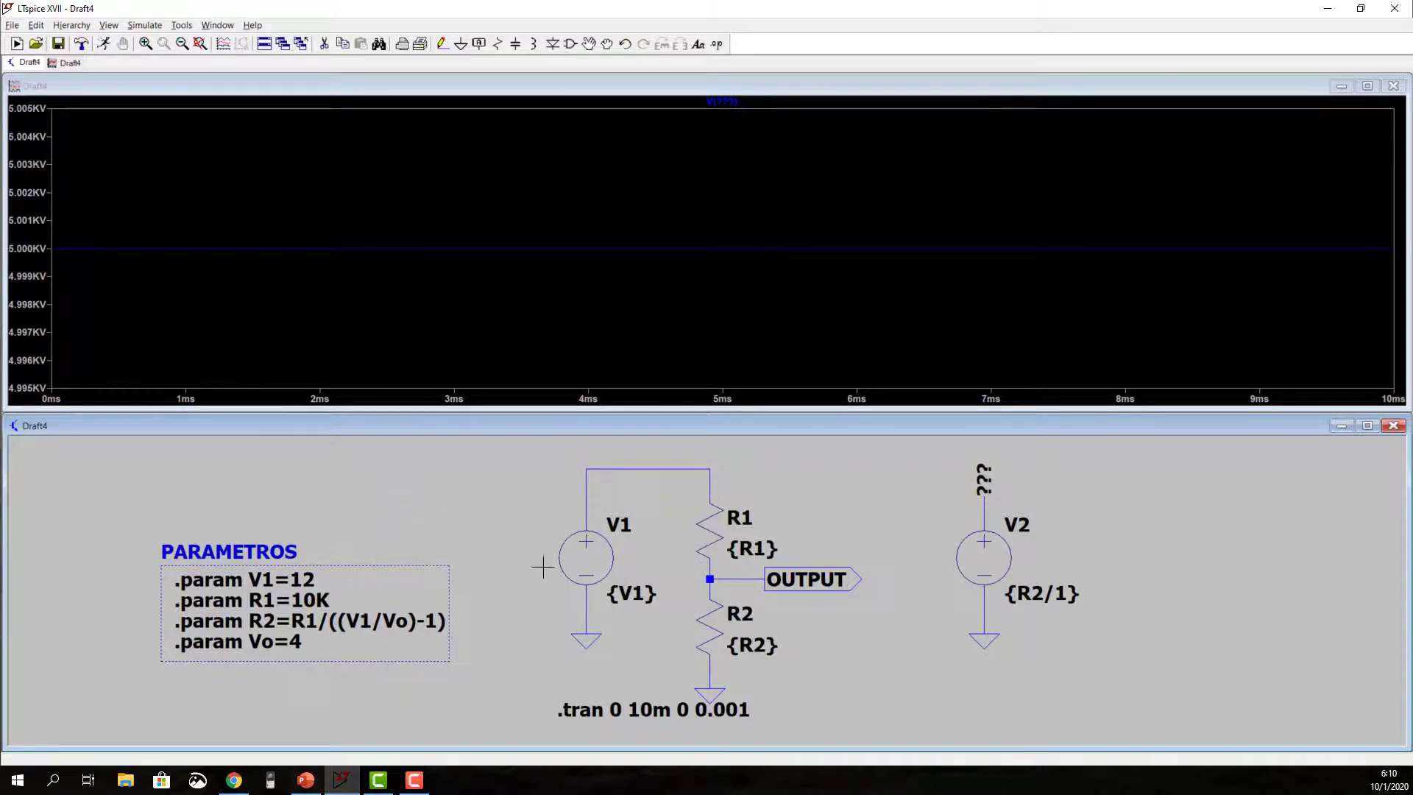
left_click(717, 633, "alt")
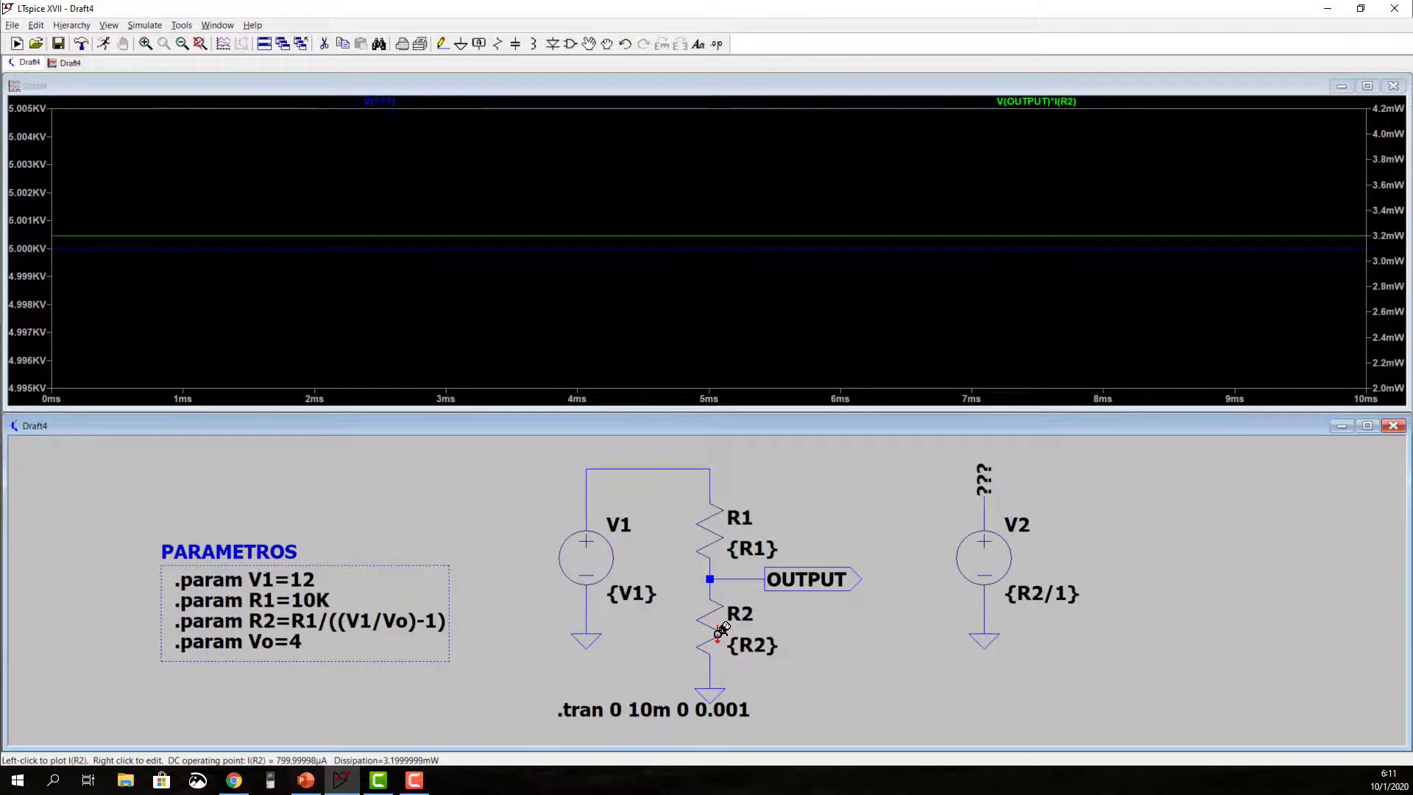
Step: Set the Vo parameter to 6 in its .param directive and rerun the simulation
right_click(292, 645)
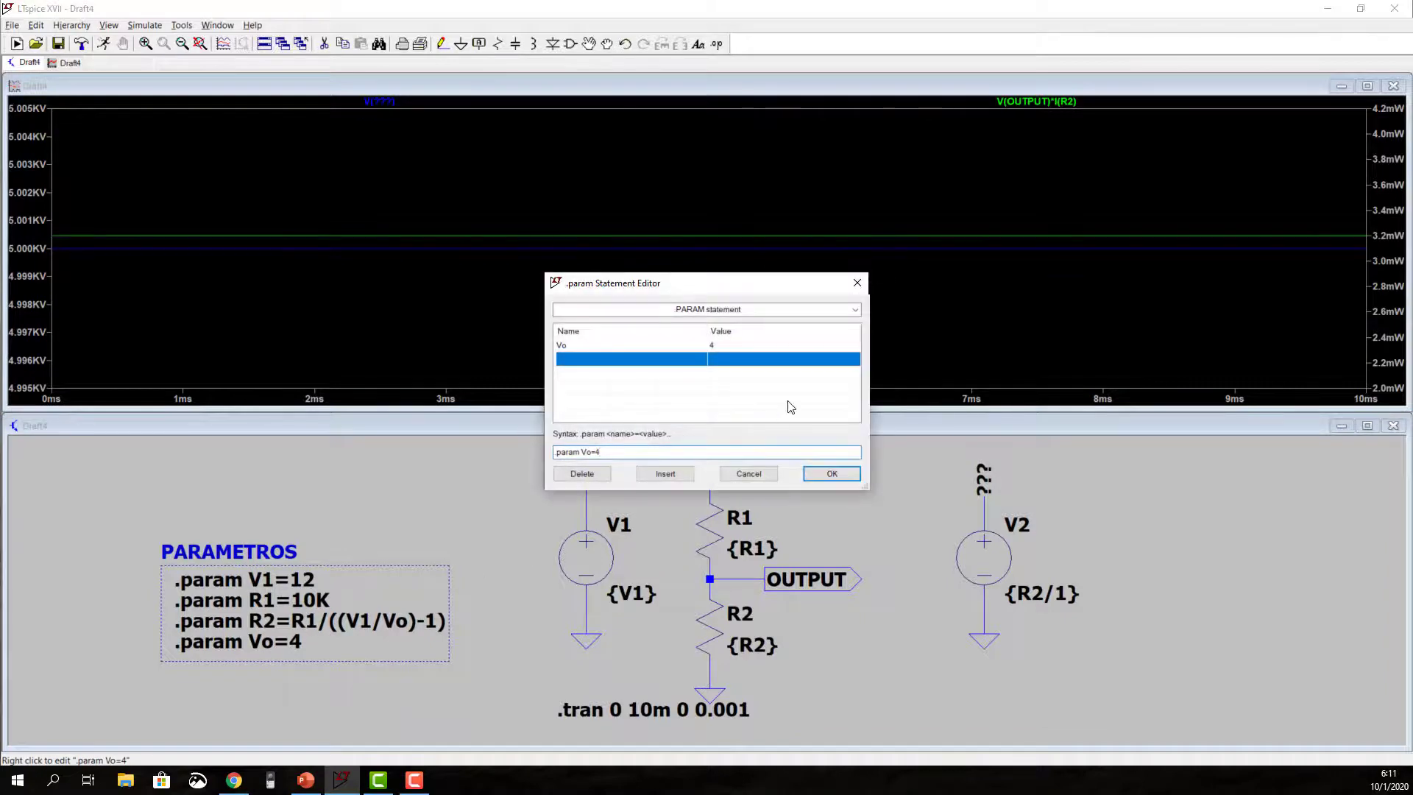
left_click(726, 343)
left_click(728, 344)
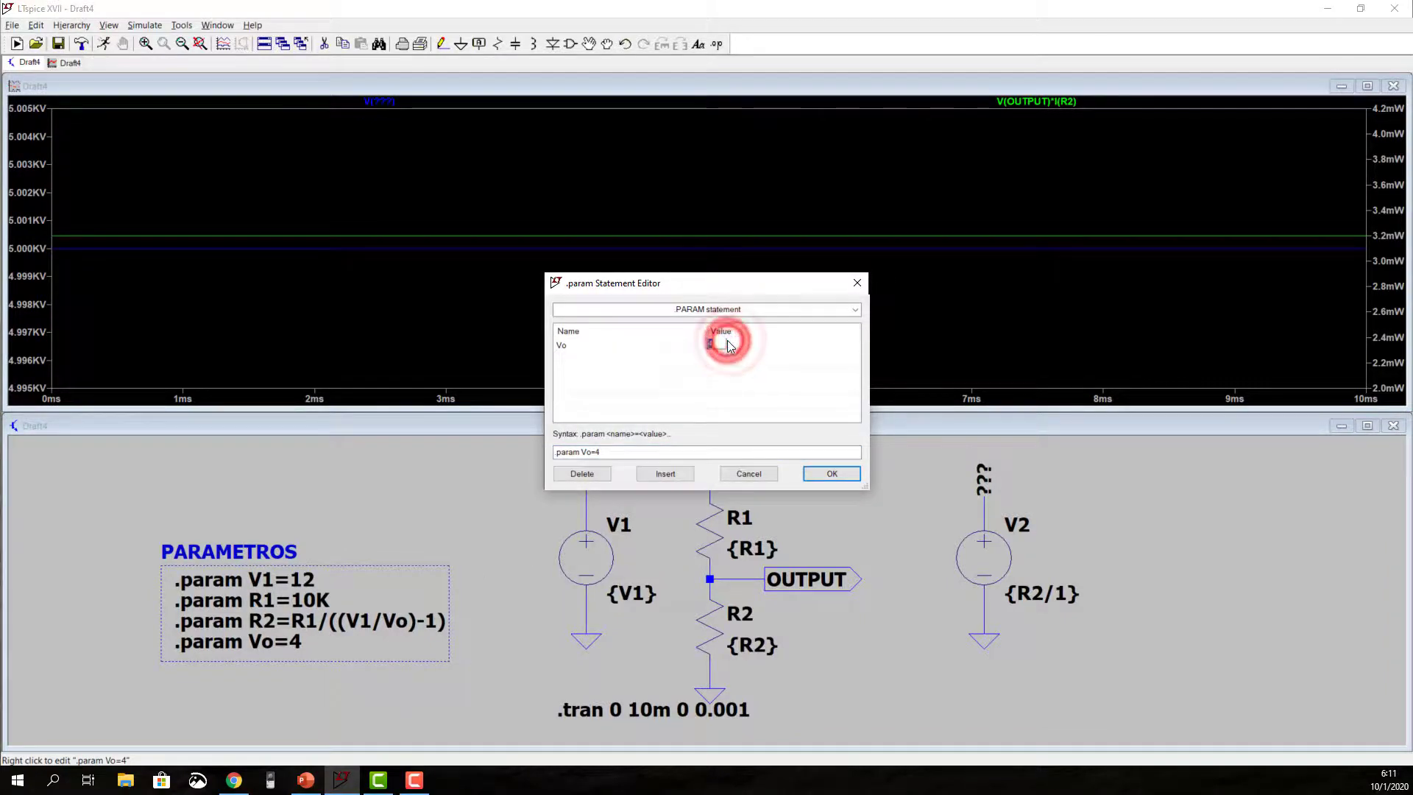
type("6")
key("Return")
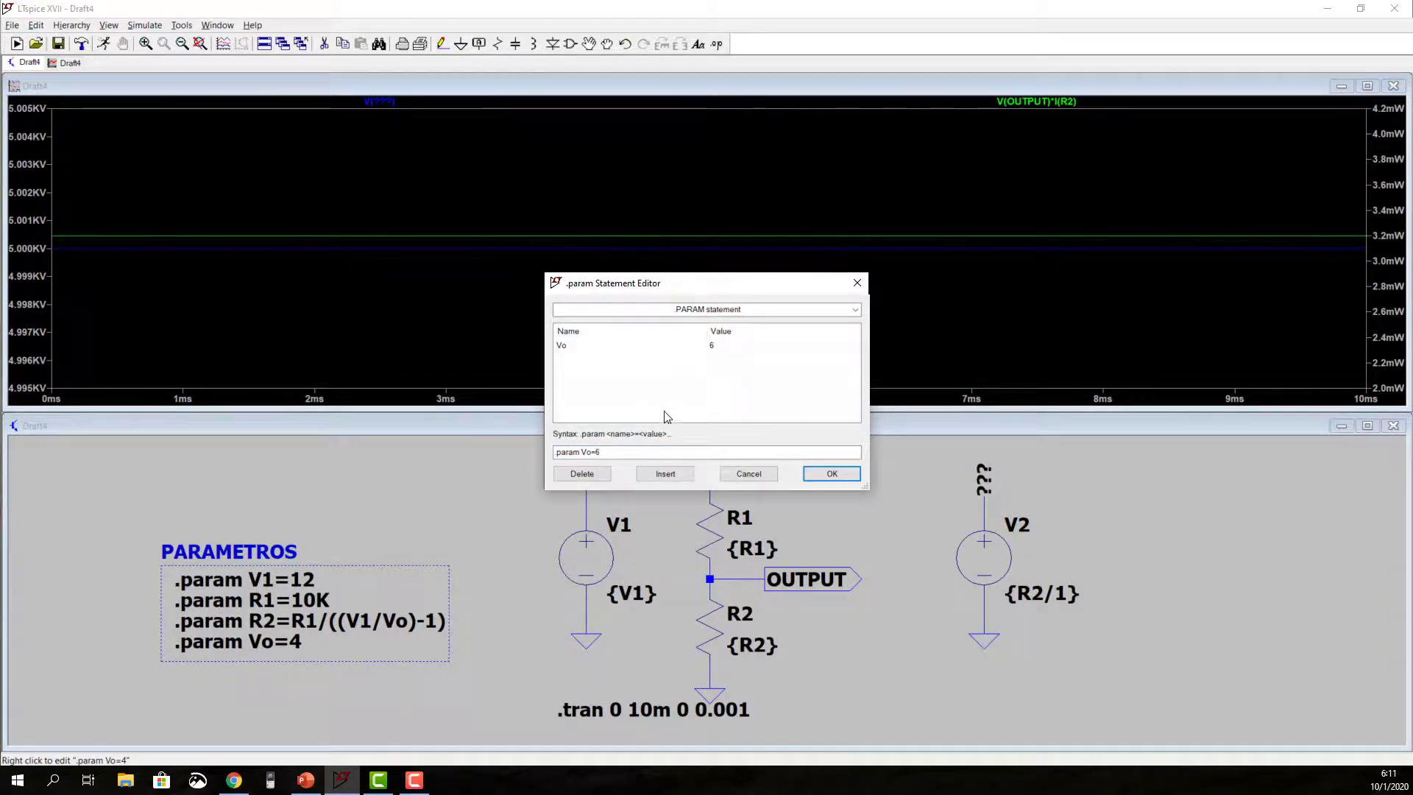
left_click(836, 473)
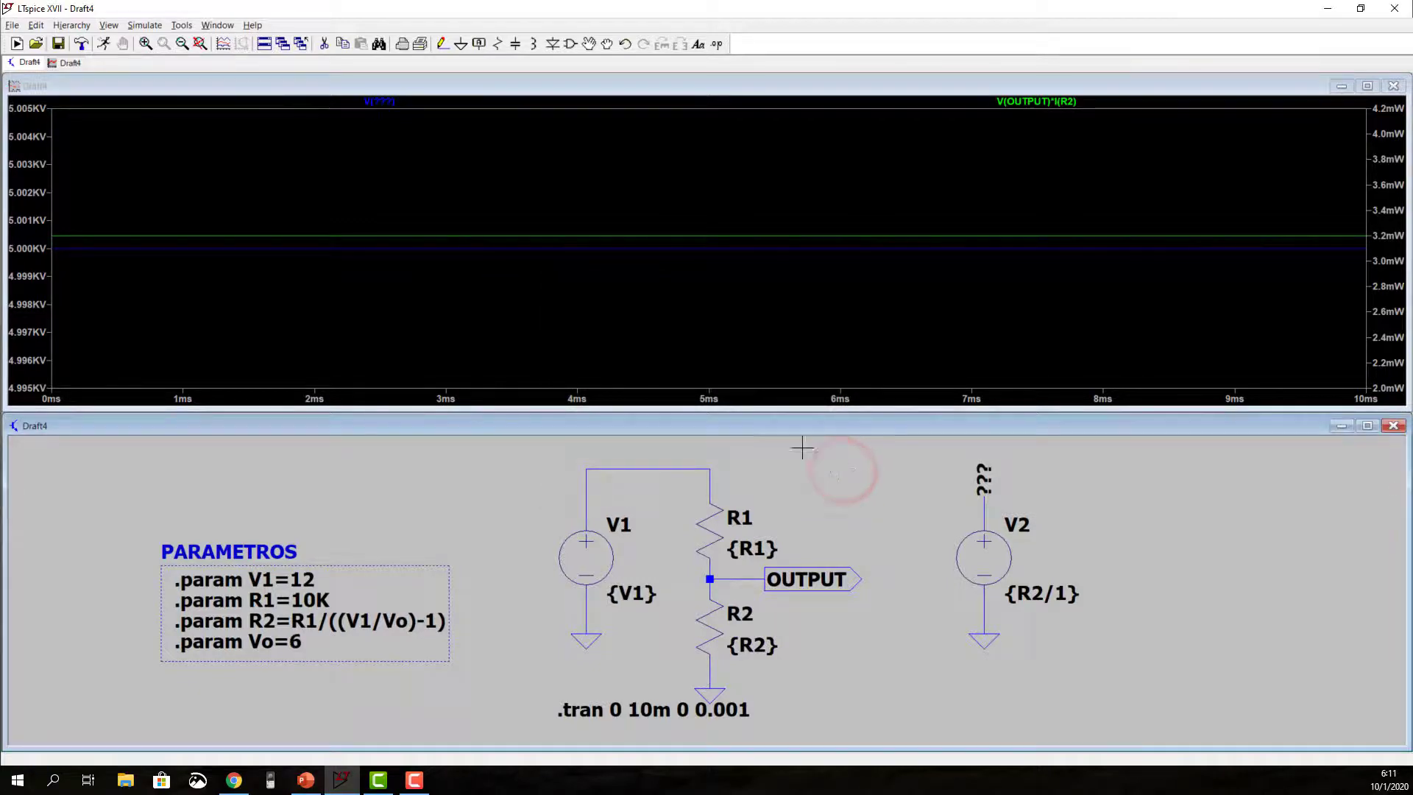
left_click(104, 44)
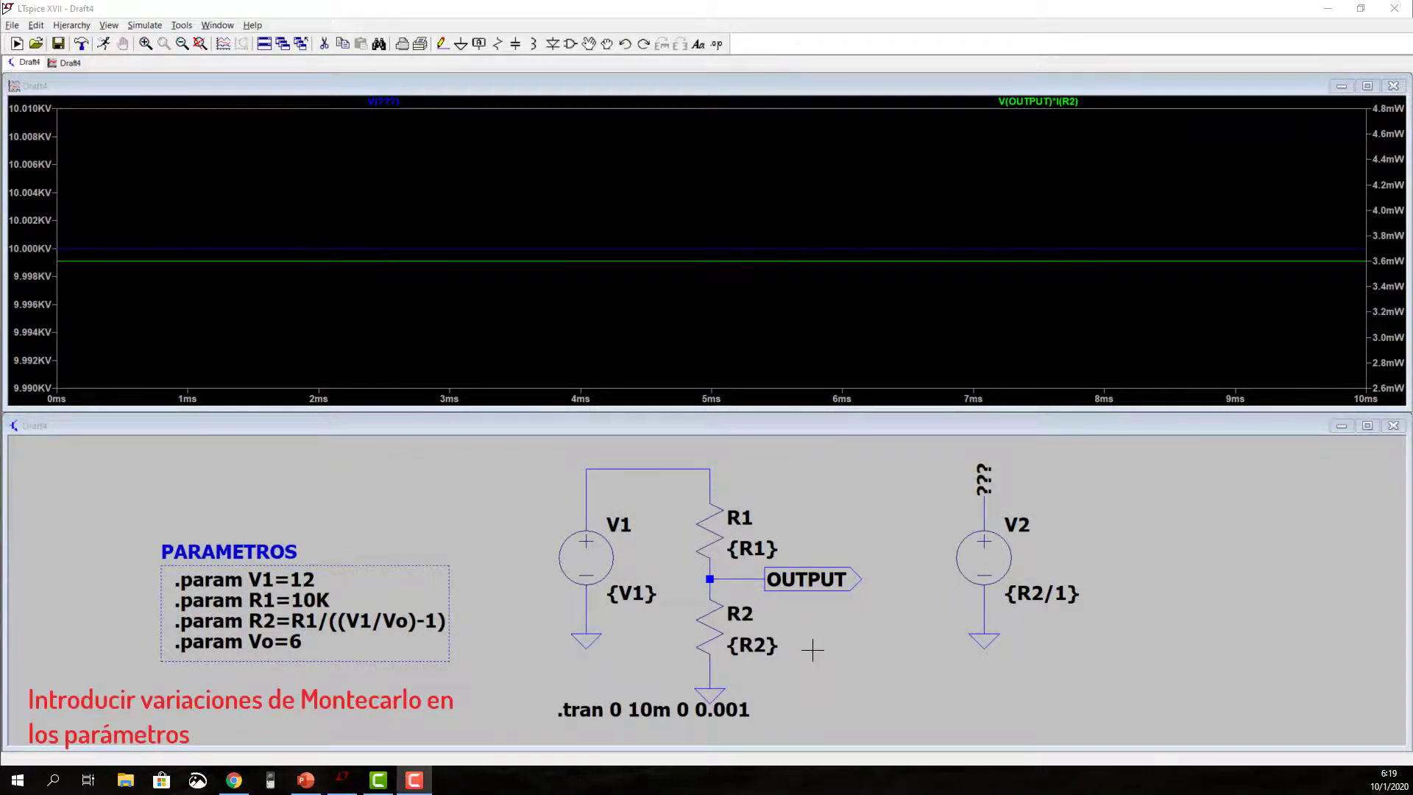
Step: Set the R1 parameter to the Monte Carlo expression {mc(1k,0.1)} and rerun the simulation
right_click(292, 601)
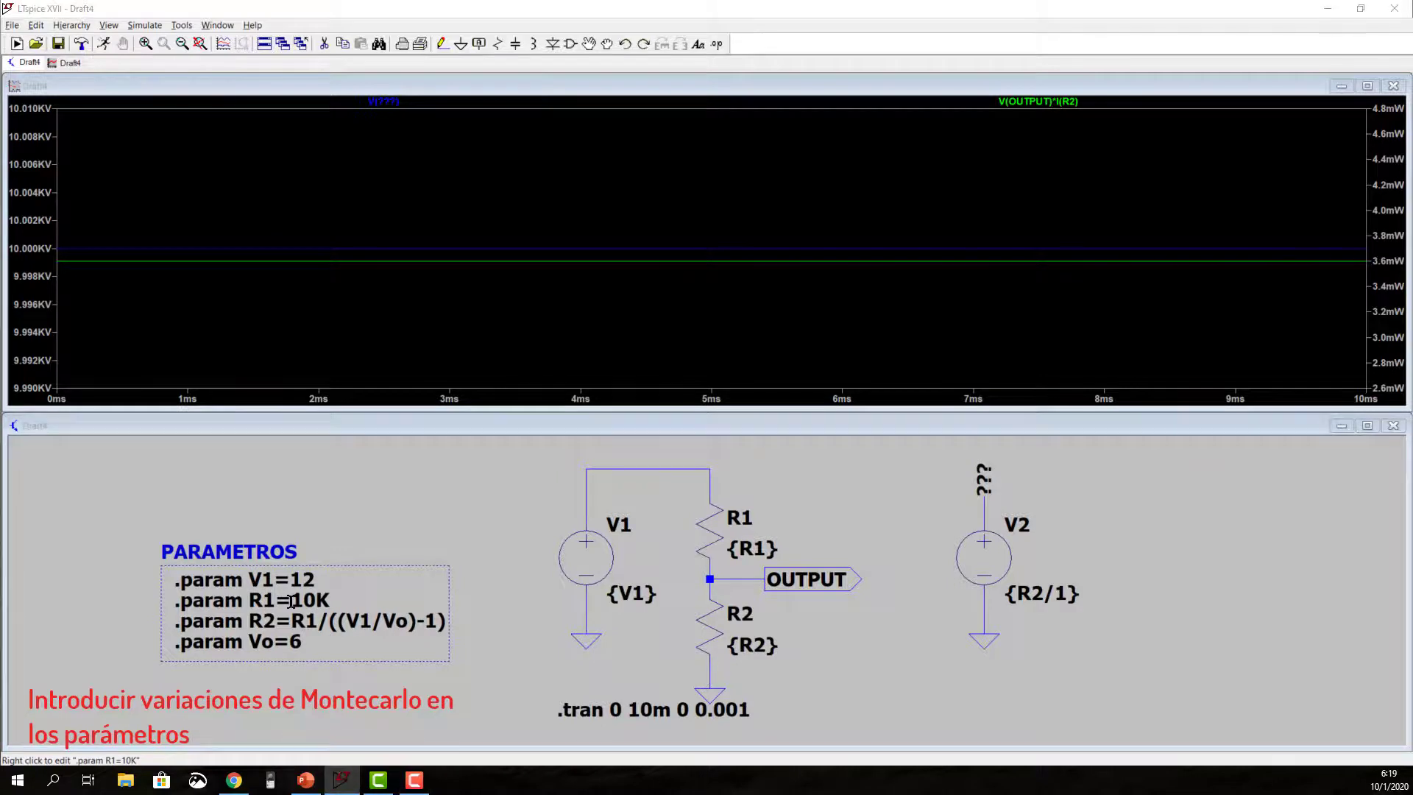
left_click(718, 345)
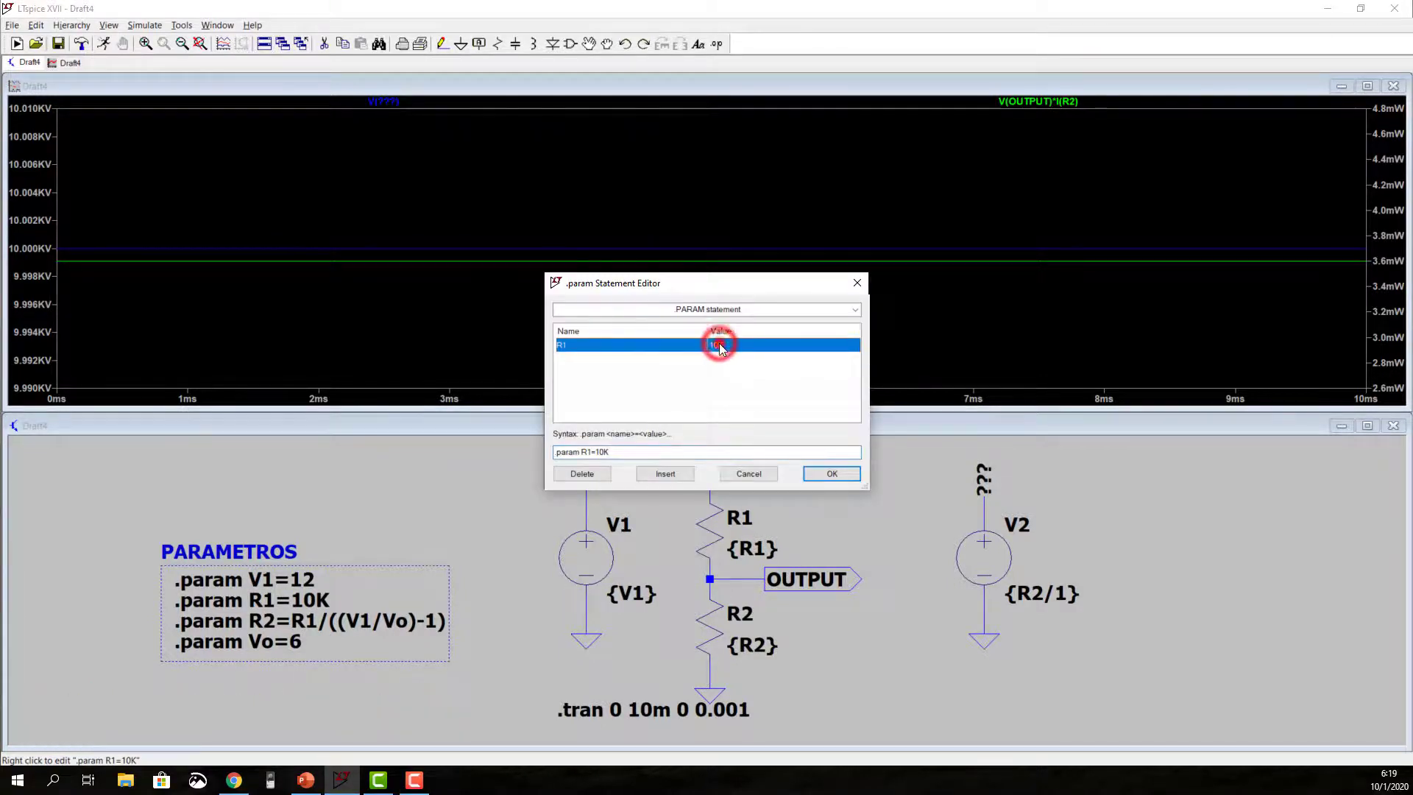
left_click(718, 344)
type("{mc(1k,0.1)}")
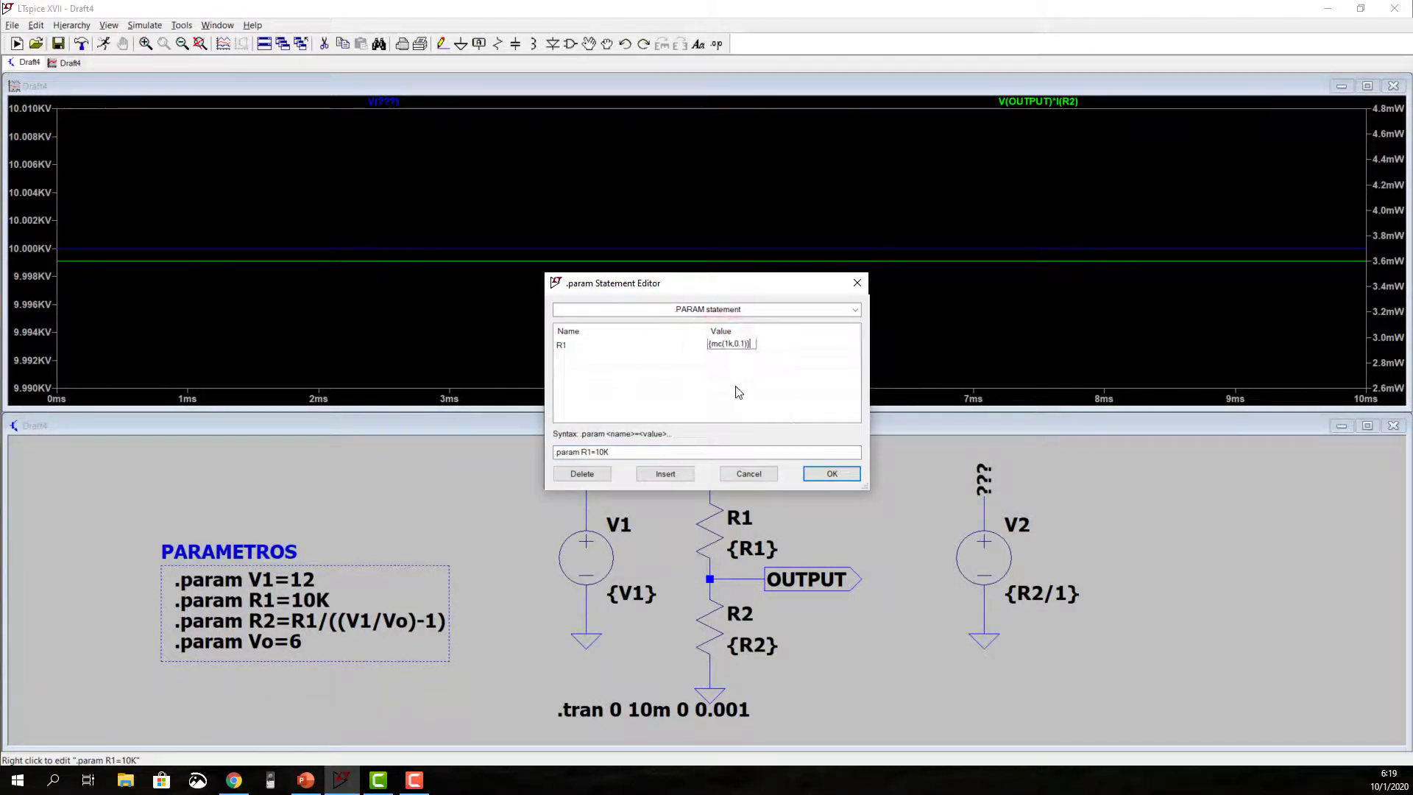
left_click(788, 406)
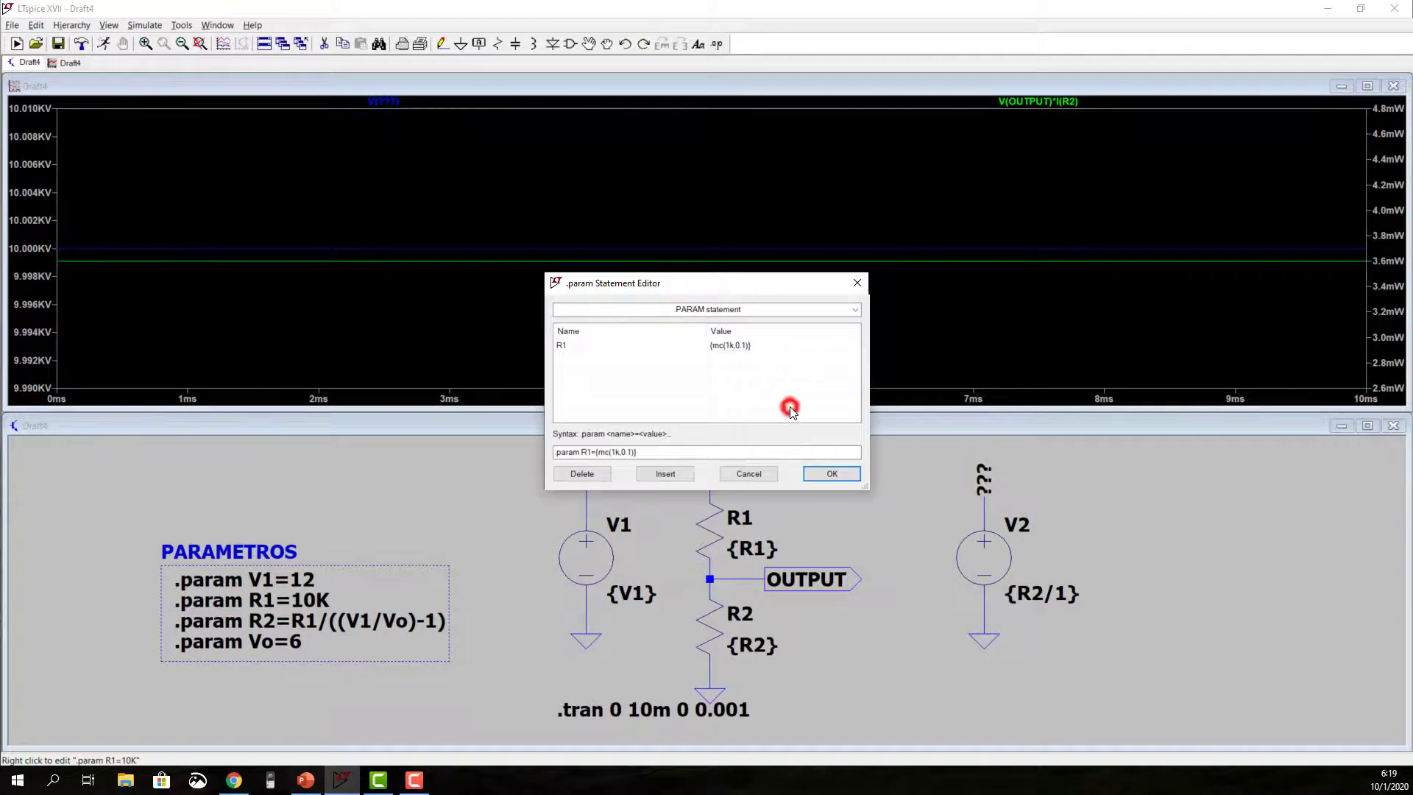
left_click(818, 474)
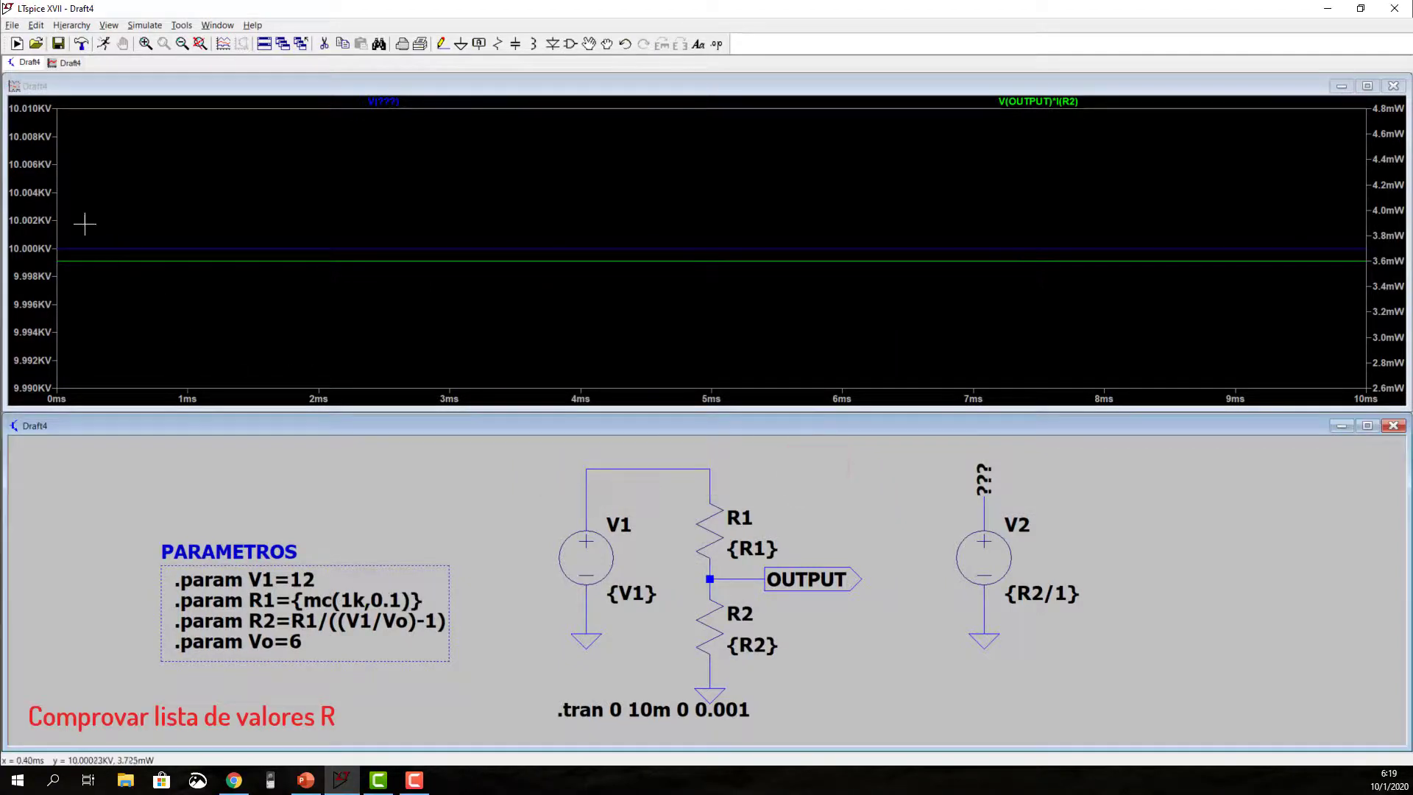
left_click(106, 43)
left_click(105, 42)
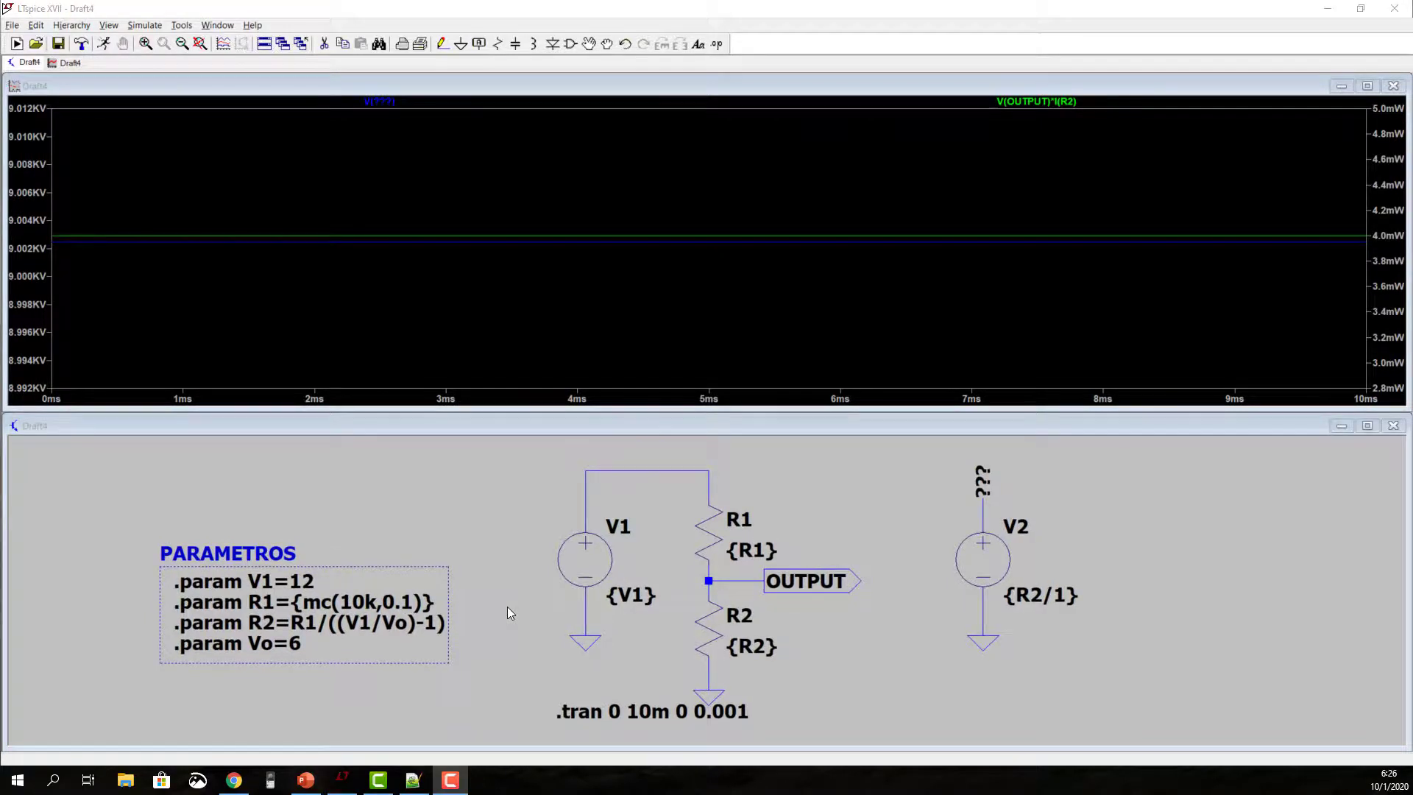
Step: Add the SPICE directive .step param R1 list below the parameter rectangle
key("s")
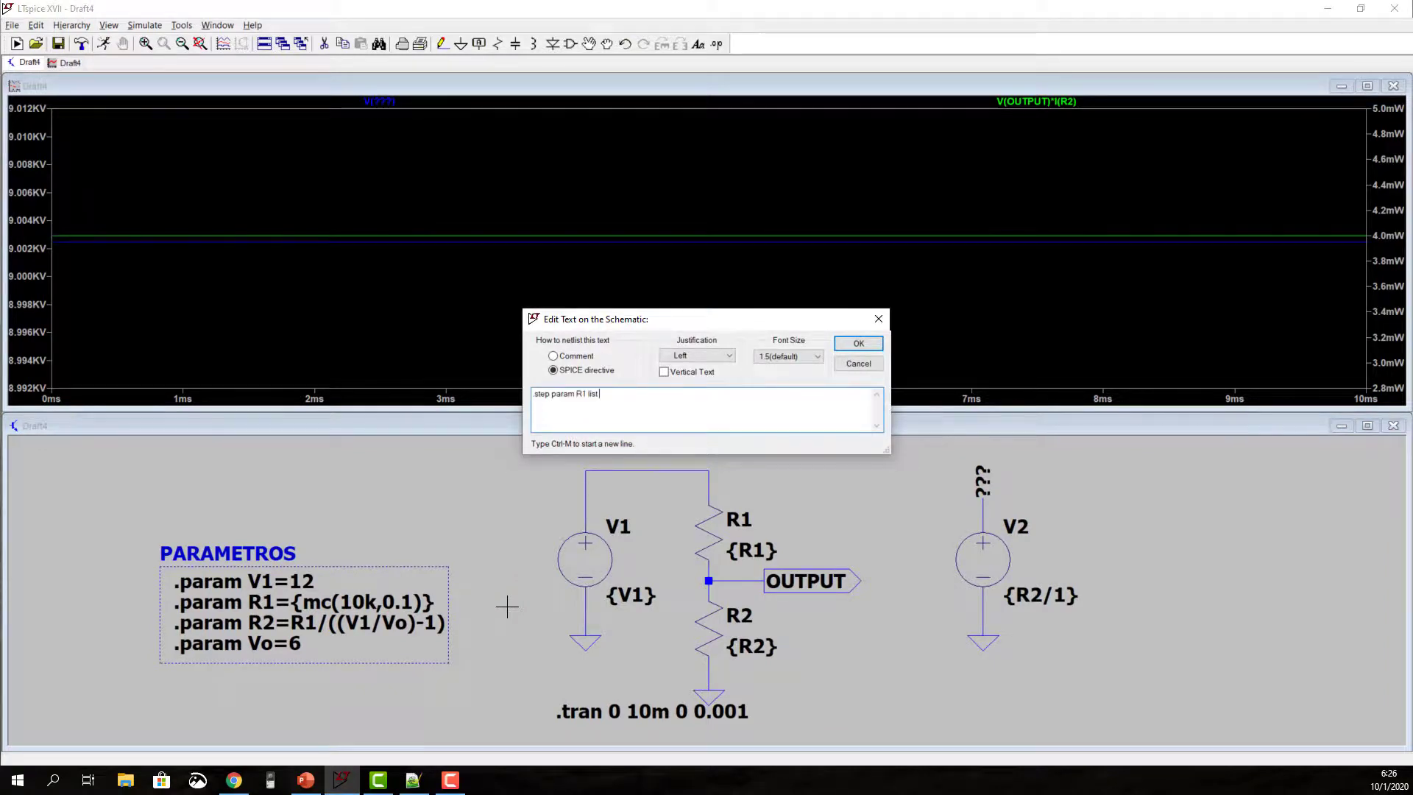
type(".step param R1 list")
key("Return")
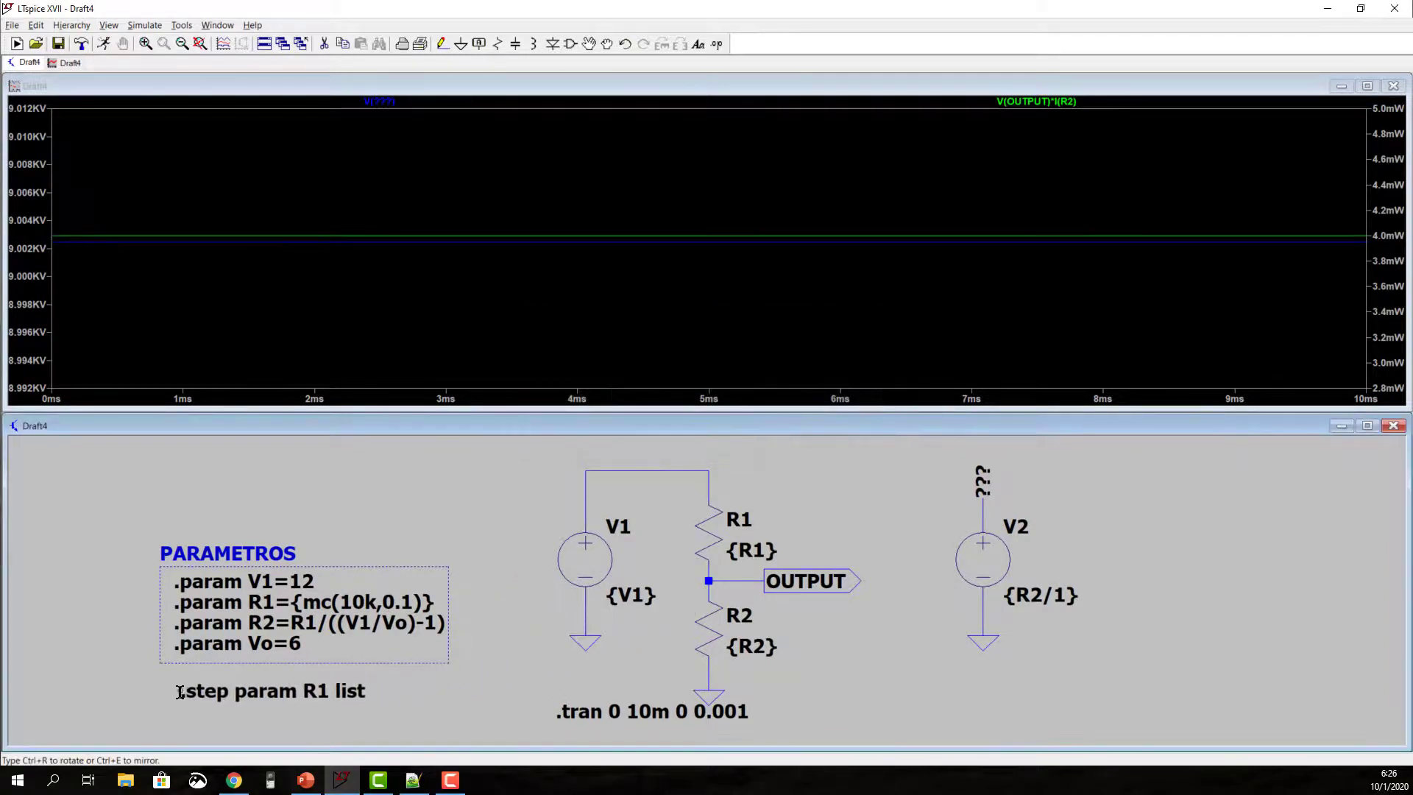
left_click(173, 688)
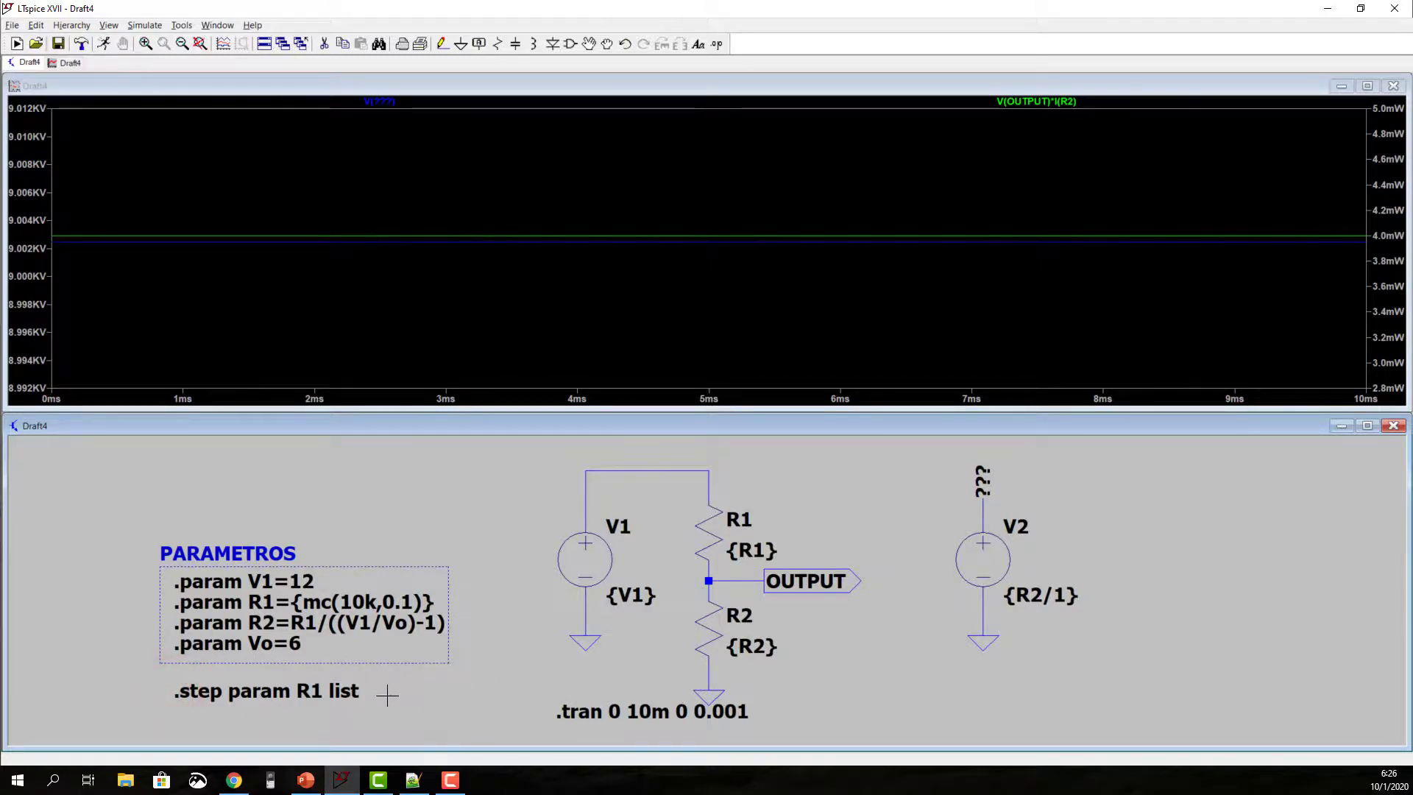
Step: Switch to Notepad++ and copy the values 10K0 10K2 10K5 10K7 from the E96 (1%) series
left_click(413, 780)
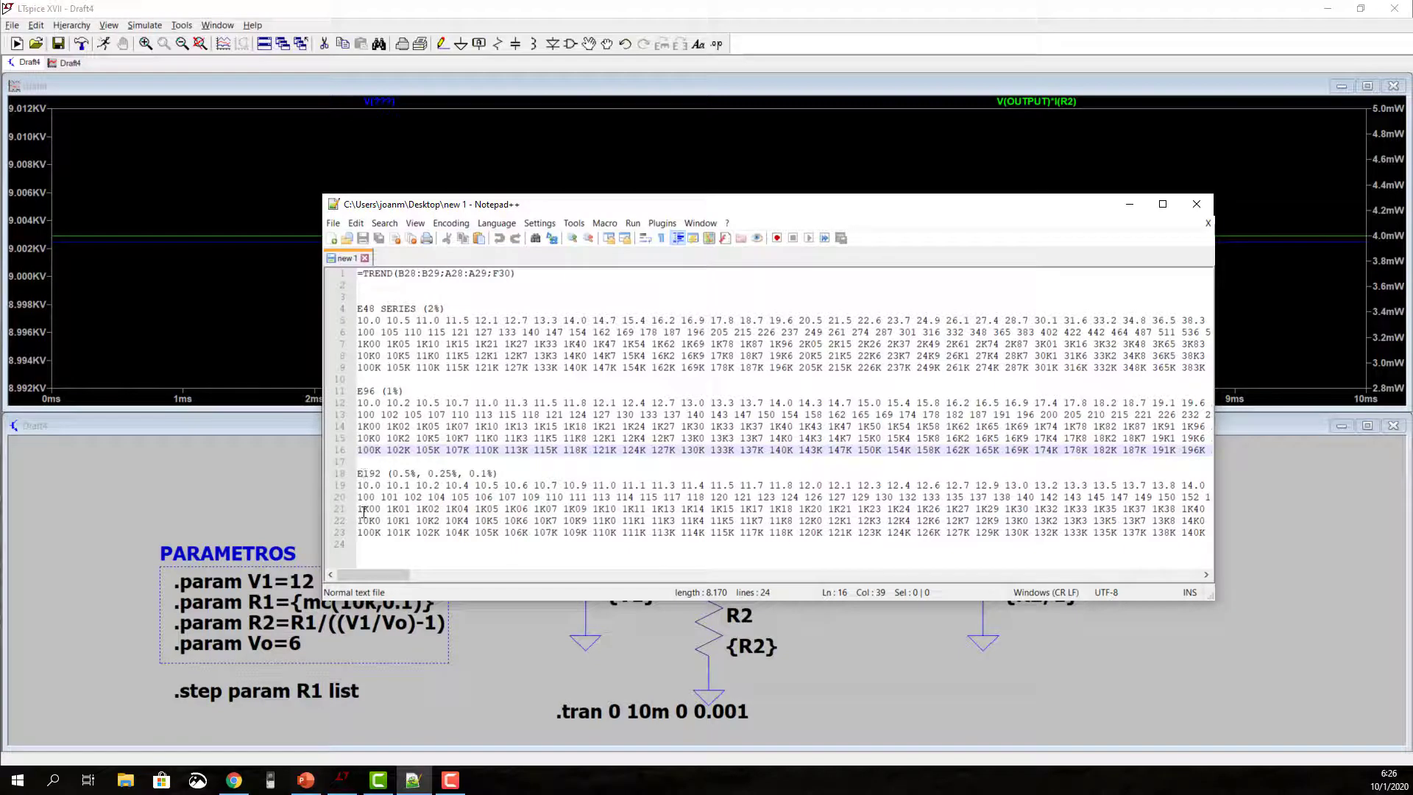
left_click_drag(359, 426, 437, 428)
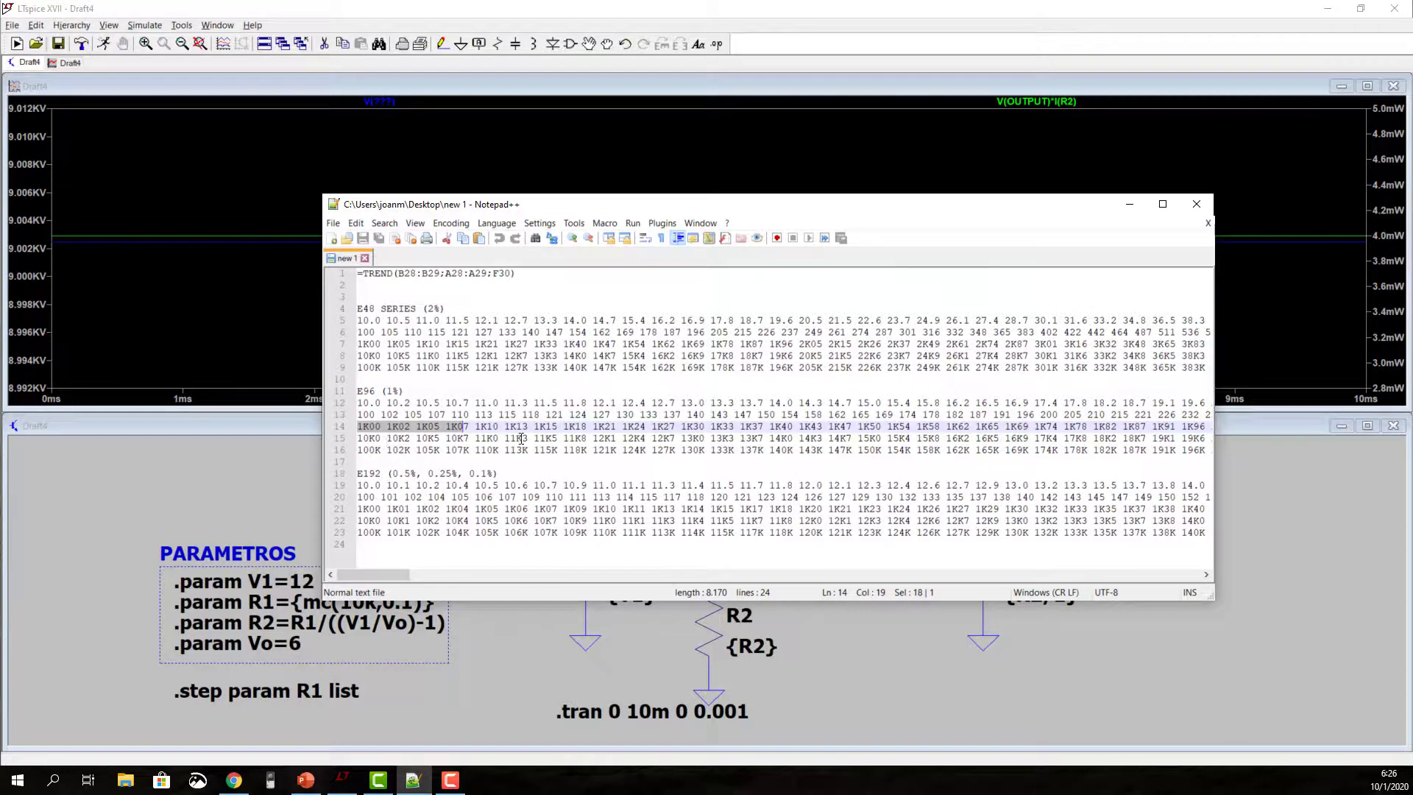
left_click(358, 437)
double_click(460, 440)
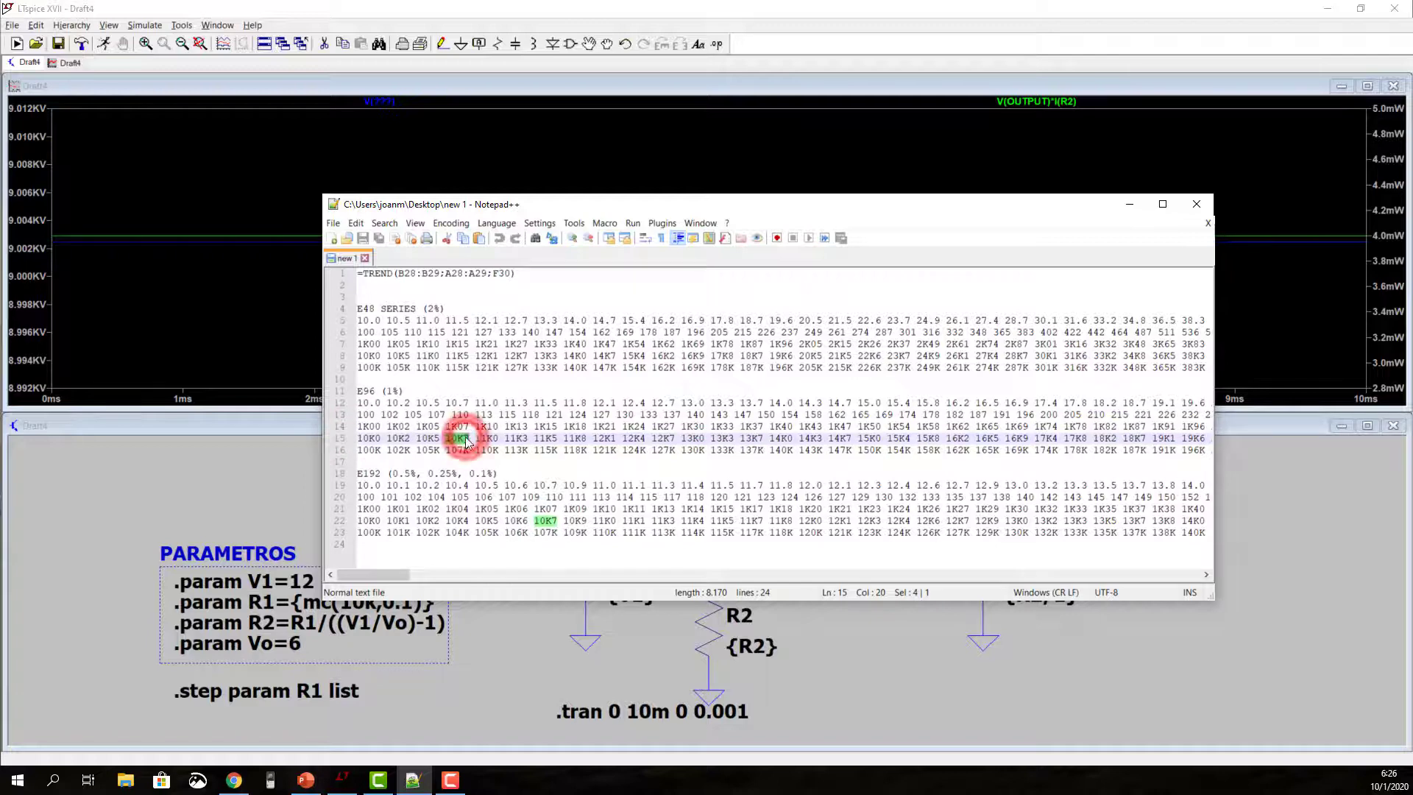
left_click_drag(358, 439, 464, 440)
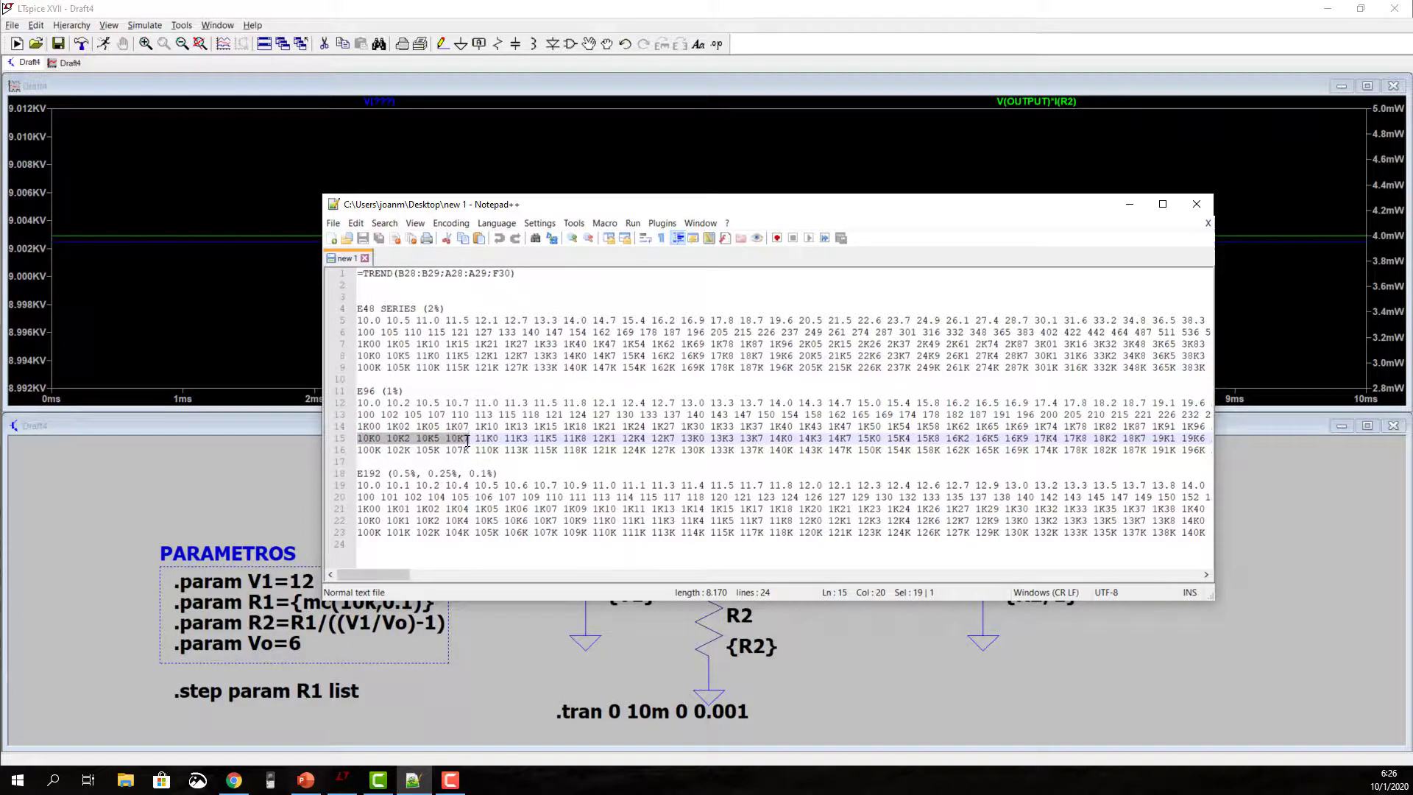
Step: Back in LTspice, append 10K0 10K2 10K5 10K7 to the R1 .step list directive and run the stepped simulation
left_click(334, 688)
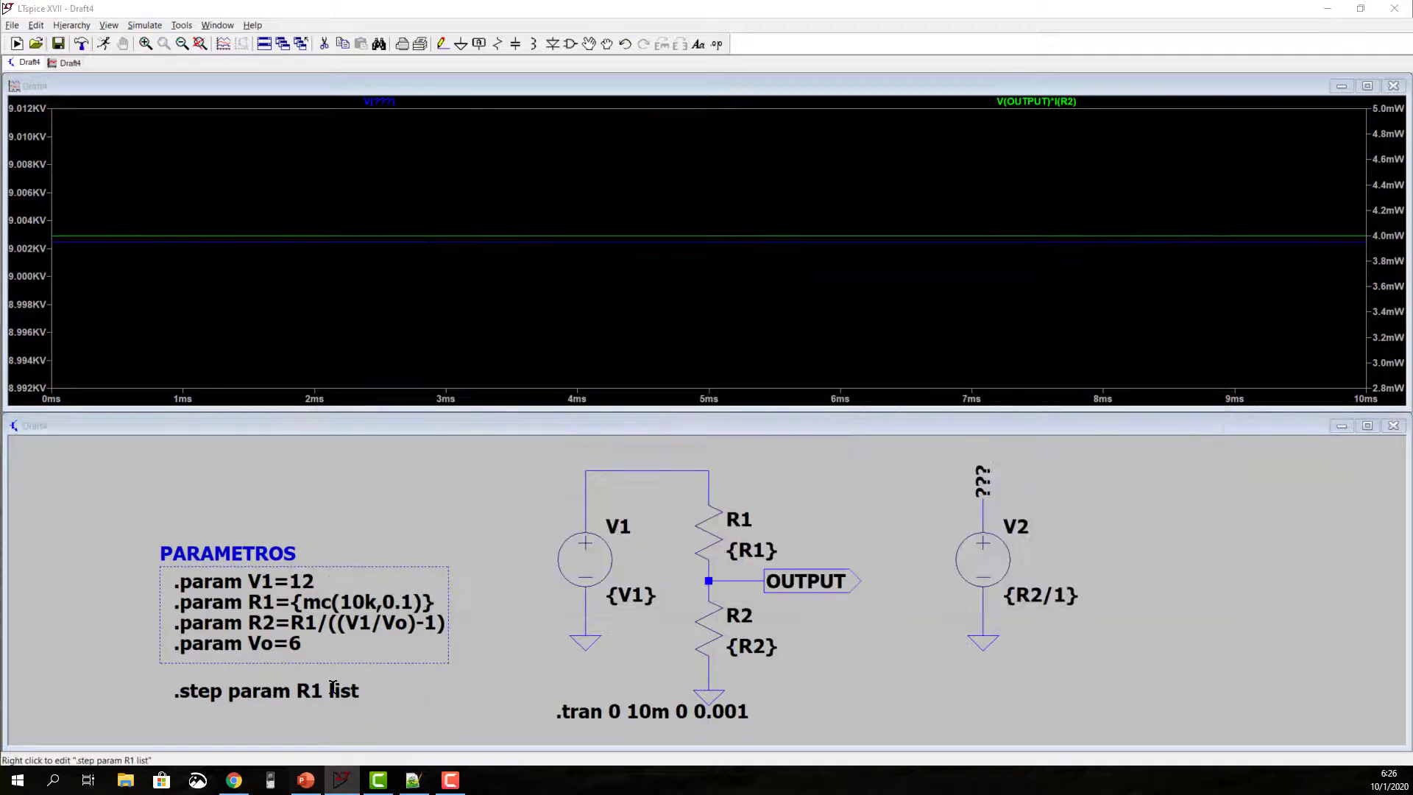
right_click(334, 692)
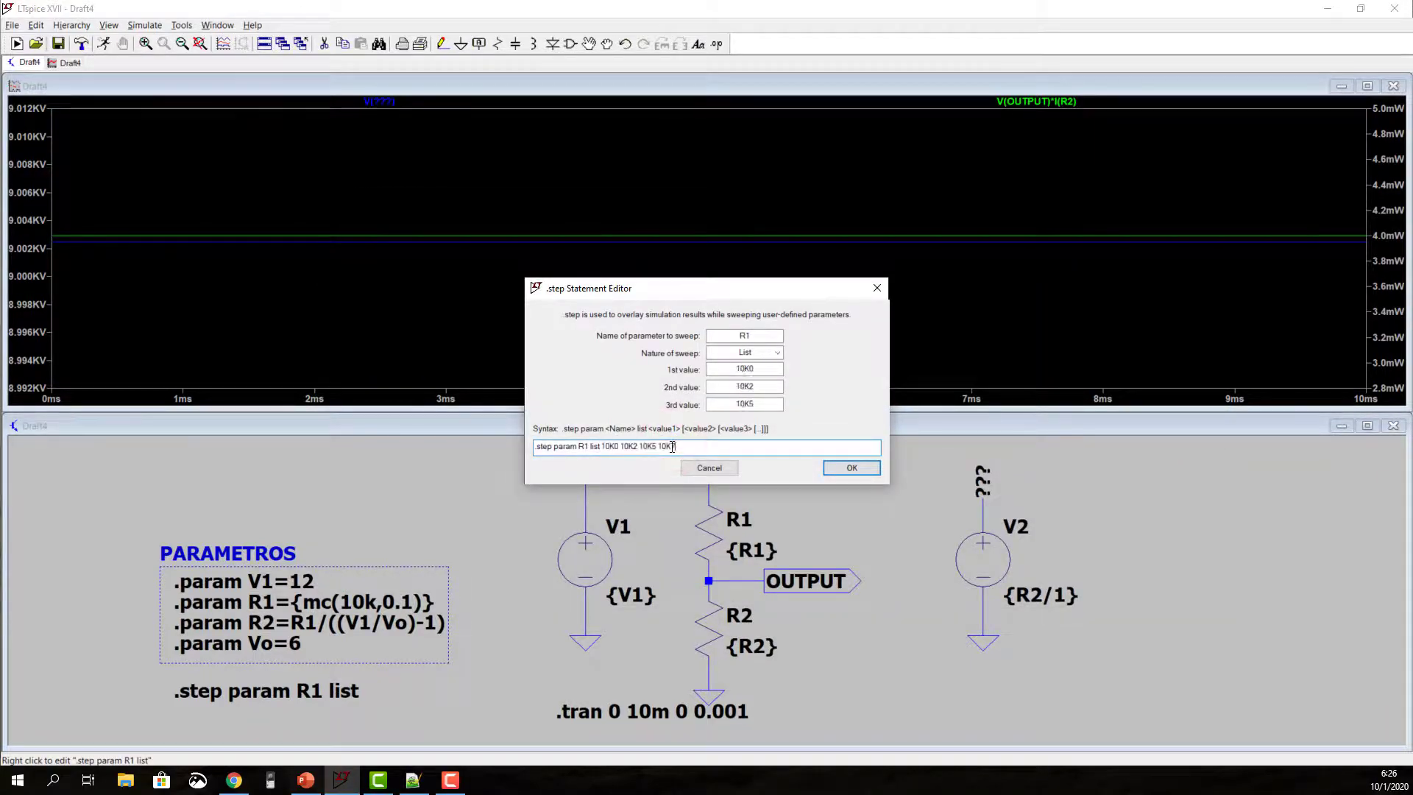
left_click(842, 469)
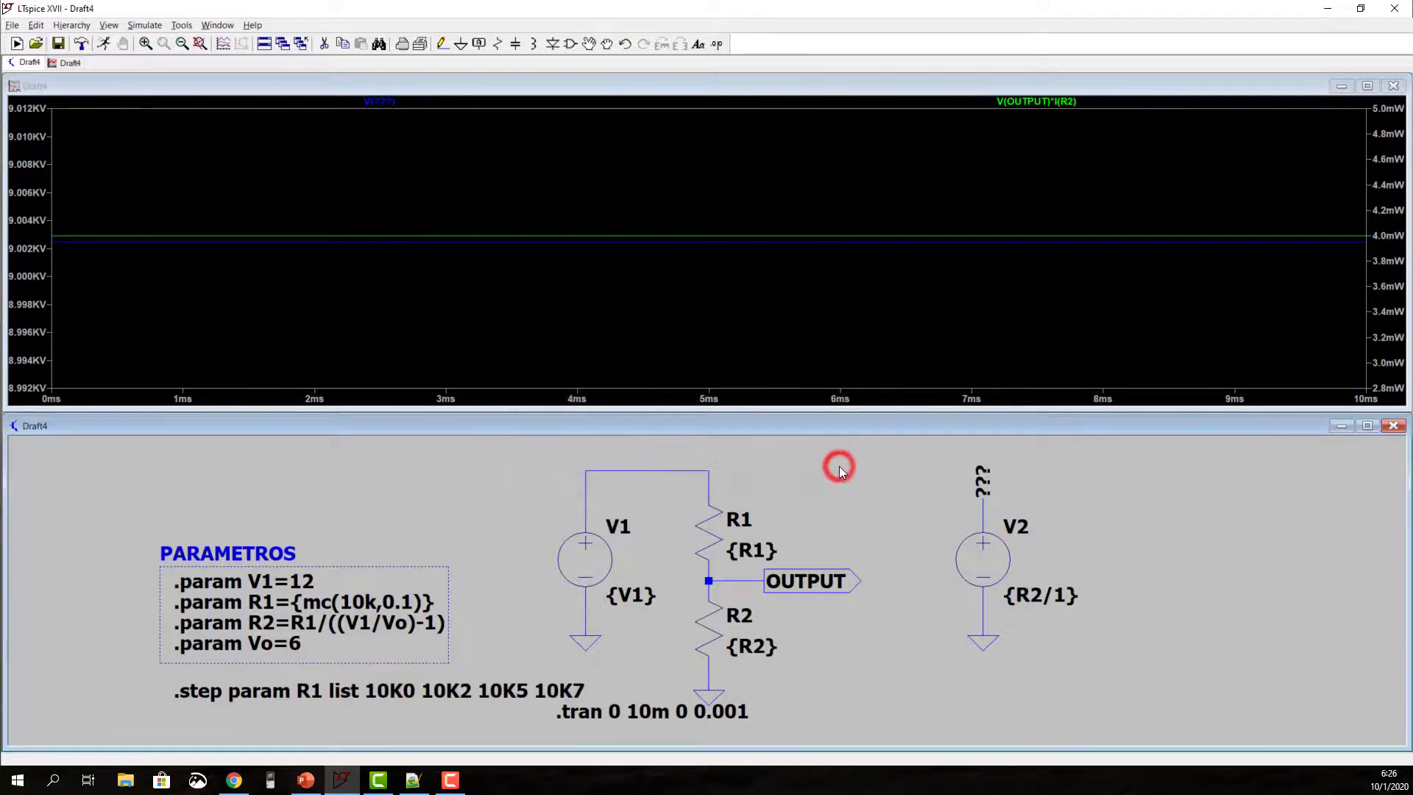
left_click(103, 44)
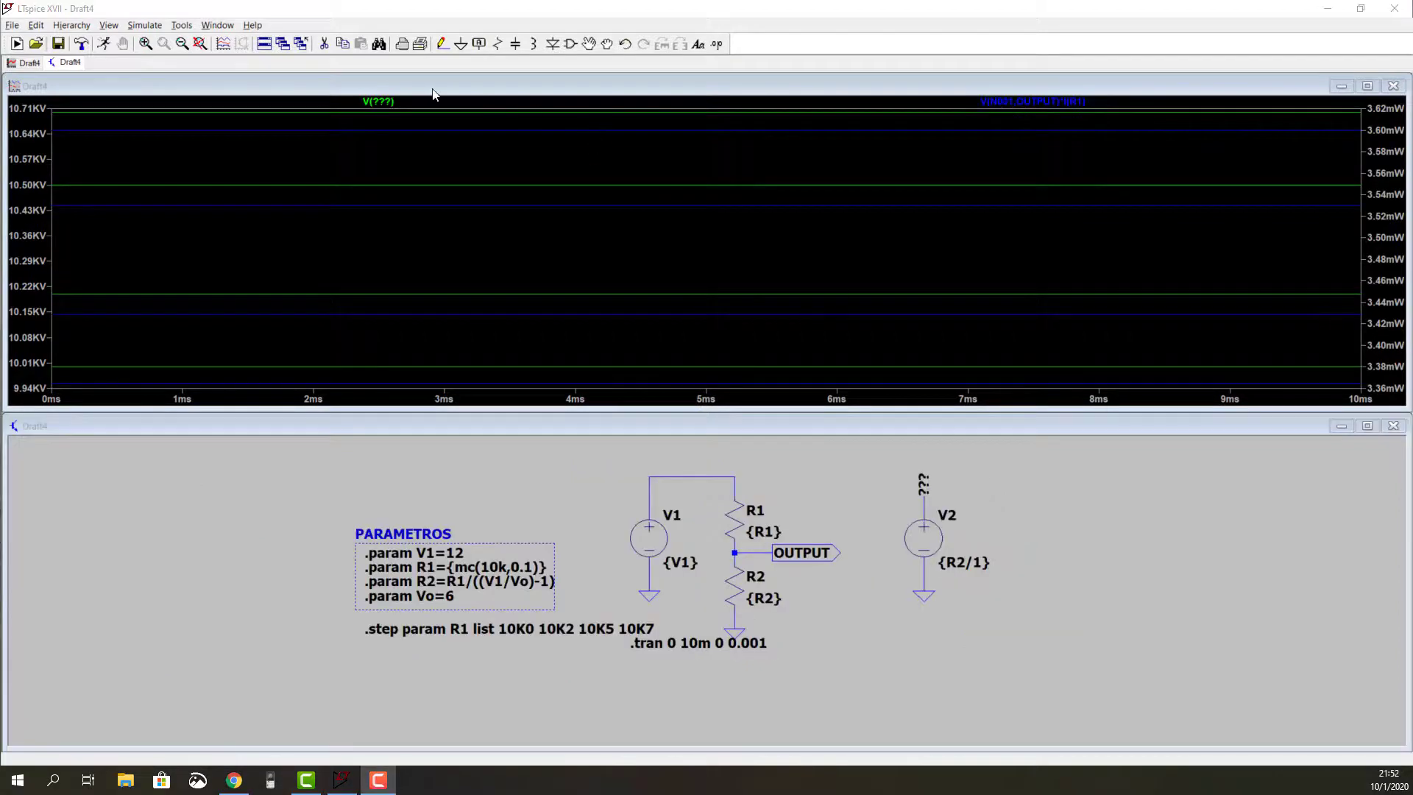
Step: Attach a cursor to the V(???) trace and view the step information for its third and second runs
left_click(378, 101)
key("Down")
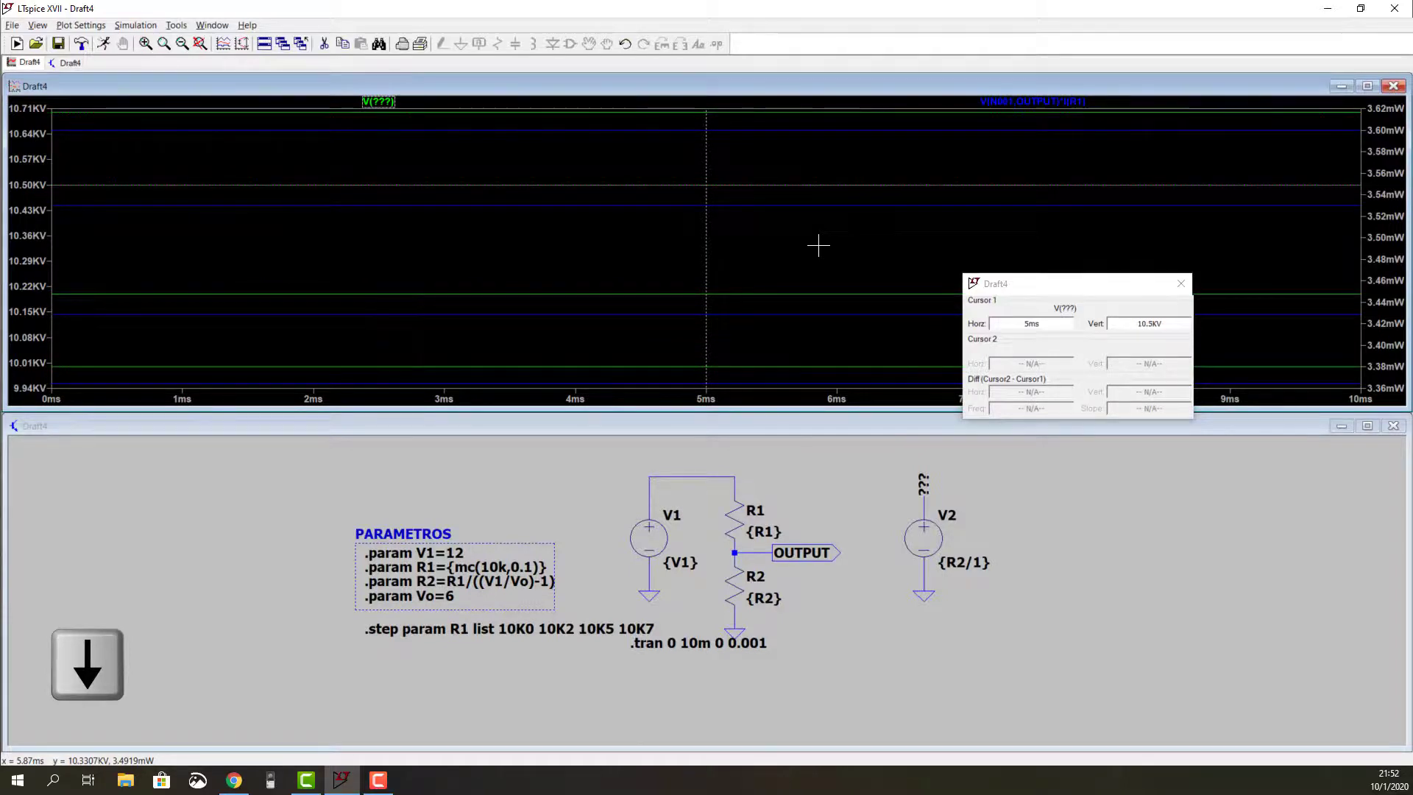
right_click(765, 184)
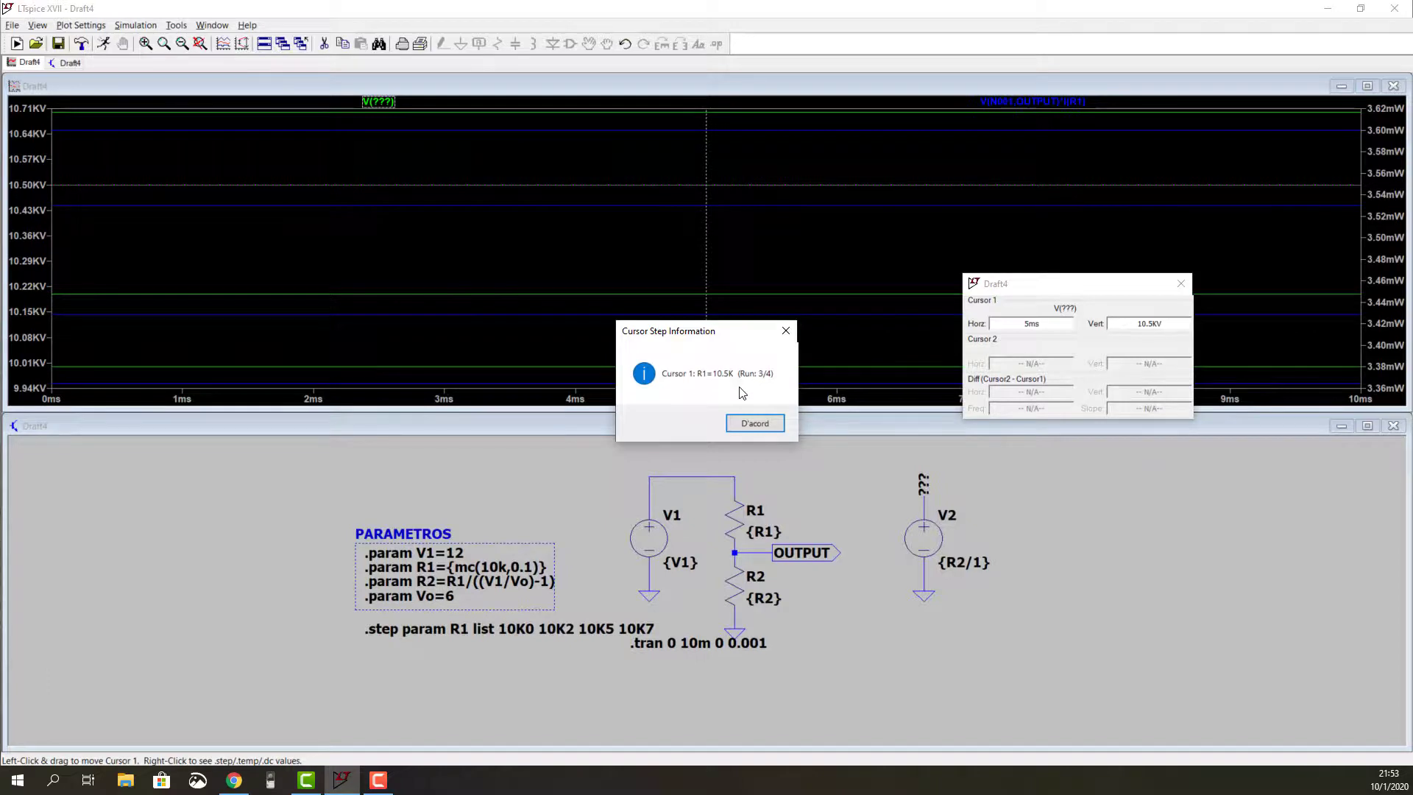
left_click(748, 424)
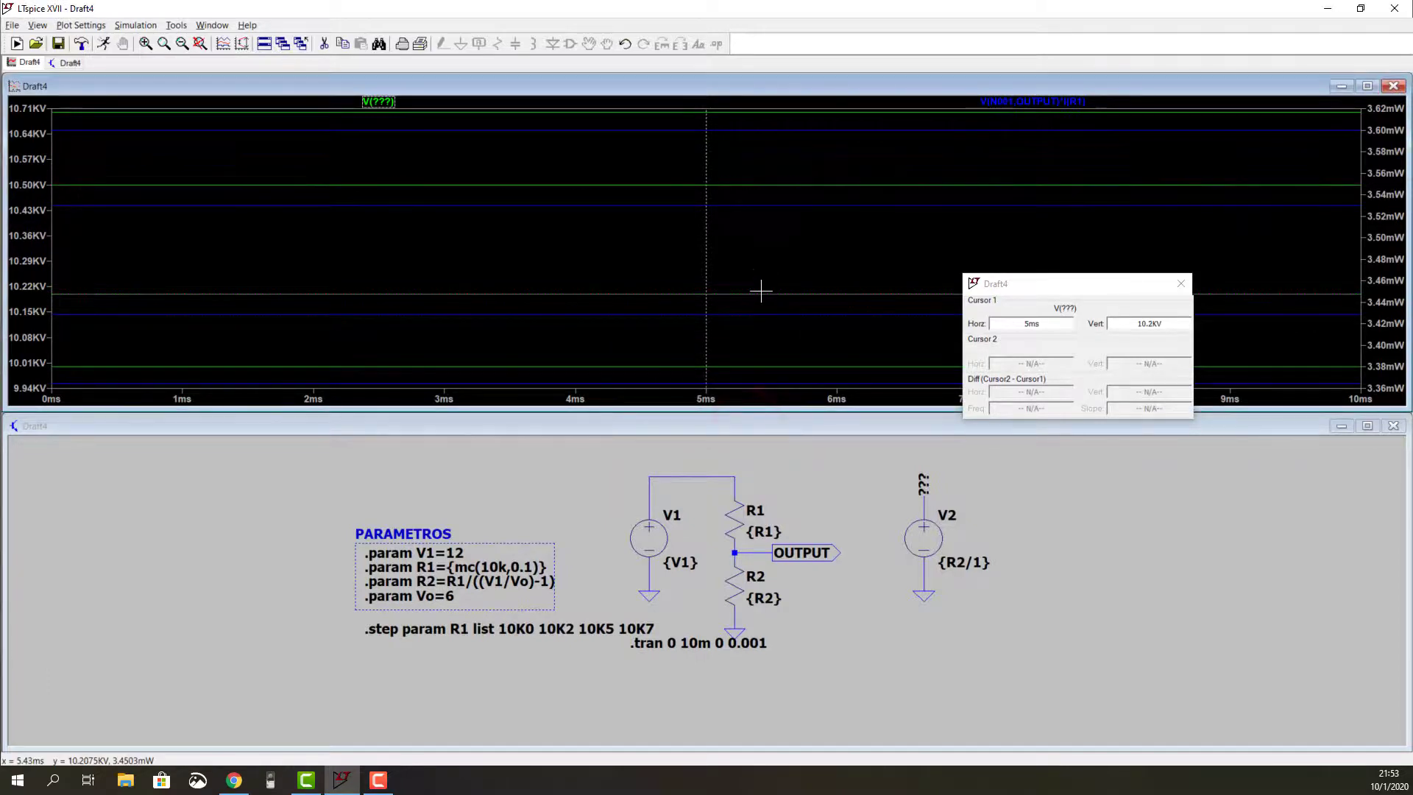
right_click(761, 291)
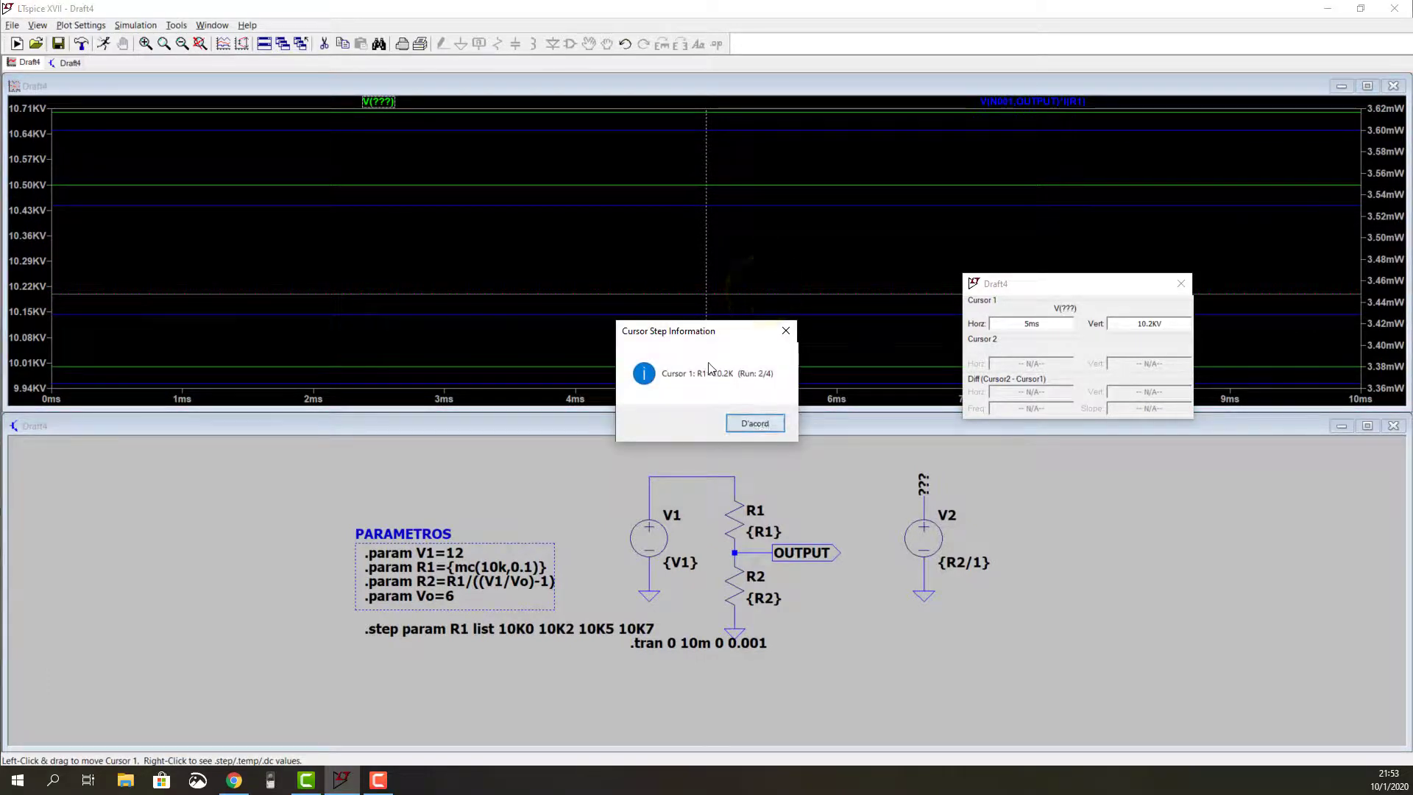
left_click(755, 423)
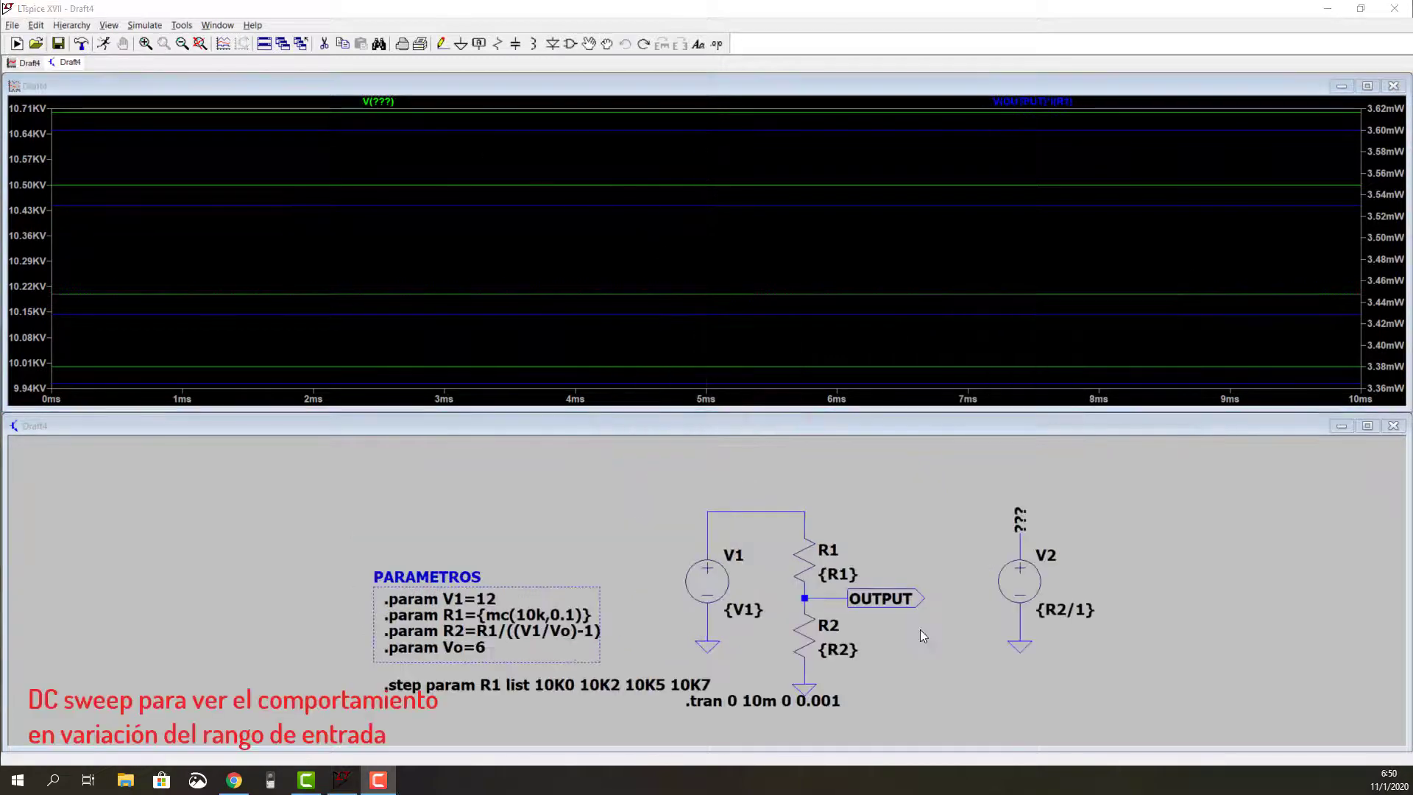
Step: Replace the transient analysis with a linear DC sweep of V1 from 11 to 13 in 0.001 increments and run it
right_click(819, 696)
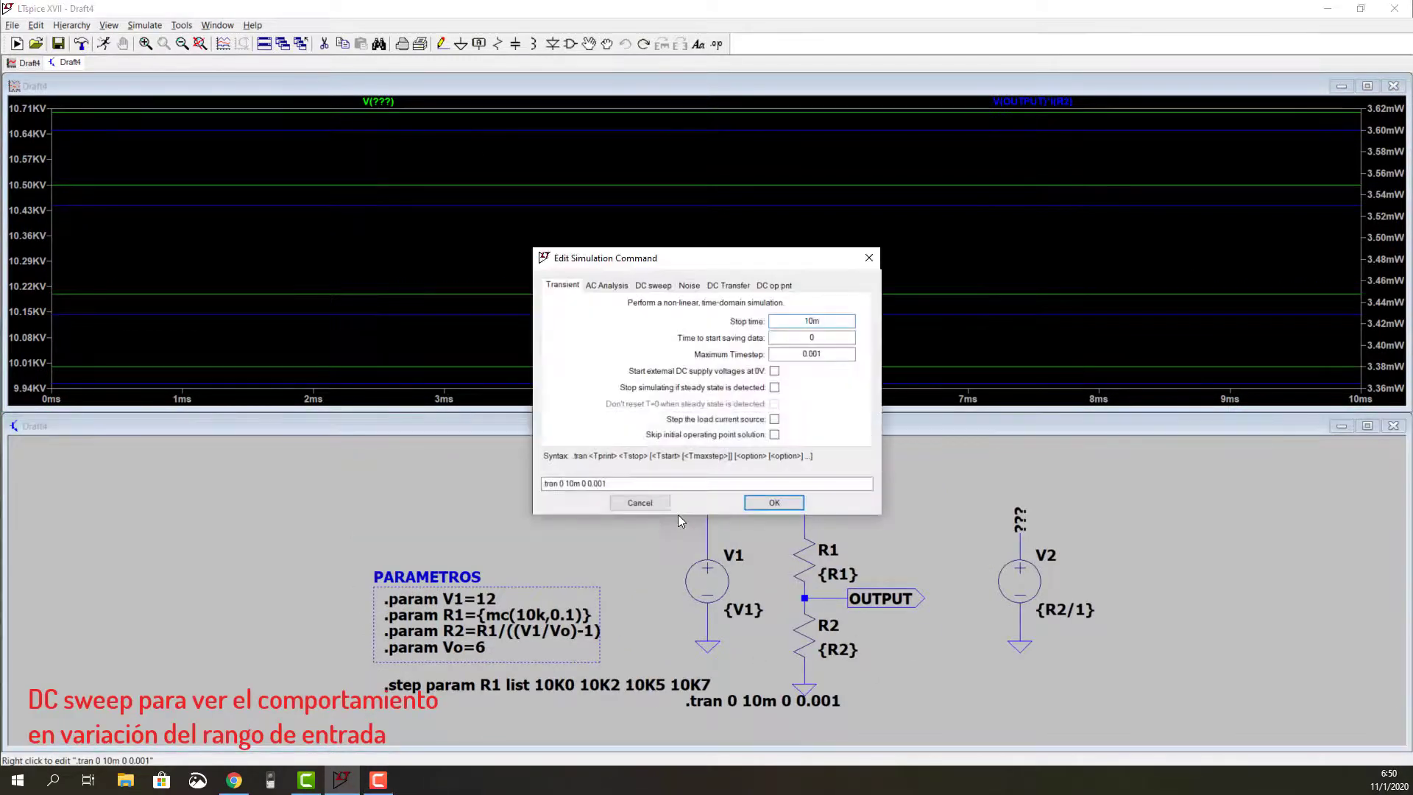
left_click(645, 287)
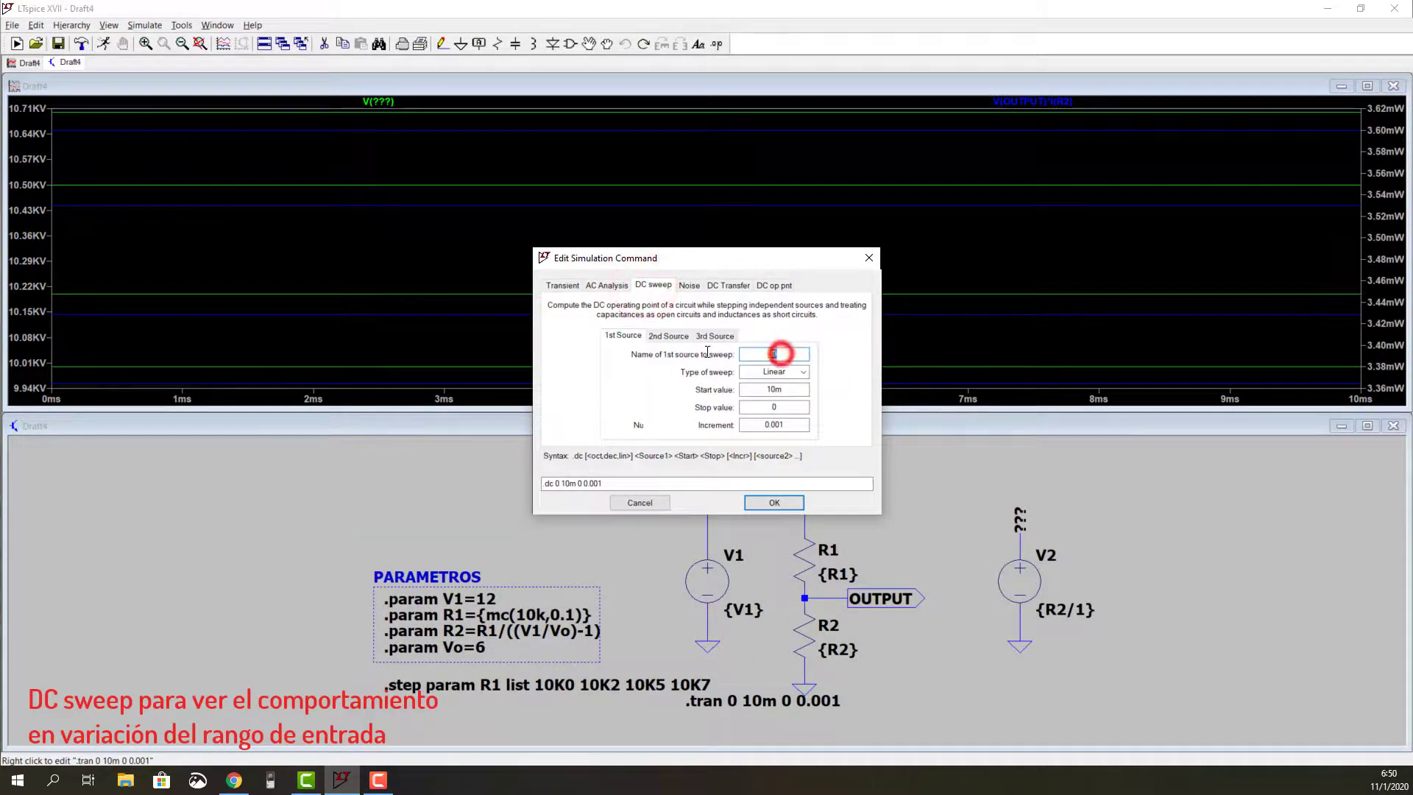
left_click(774, 354)
type("V1 ")
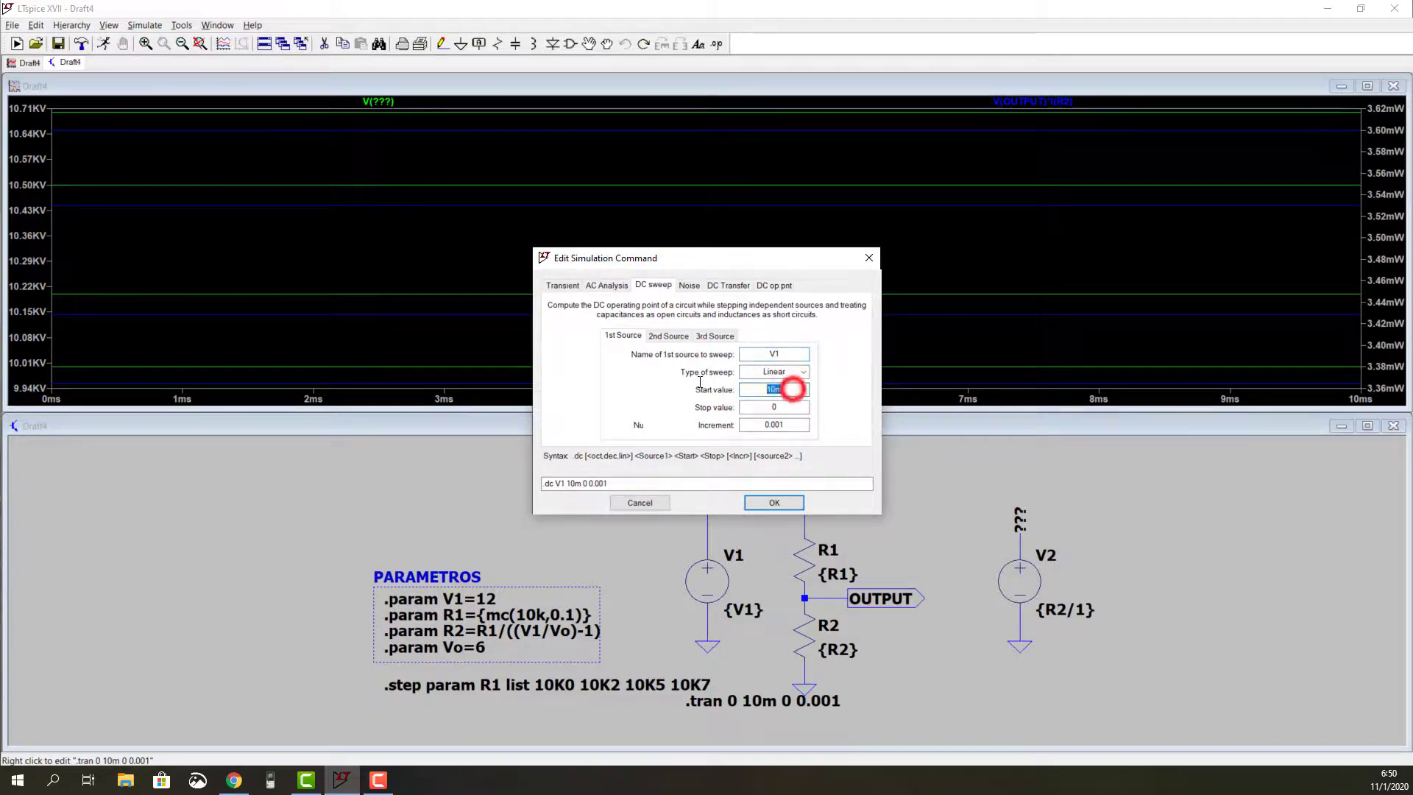
type("11 ")
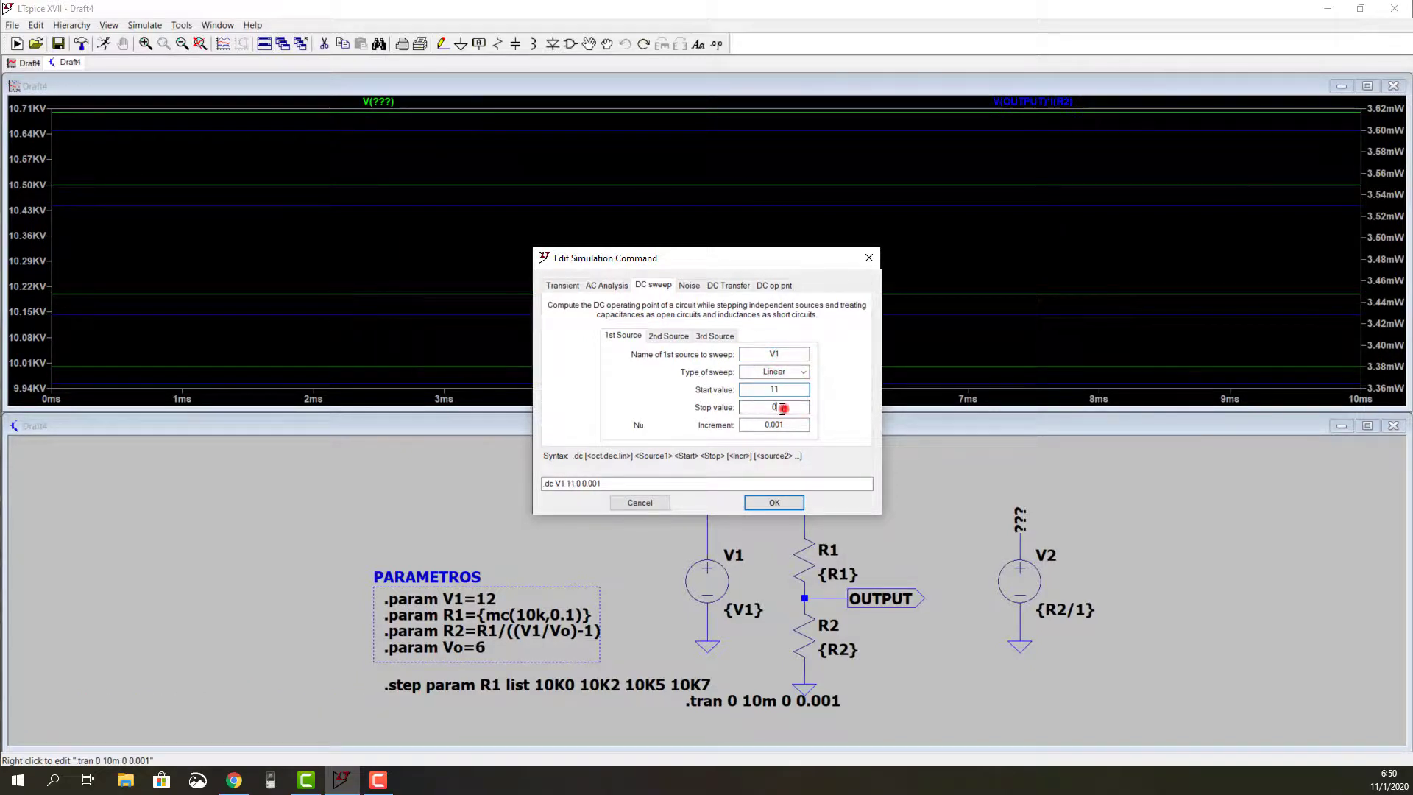
type("13")
left_click(773, 502)
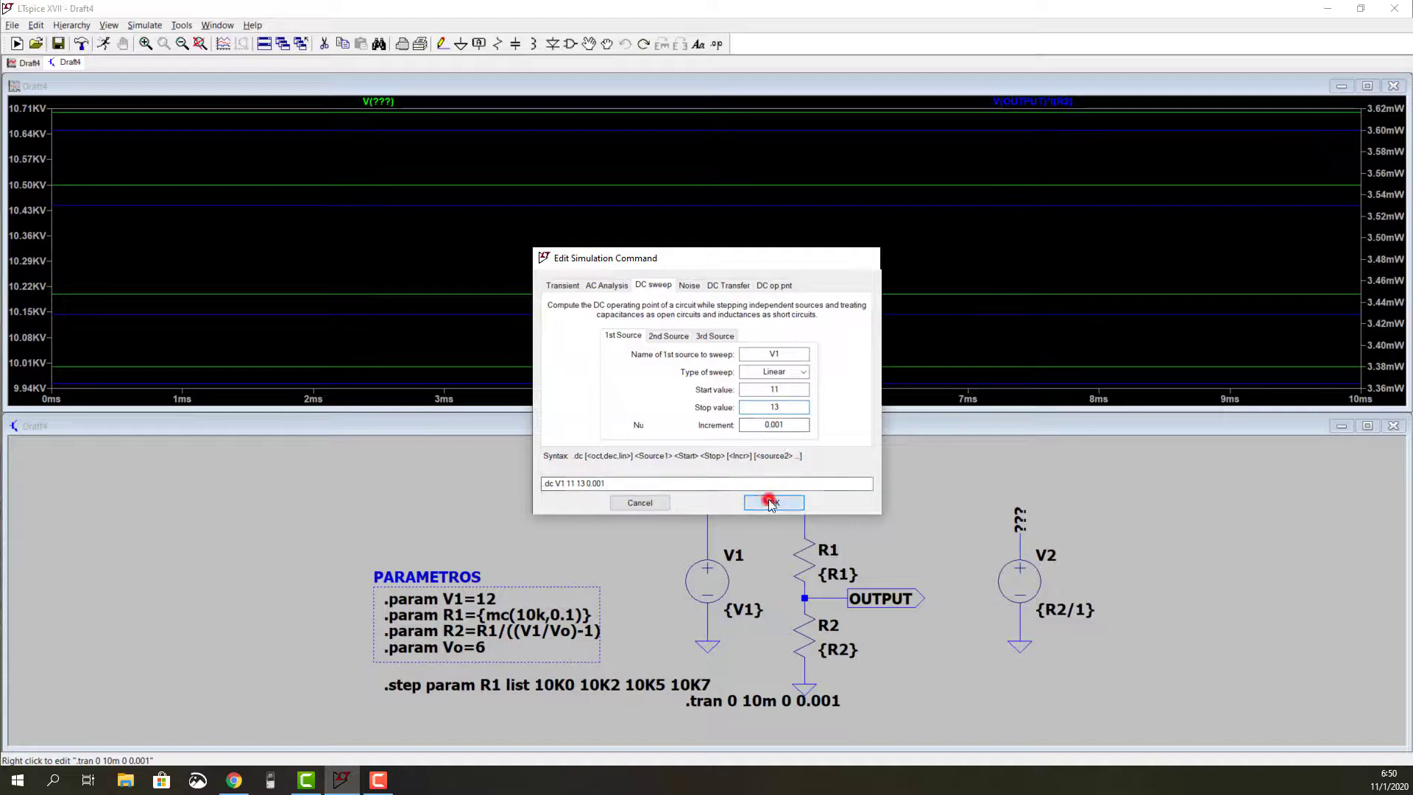
left_click(104, 44)
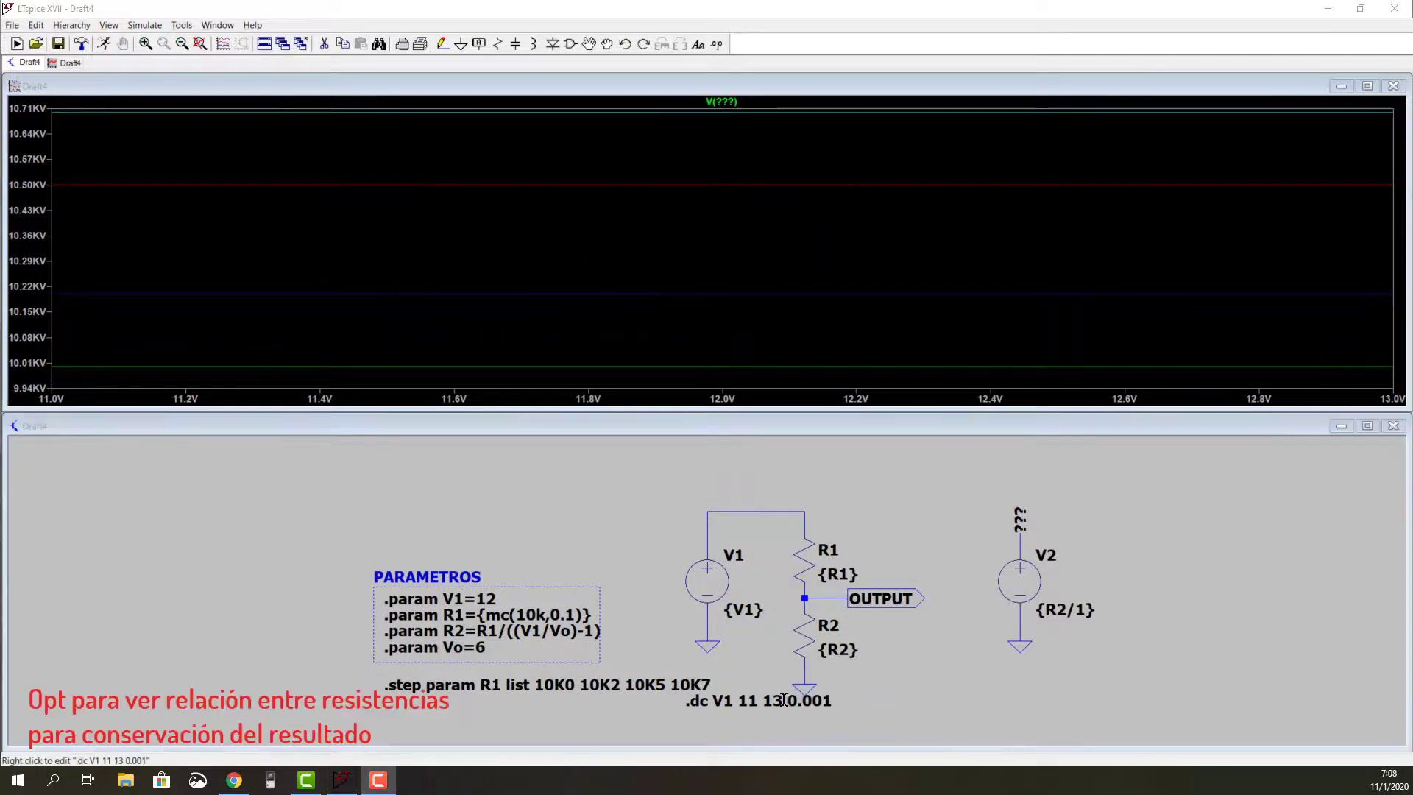
Step: Replace the DC sweep directive with an operating point analysis, .op, and run the simulation
right_click(782, 699)
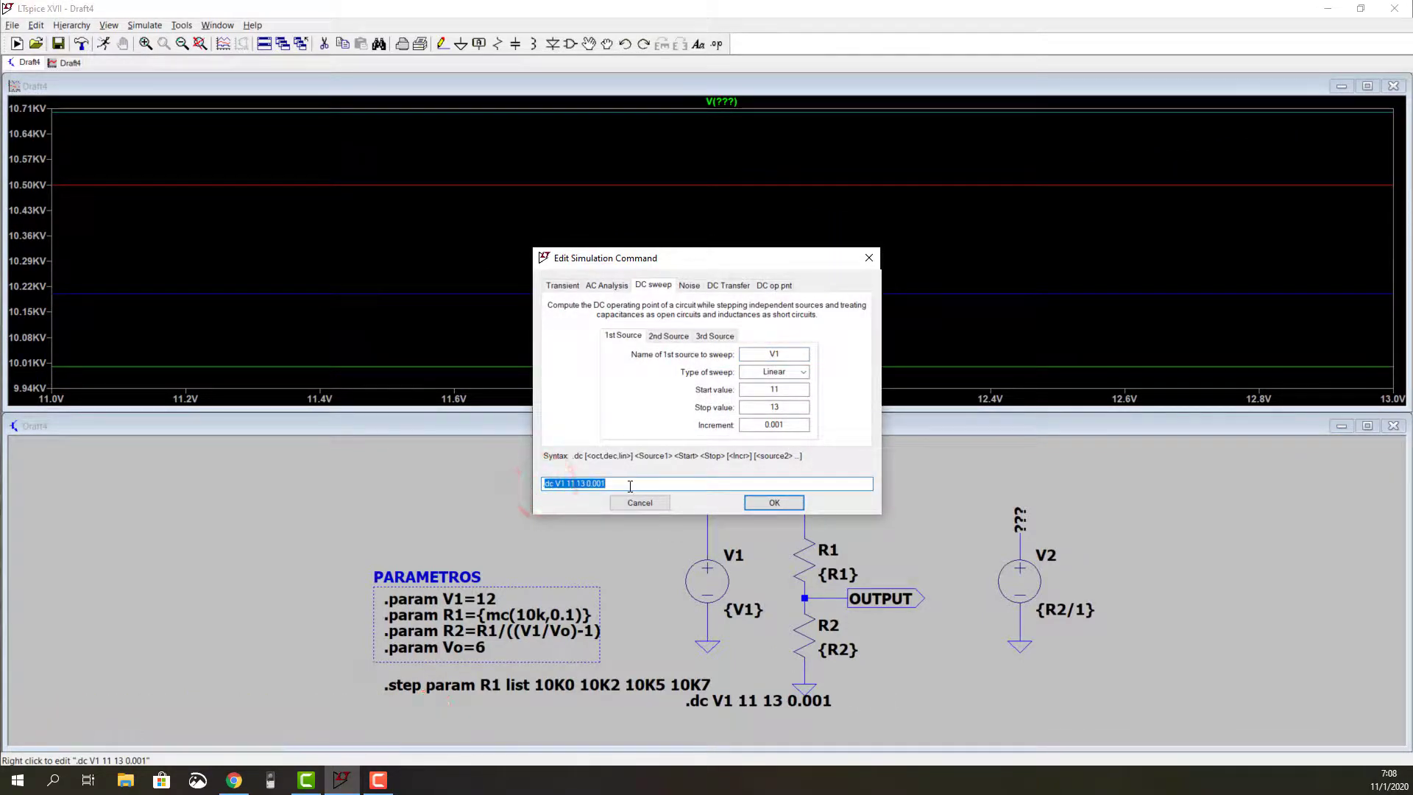
type("op")
key("Return")
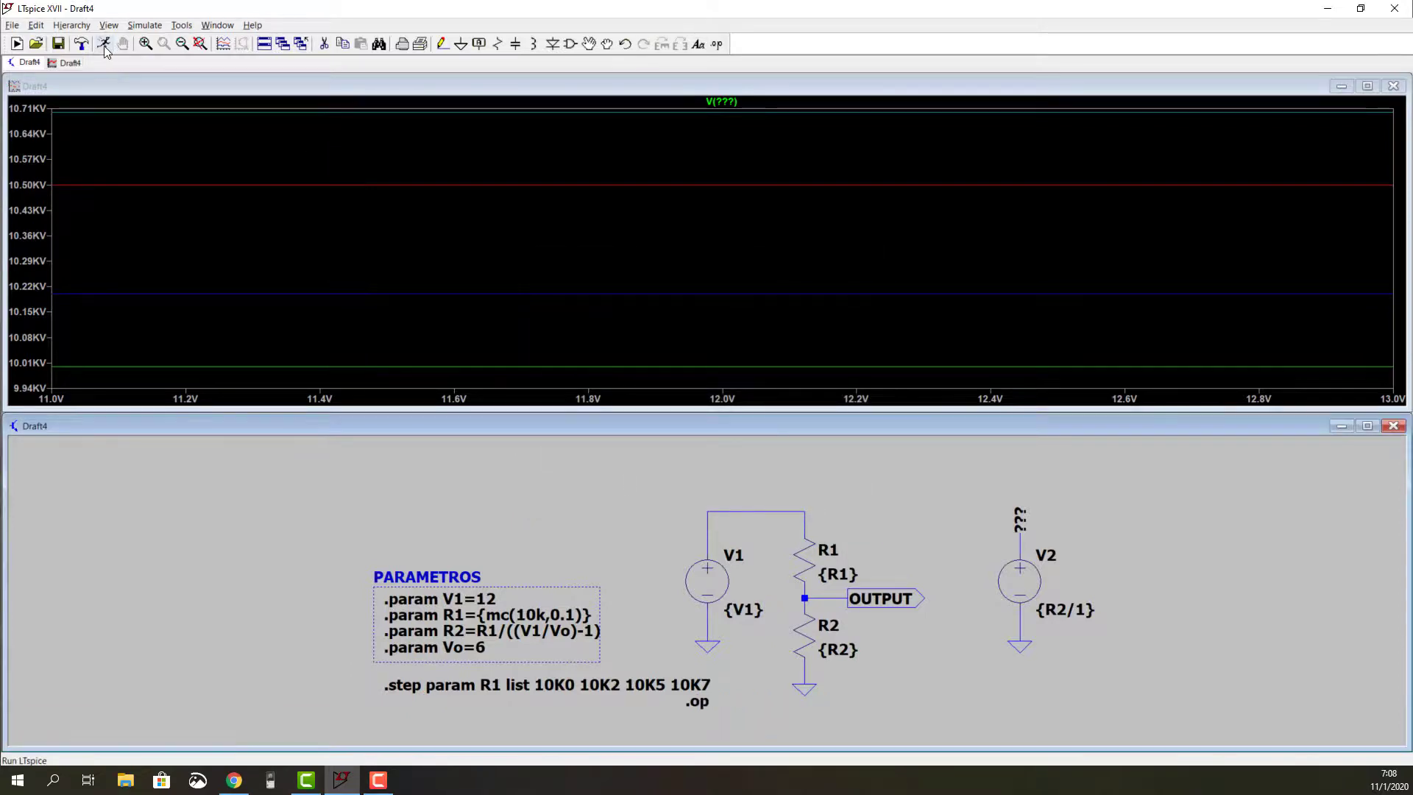
left_click(105, 46)
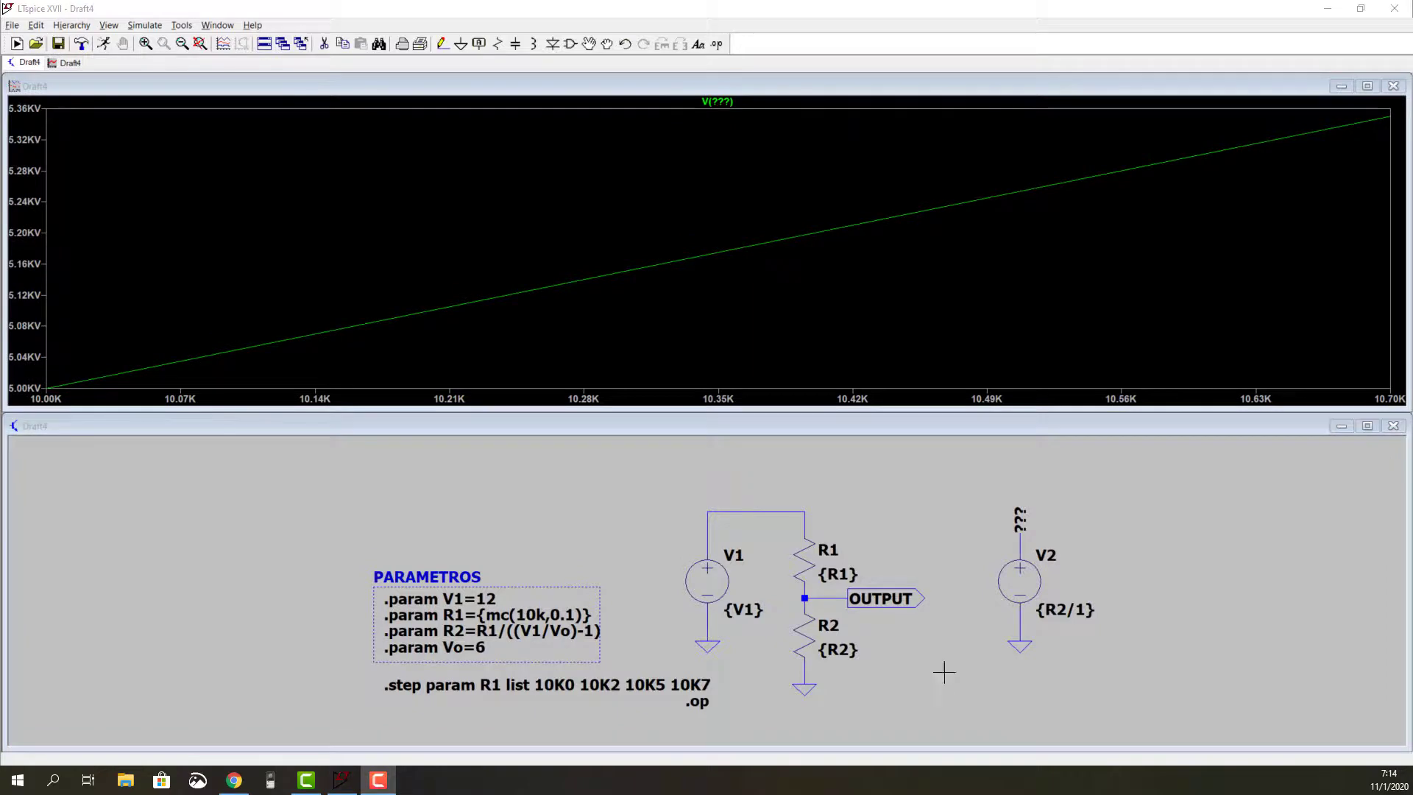
Step: Move the .step and .op directives so they line up with the left edge of the parameter rectangle
left_click(573, 286)
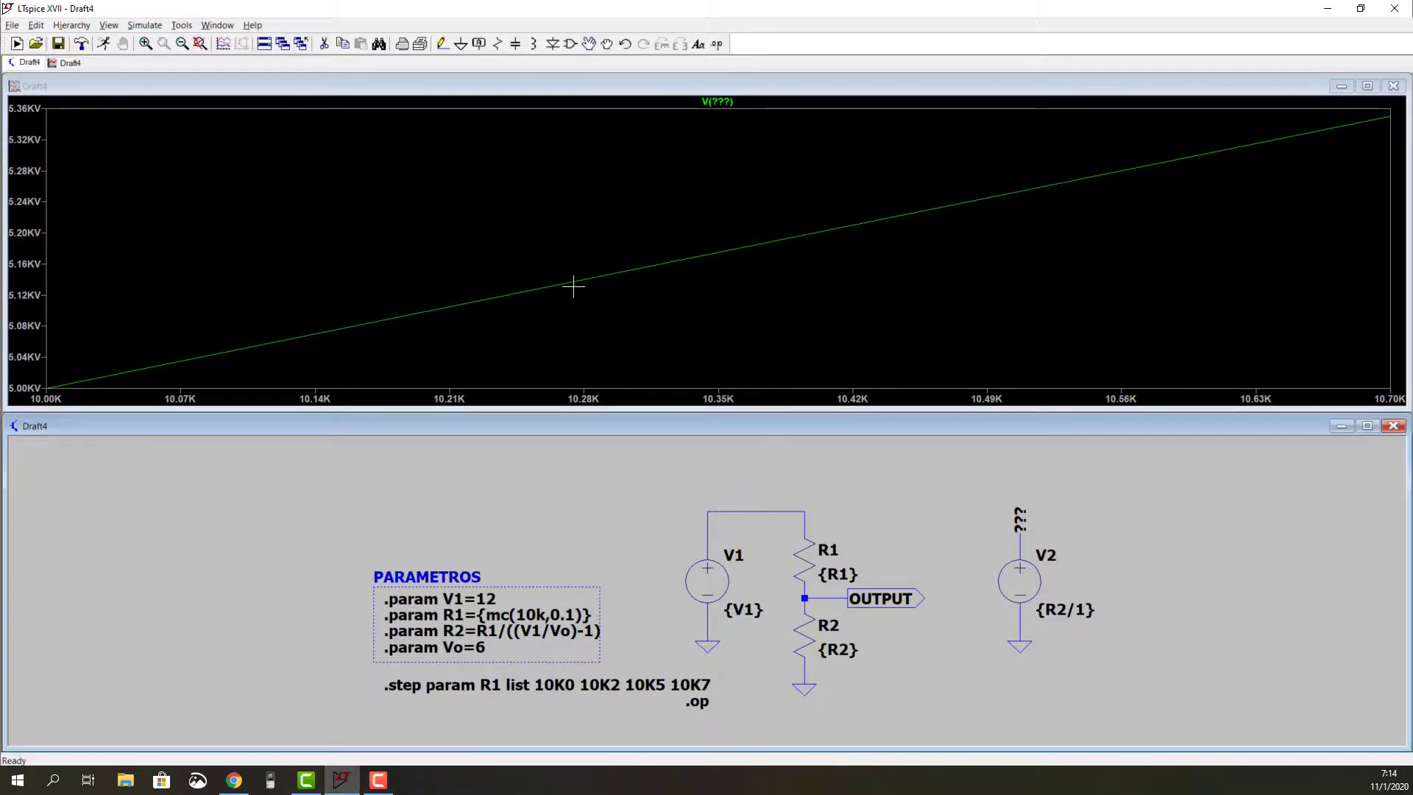
left_click(686, 723)
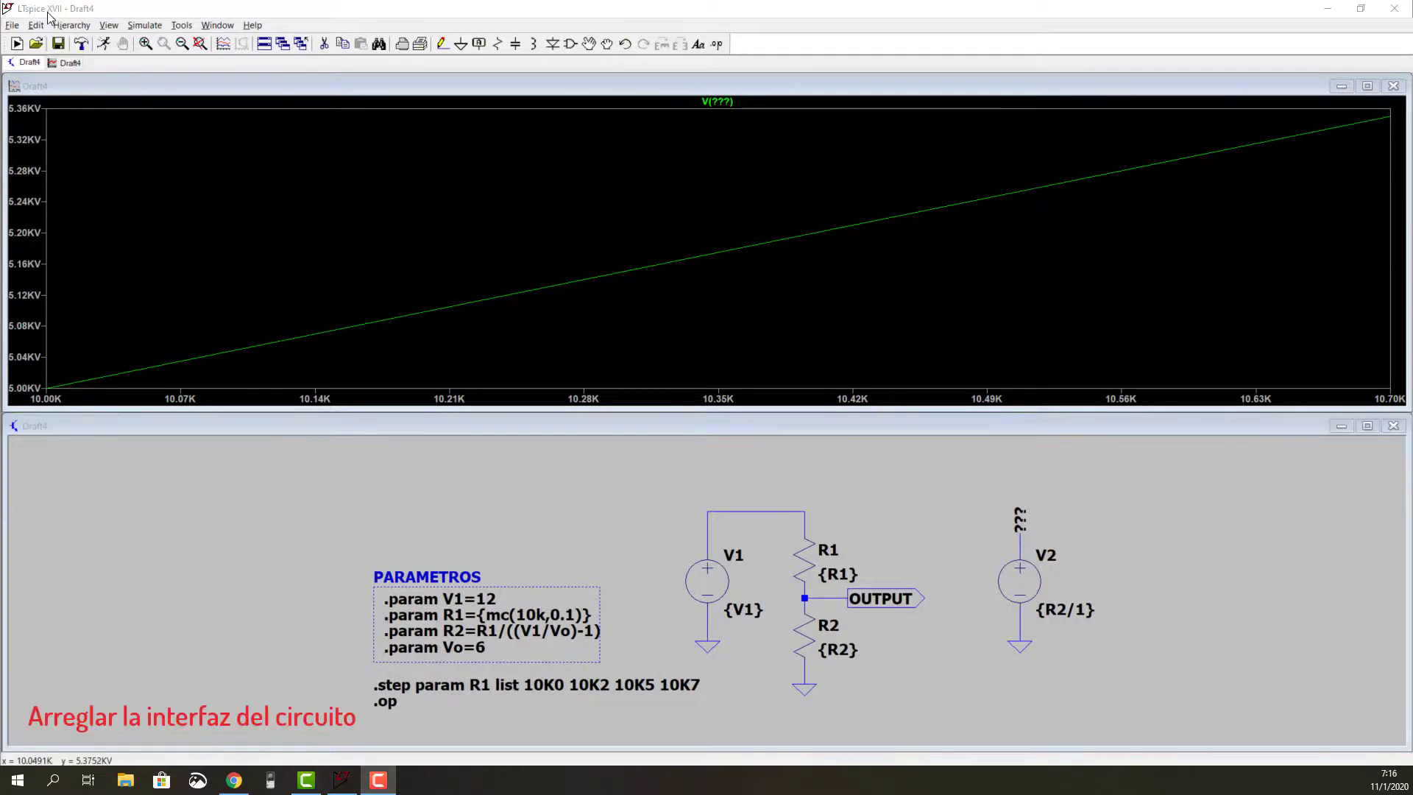
Step: Draw a dotted open bracket above the divider circuit and title it with the comment "Divisor de tensión"
left_click(35, 24)
mouse_move(74, 373)
left_click(151, 374)
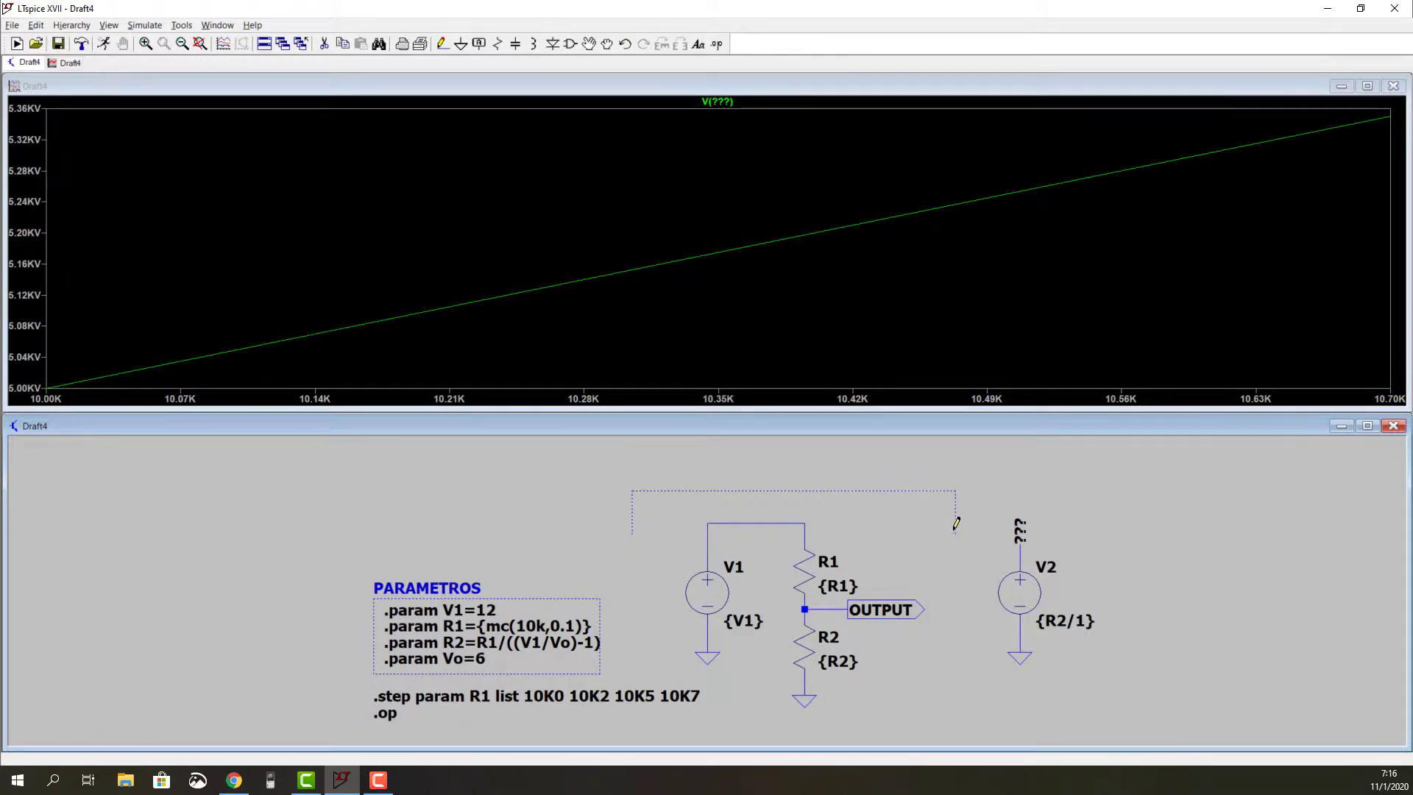
key("t")
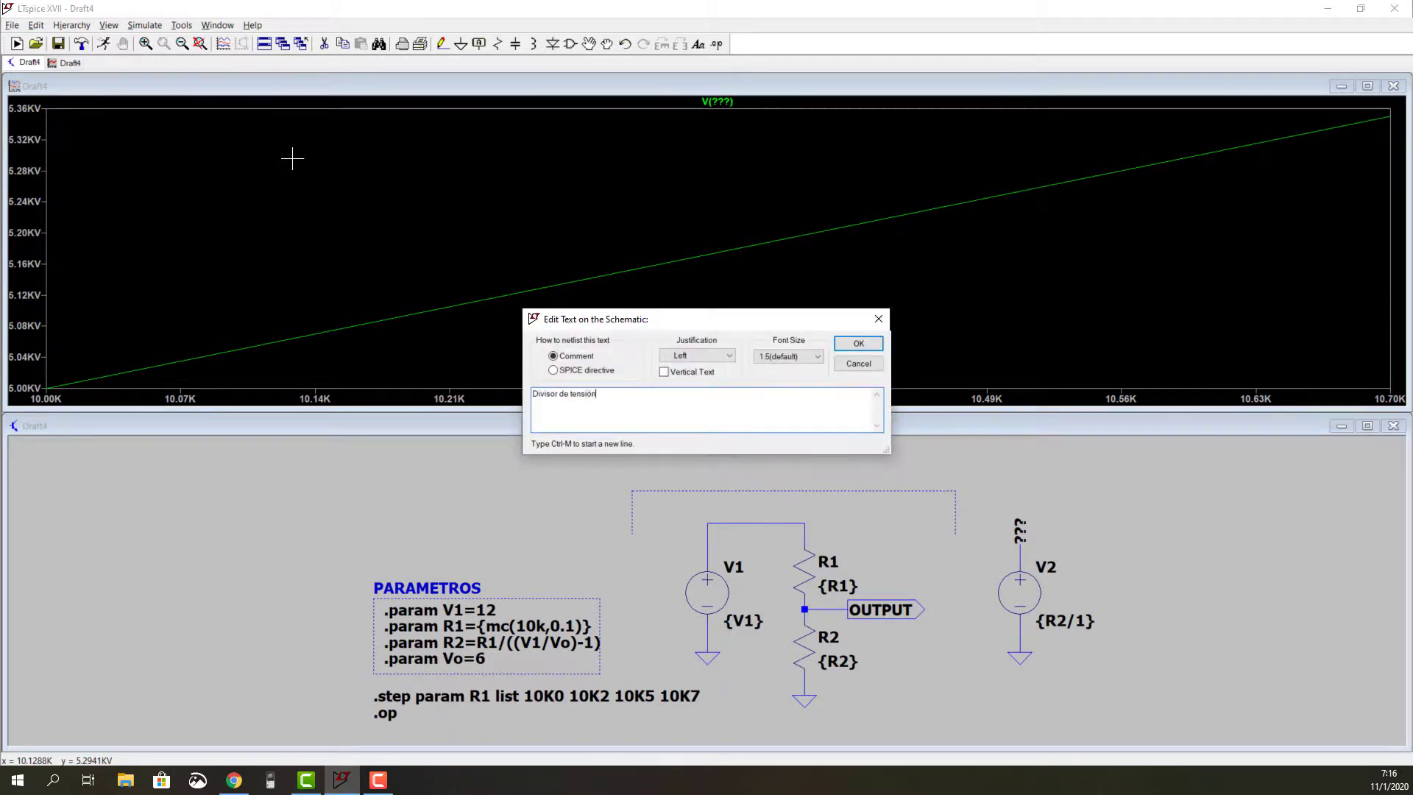
key("Return")
left_click(705, 479)
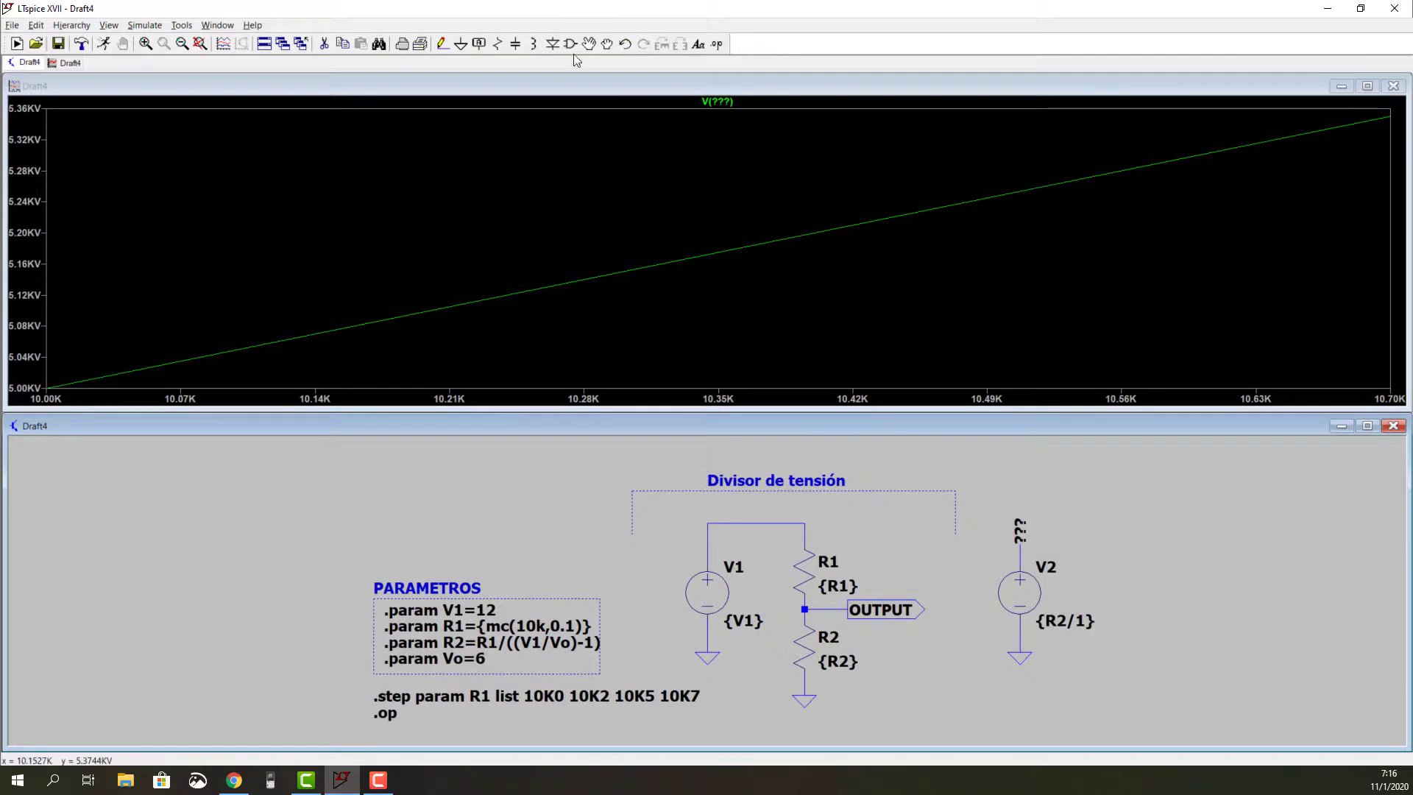
Step: Move the PARAMETROS block and .op up level with the divider title, and place the .step directive directly below .op
left_click_drag(687, 740, 688, 740)
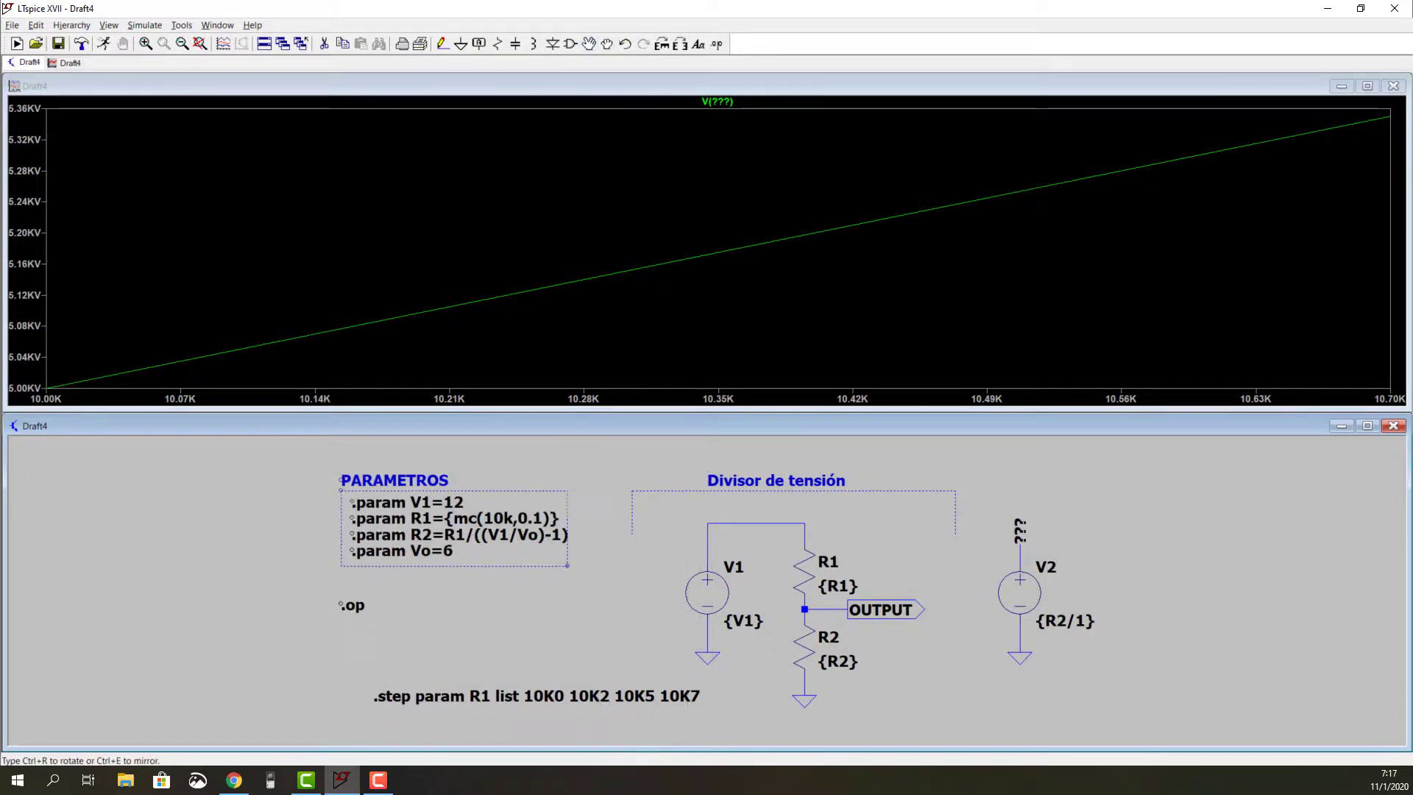
left_click(655, 631)
left_click(441, 700)
left_click(409, 630)
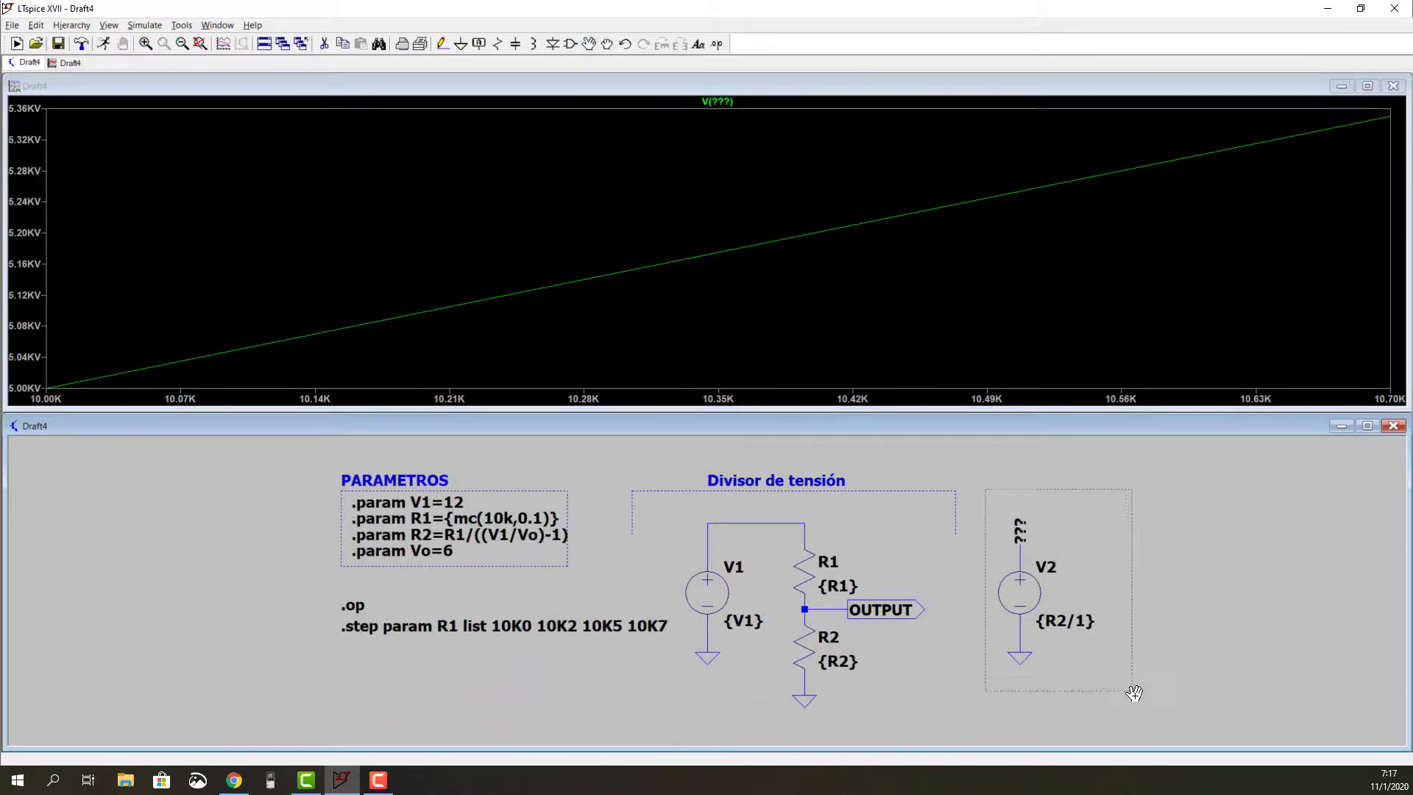
Step: Move the V2 source group farther from the divider circuit and draw a dotted open bracket above it
left_click_drag(1134, 693, 1135, 693)
left_click(1220, 693)
left_click(35, 25)
mouse_move(66, 373)
left_click(151, 374)
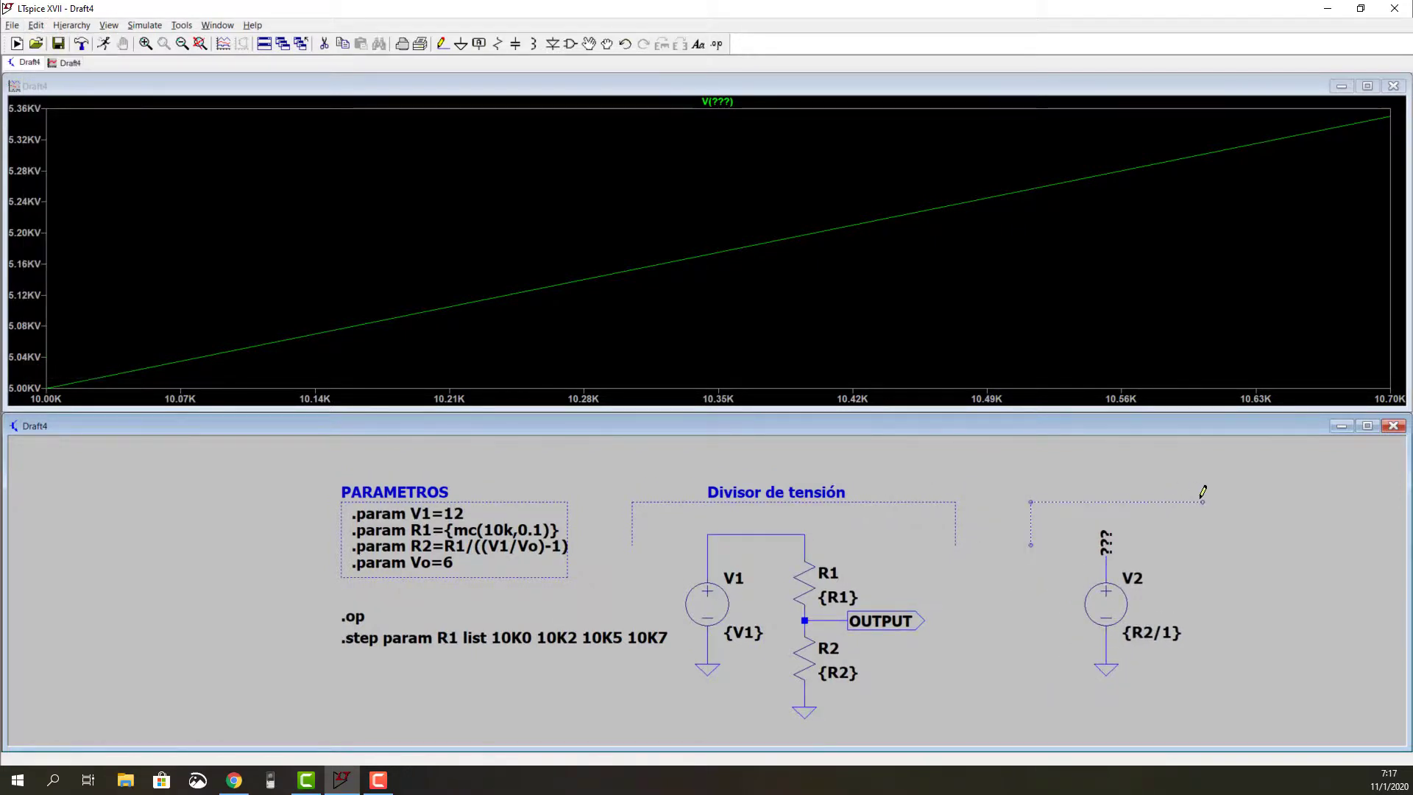
Step: Add the comment title "Incognitas" above the bracket over V2
left_click(35, 25)
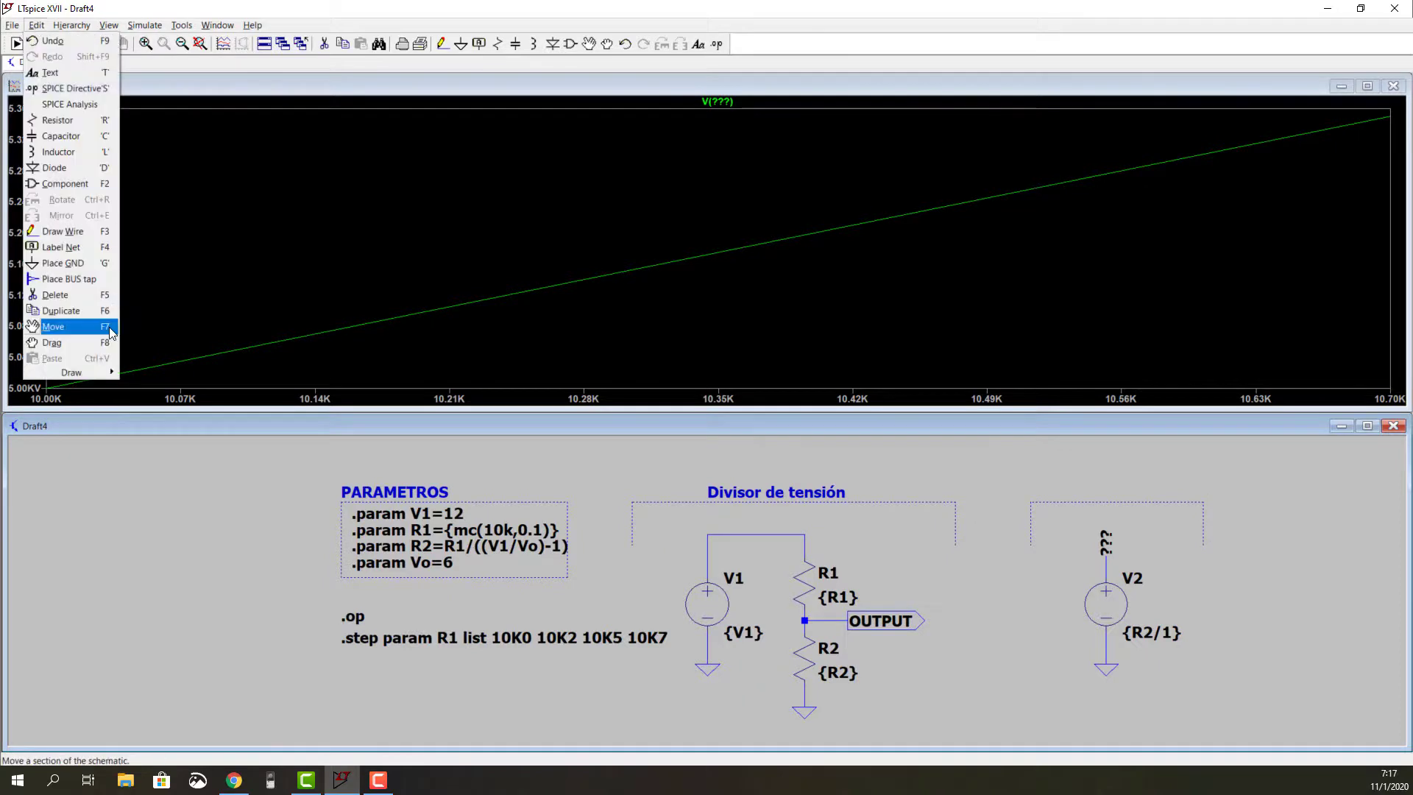
key("t")
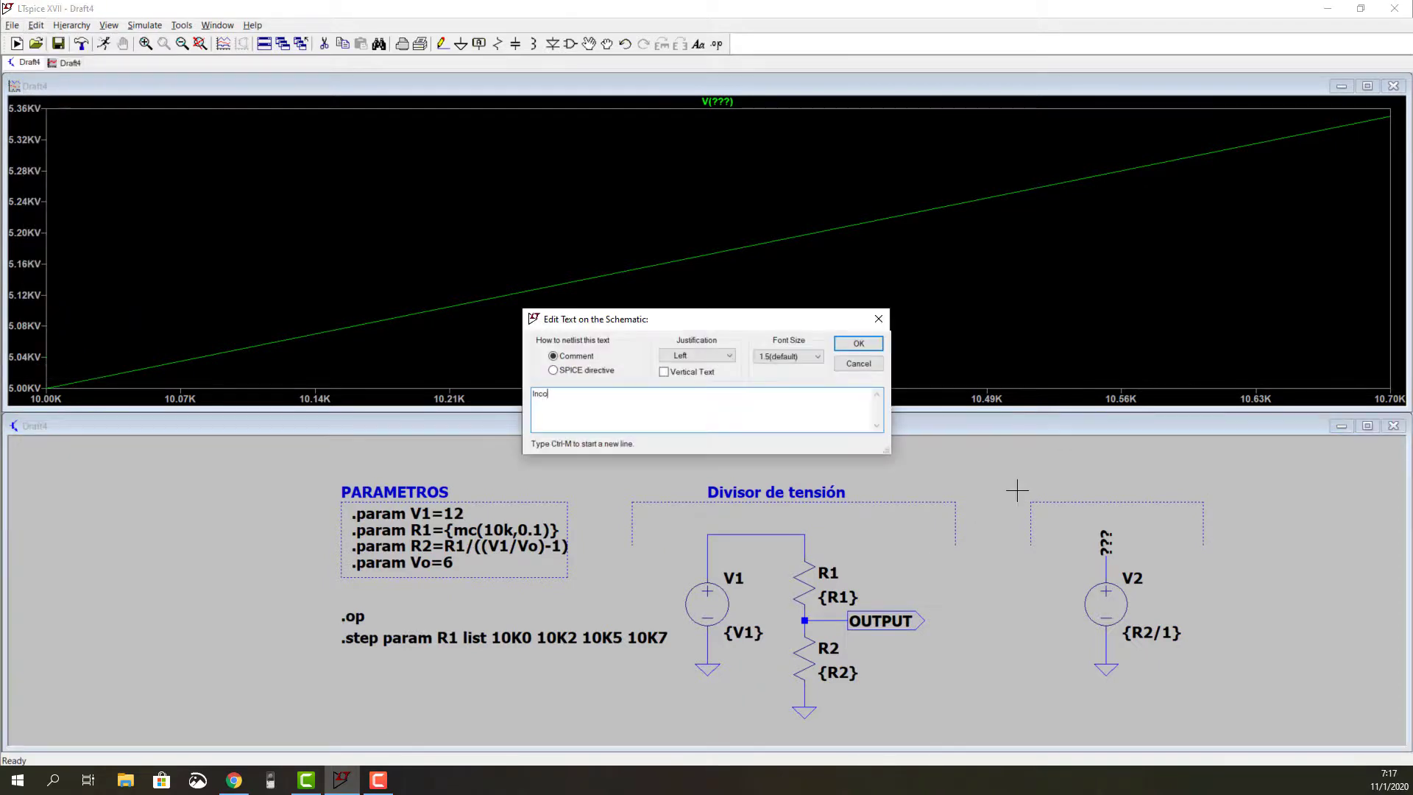
type("Incognitas")
key("Return")
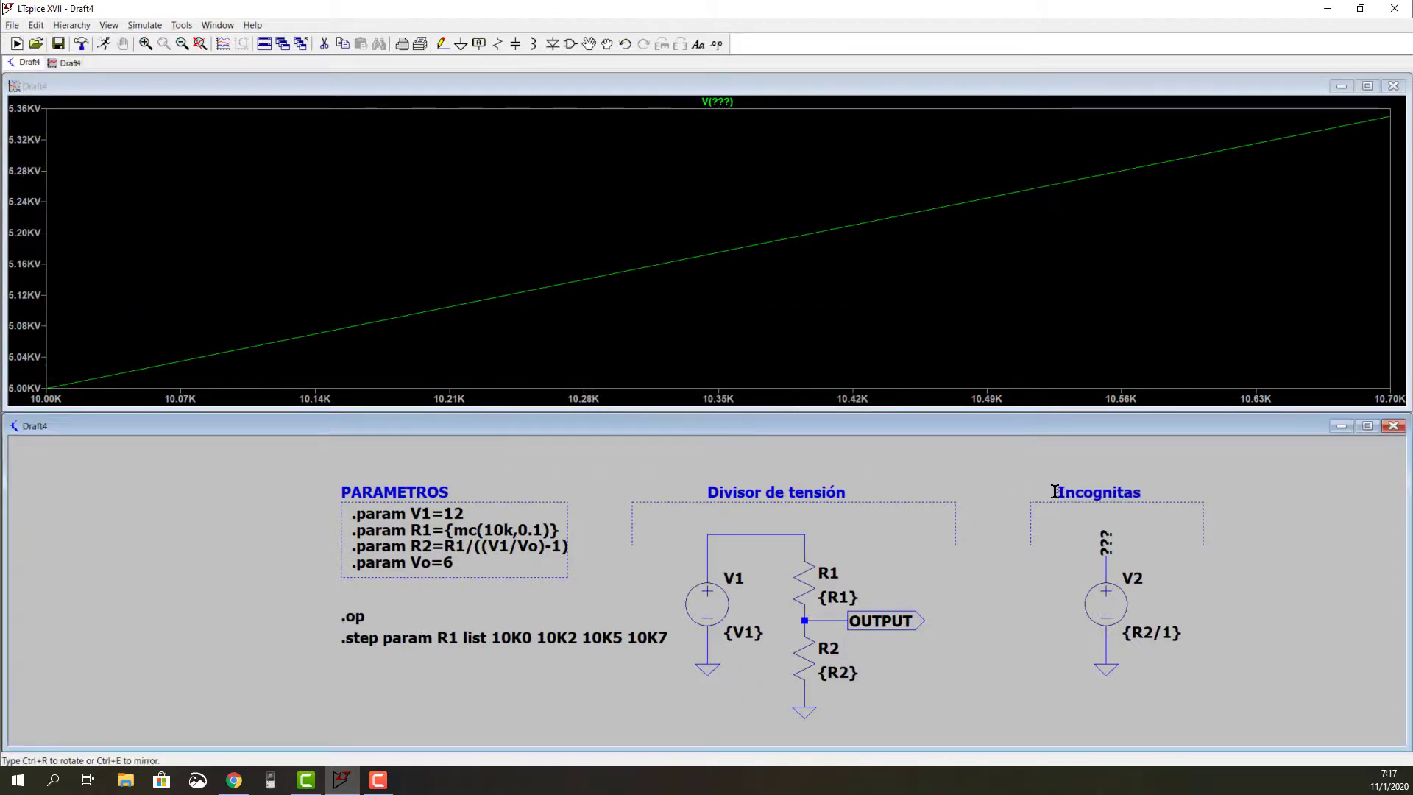
Step: Shift the divider circuit with its bracket and title slightly toward V2, away from the parameter block
left_click(589, 43)
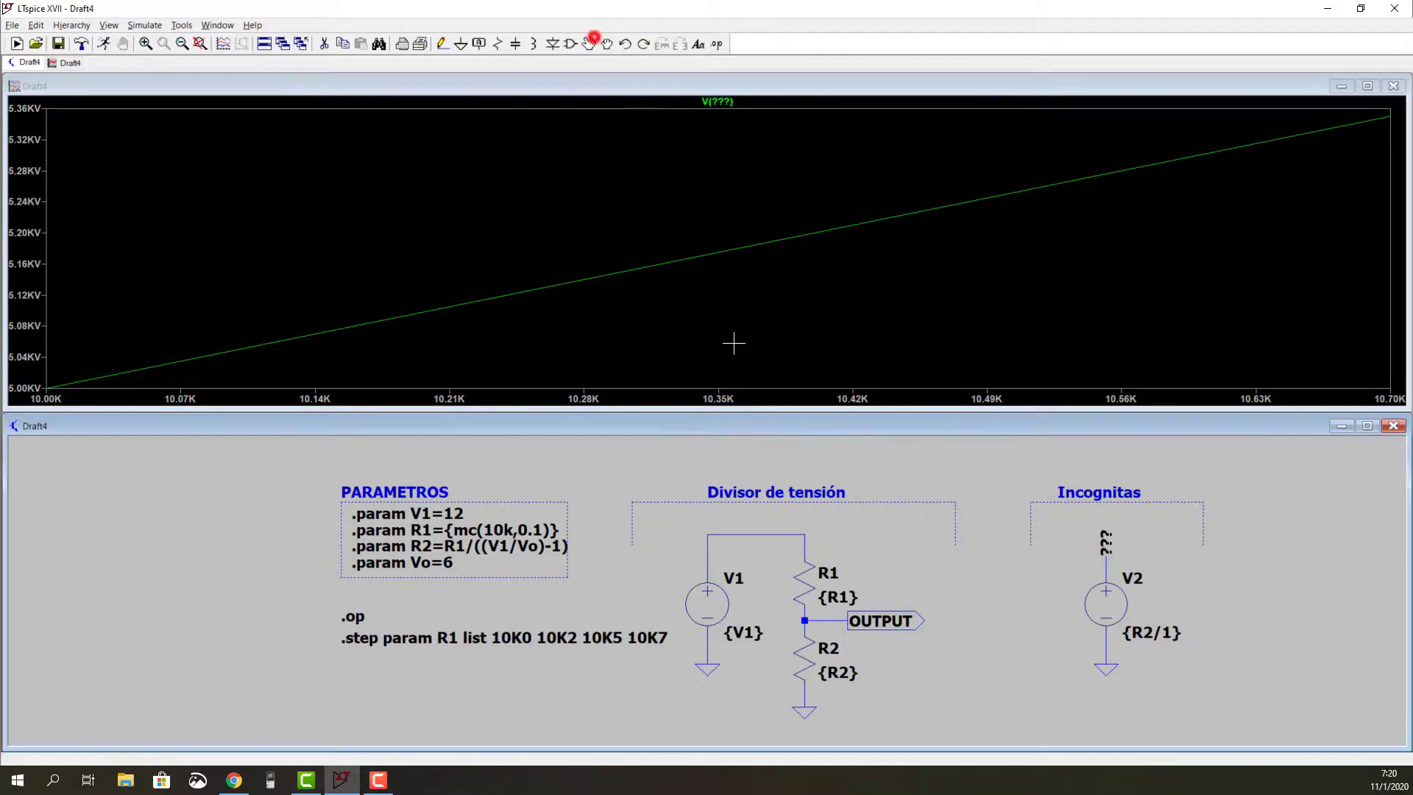
left_click(991, 473)
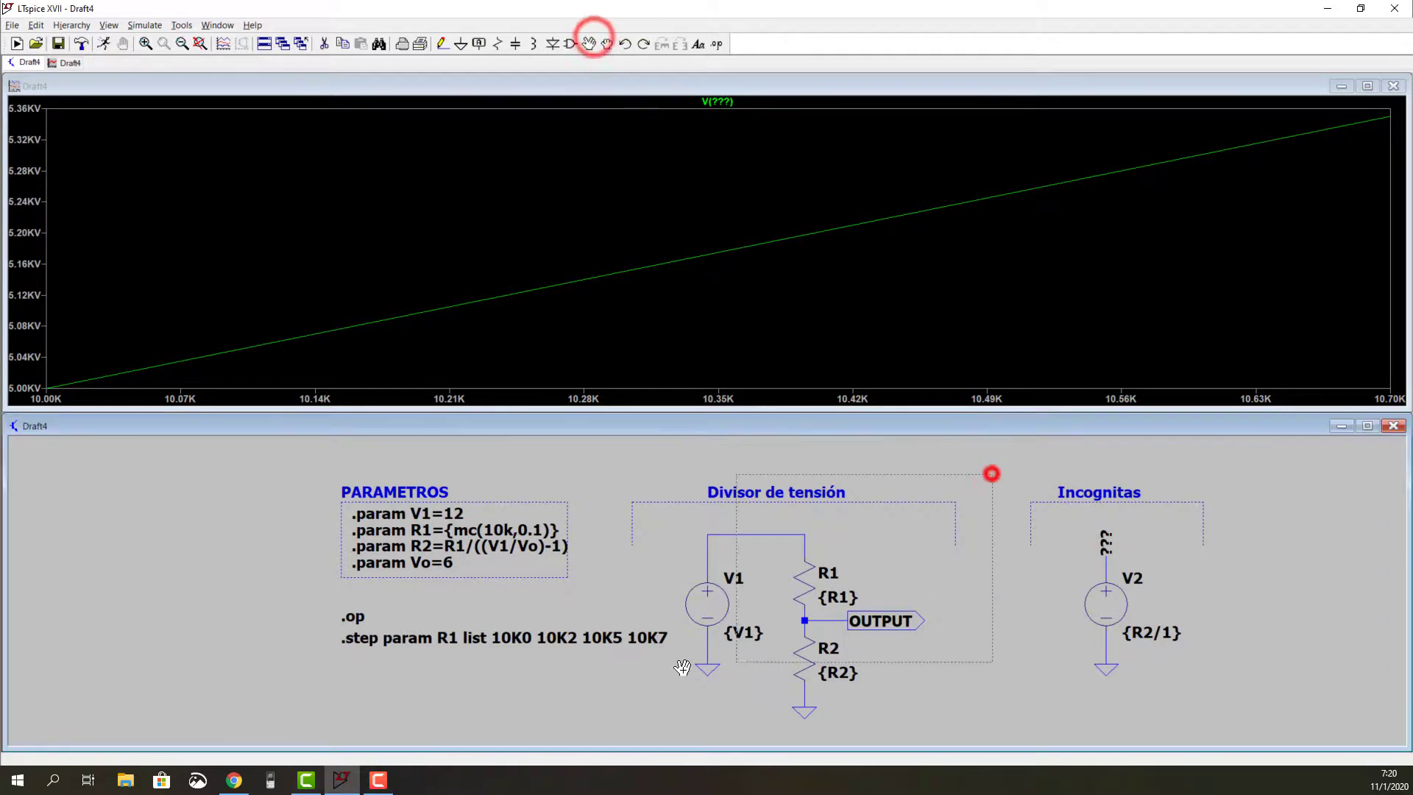
left_click(832, 602)
Step: Set the schematic background colour to white (255, 255, 255) in the colour palette and accept the change
left_click(182, 25)
left_click(195, 86)
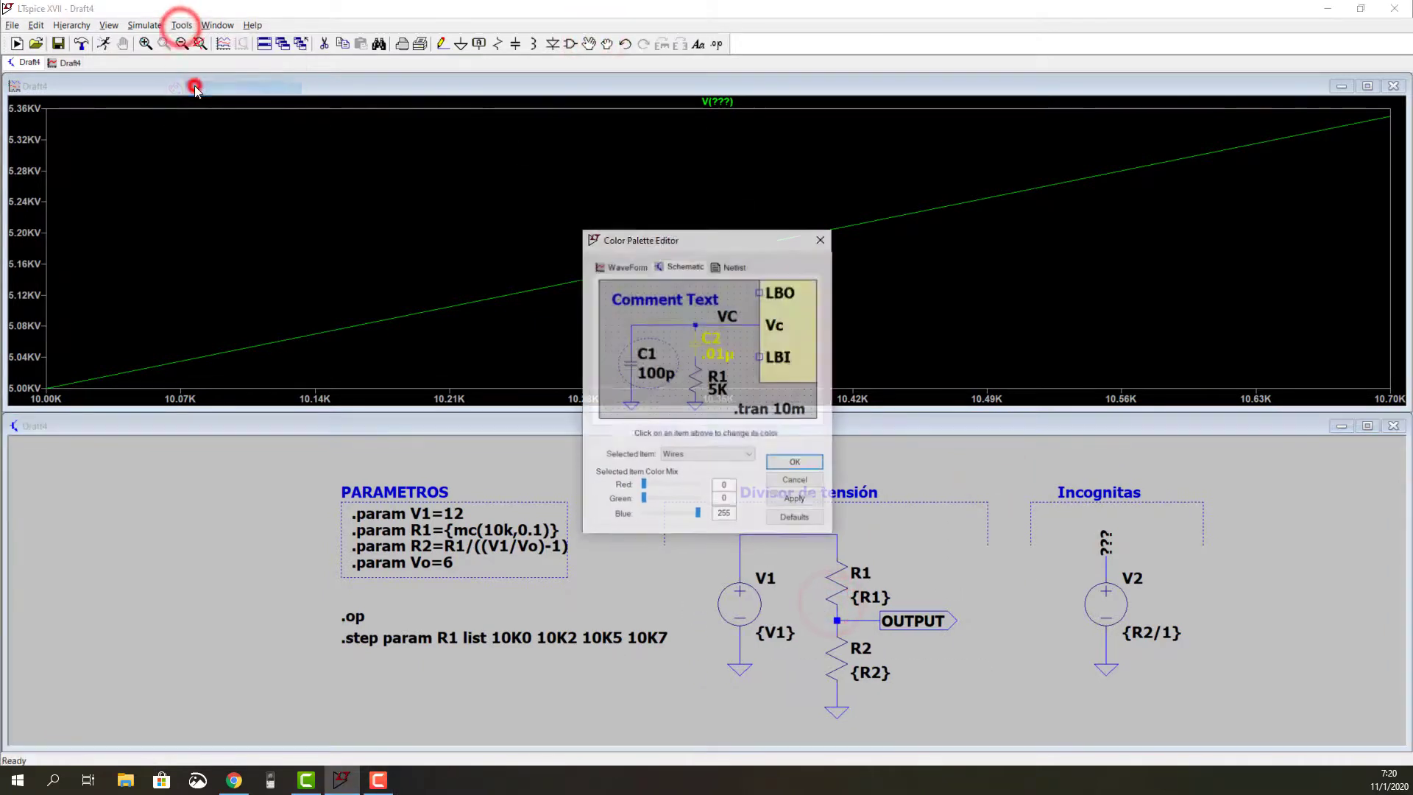
left_click(749, 453)
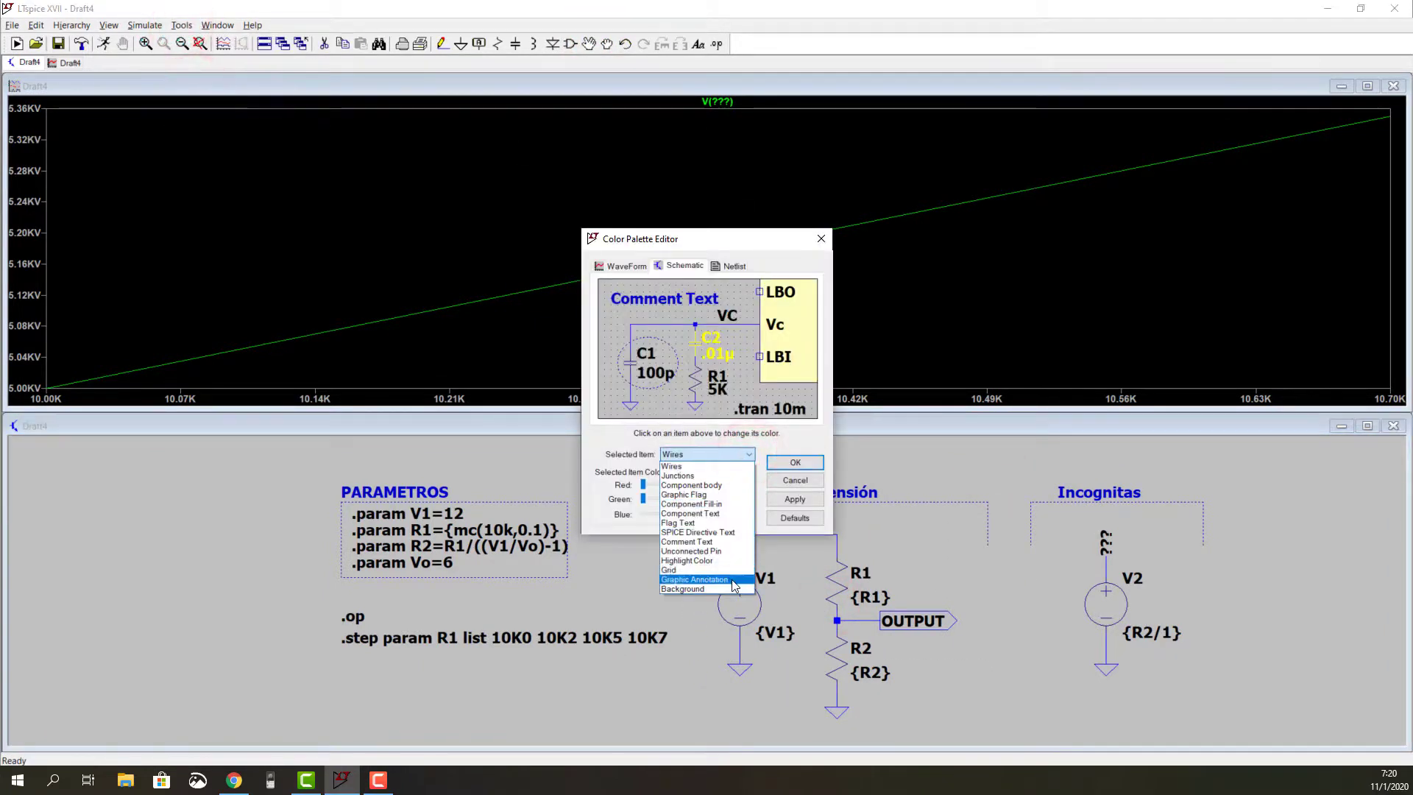
left_click(731, 586)
left_click_drag(683, 484, 697, 512)
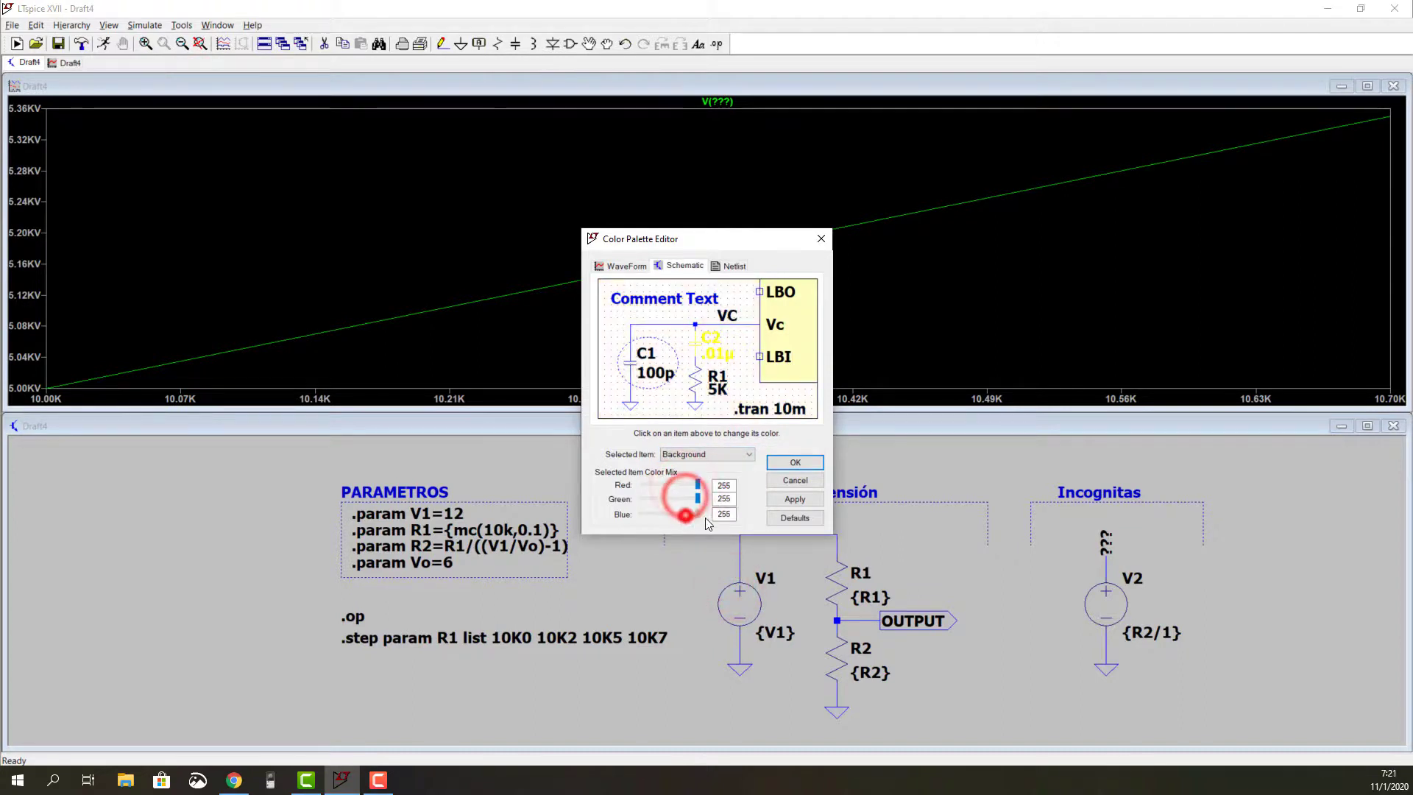
left_click(795, 499)
left_click(696, 454)
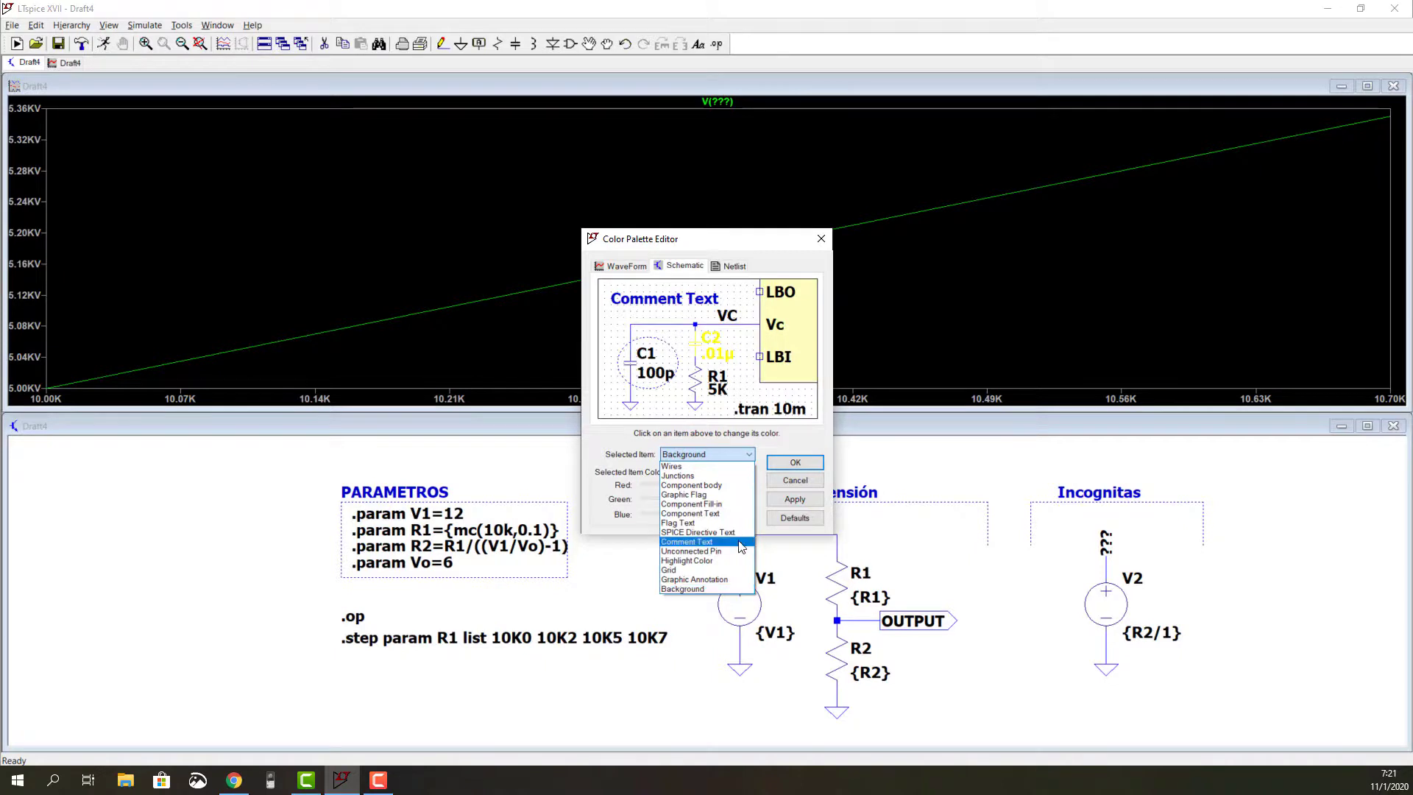
left_click(785, 462)
left_click(789, 462)
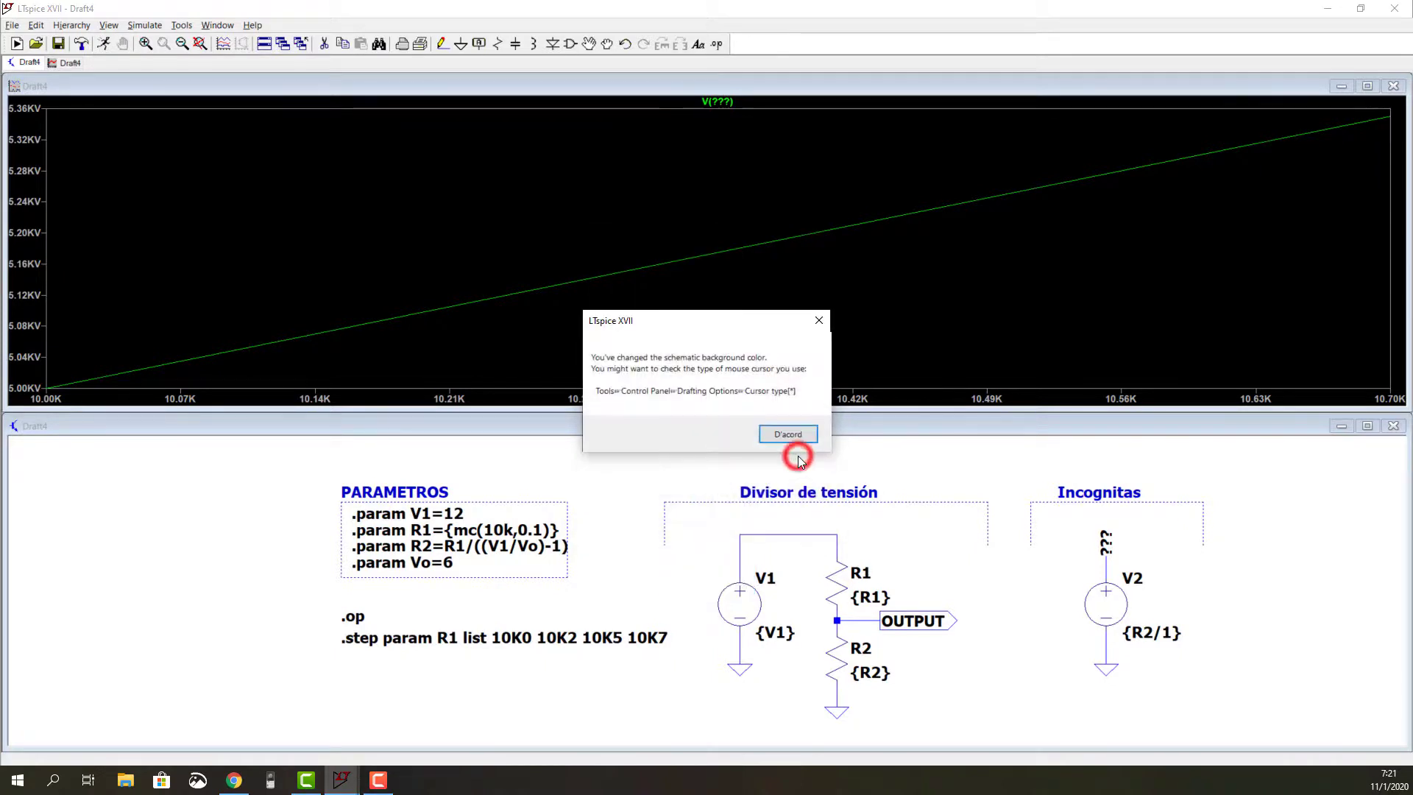
left_click(800, 433)
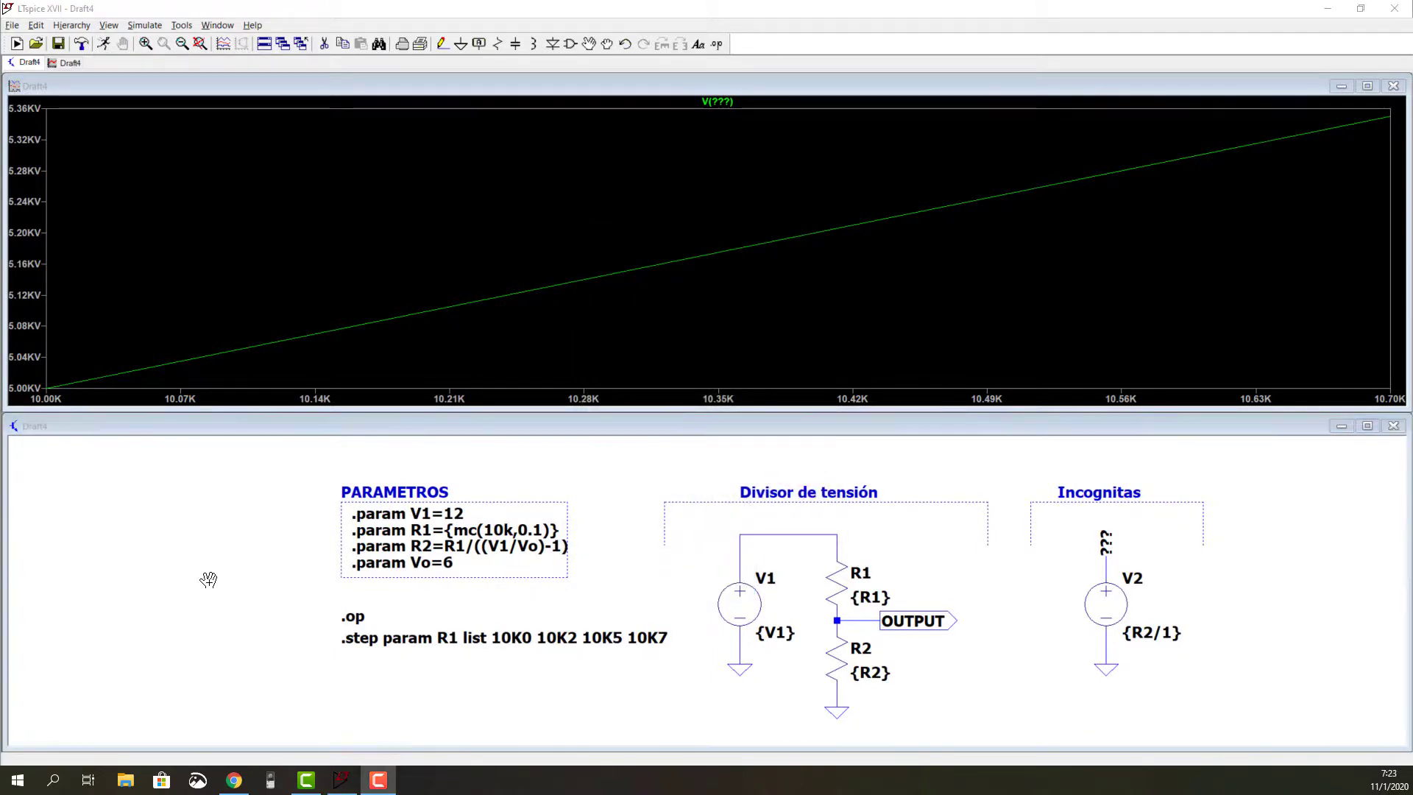
Step: Set the waveform background colour to white (255, 255, 255) and apply it
left_click(182, 25)
left_click(196, 85)
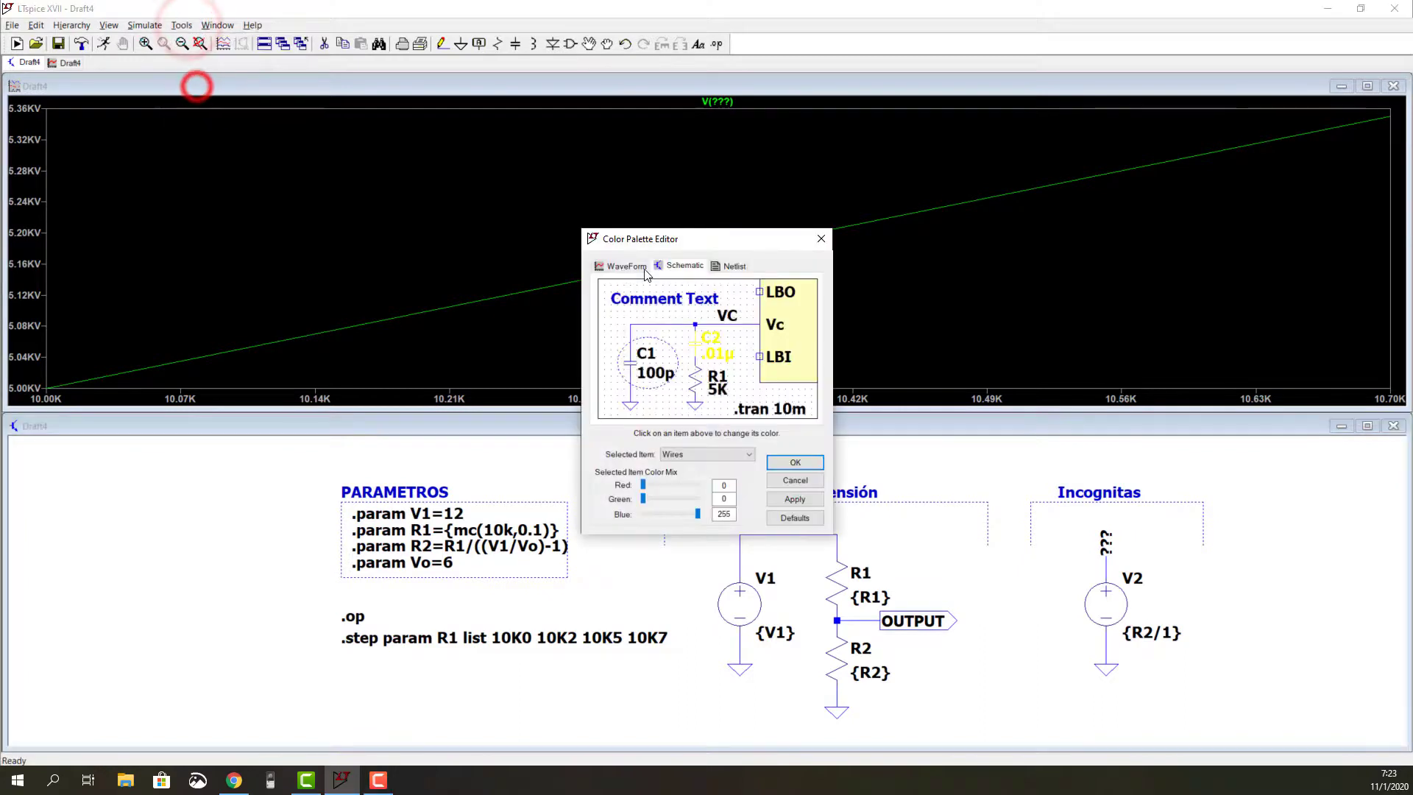
left_click(710, 454)
left_click(694, 599)
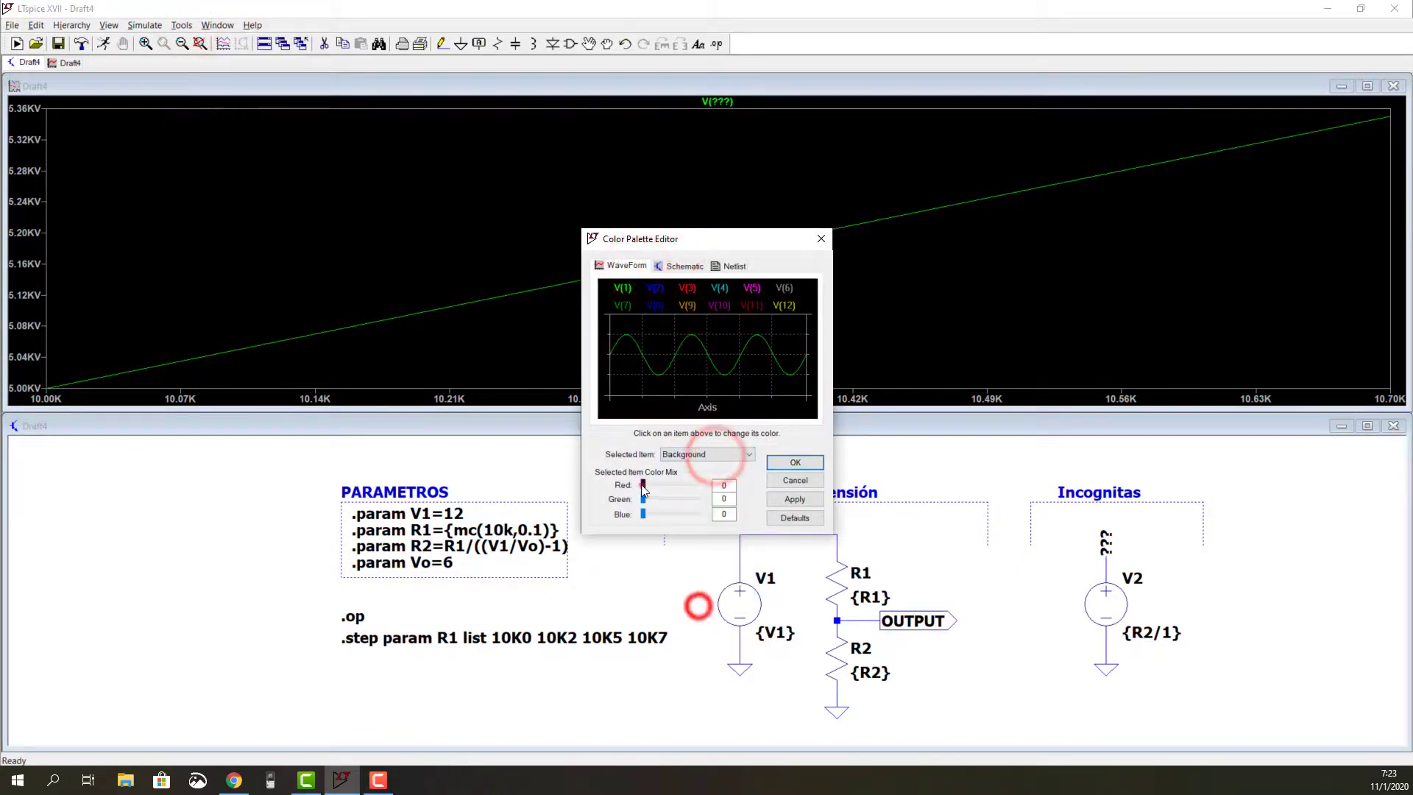
left_click_drag(642, 484, 699, 499)
left_click_drag(643, 514, 698, 514)
left_click(795, 499)
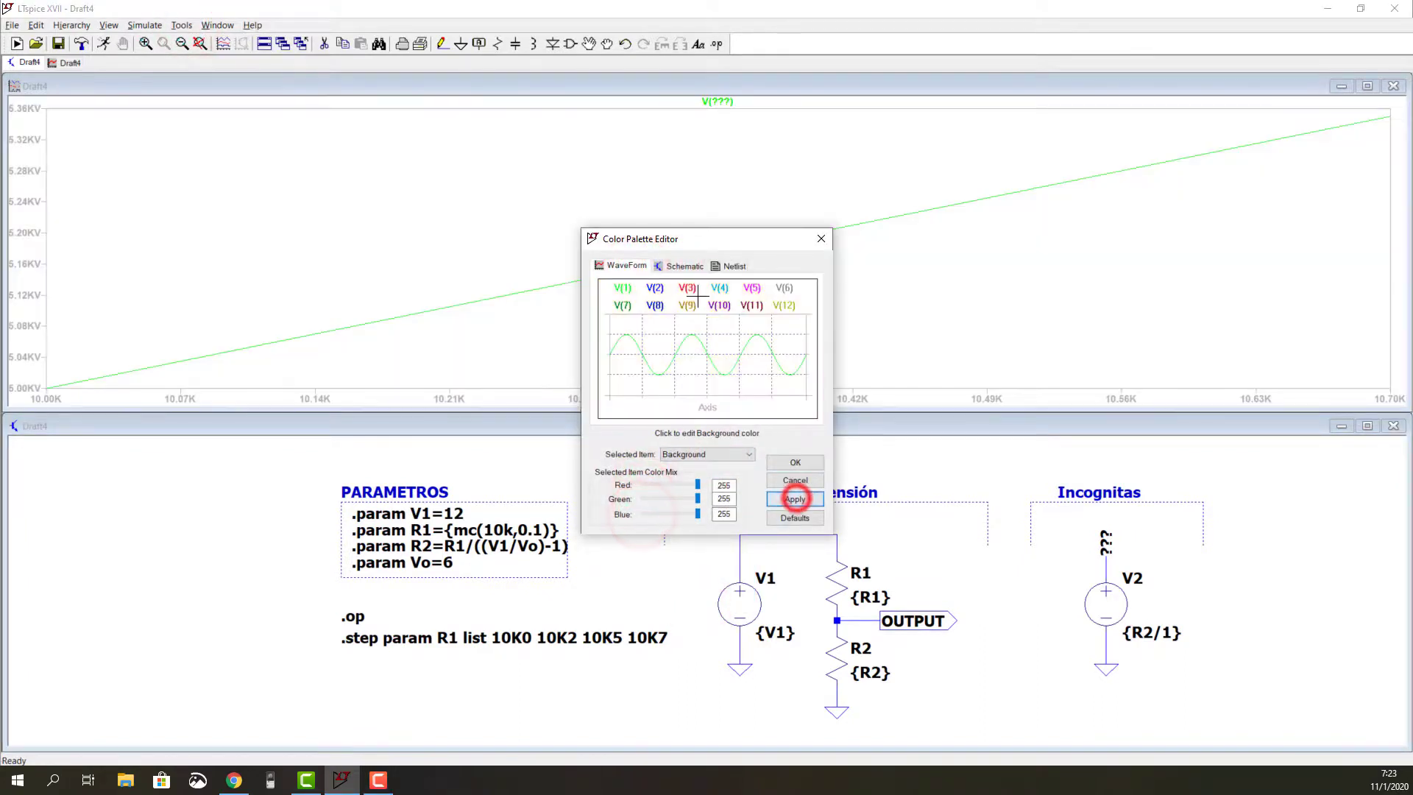
Step: Set the waveform grid colour to black (0, 0, 0) and apply it
left_click(703, 454)
left_click(699, 604)
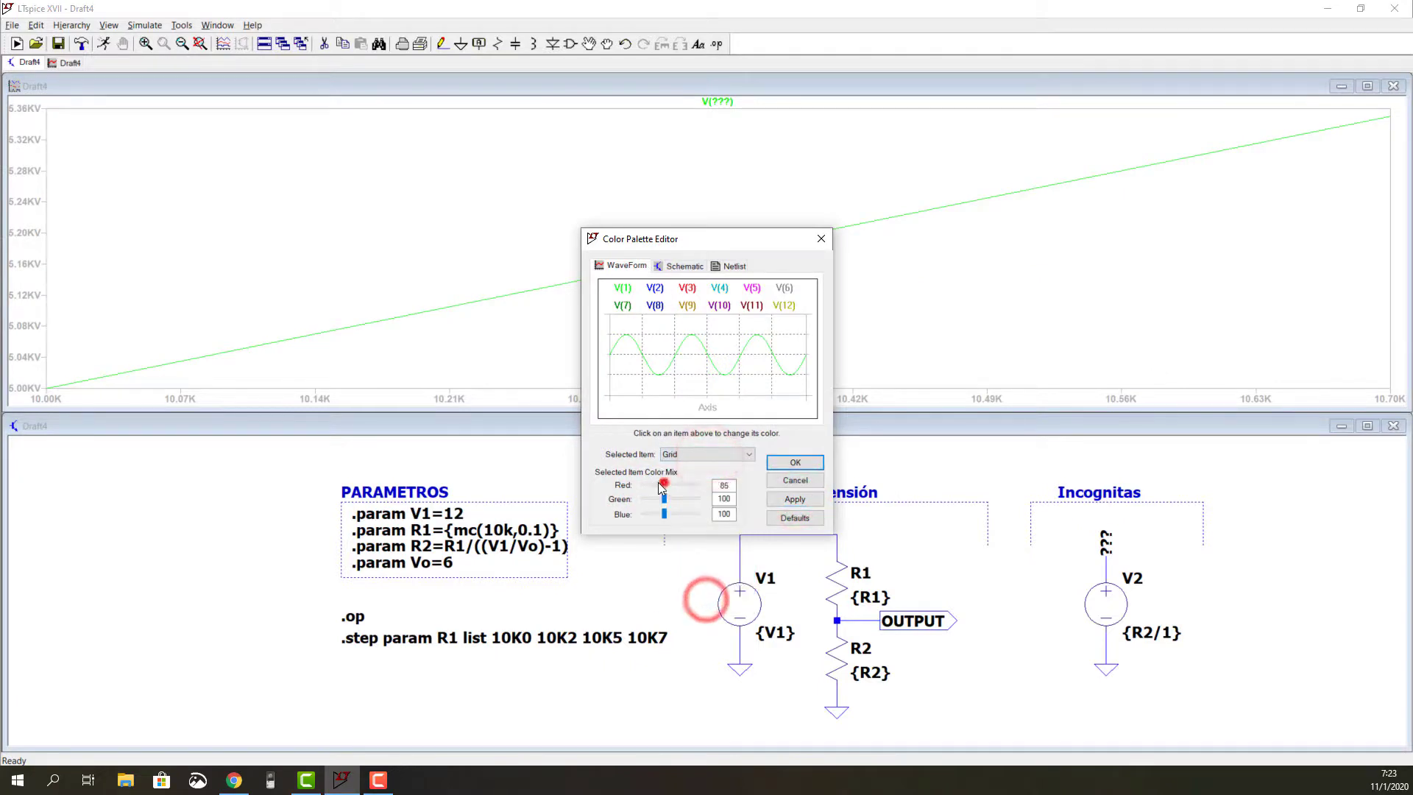
mouse_move(662, 499)
left_mouse_down()
mouse_move(641, 499)
mouse_move(641, 514)
left_mouse_up()
left_click(794, 499)
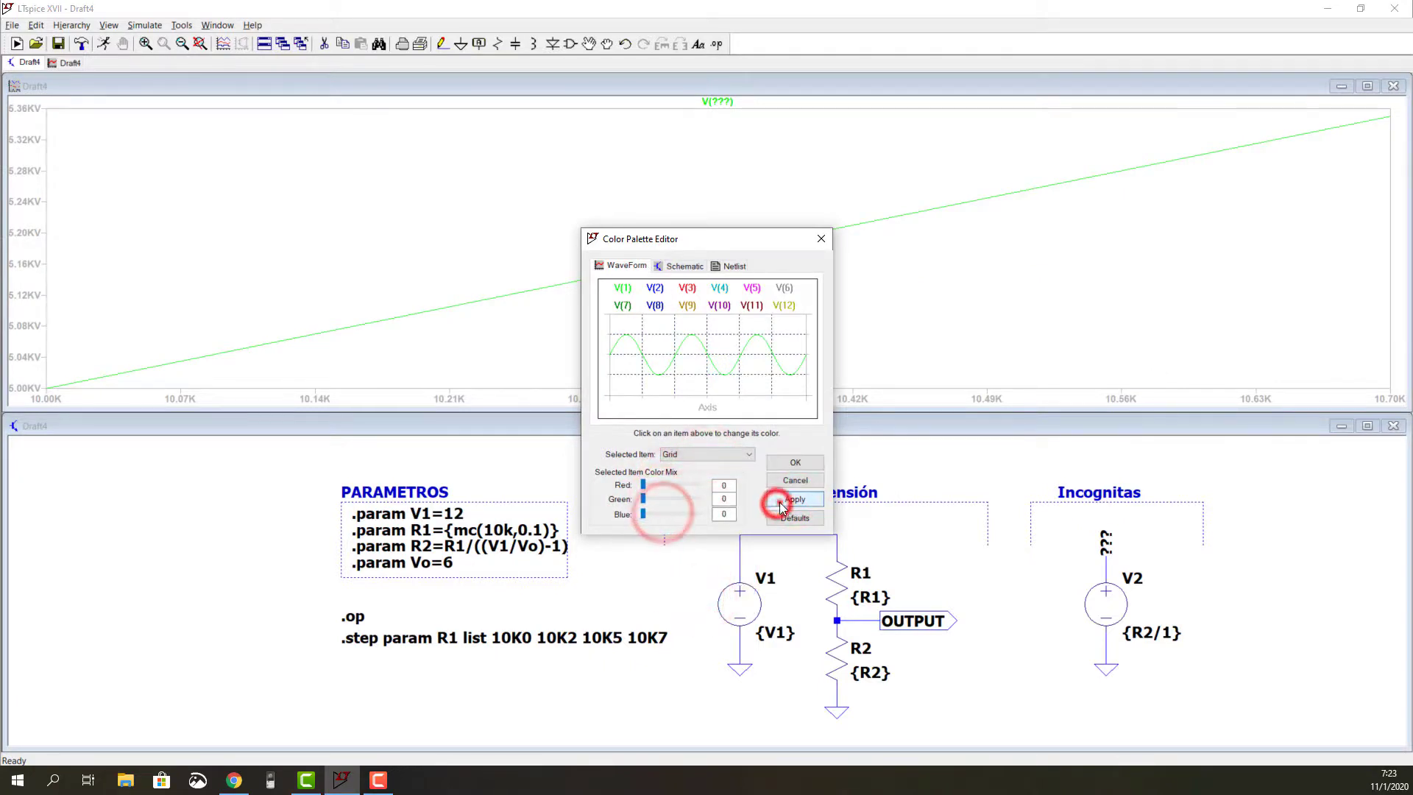
Step: Set the waveform axis colour to black (0, 0, 0) and apply it
left_click(712, 454)
left_click(681, 577)
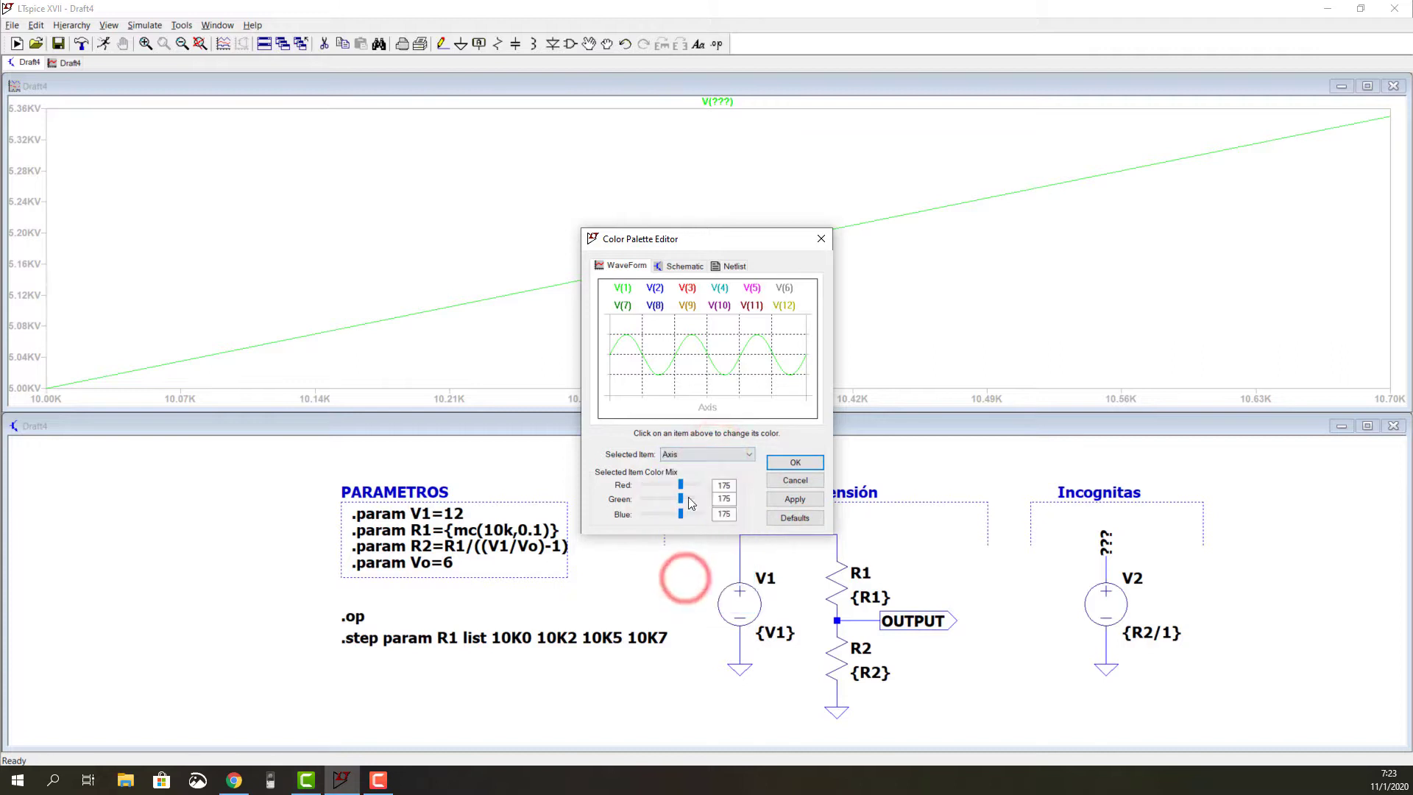
left_click_drag(680, 499, 642, 514)
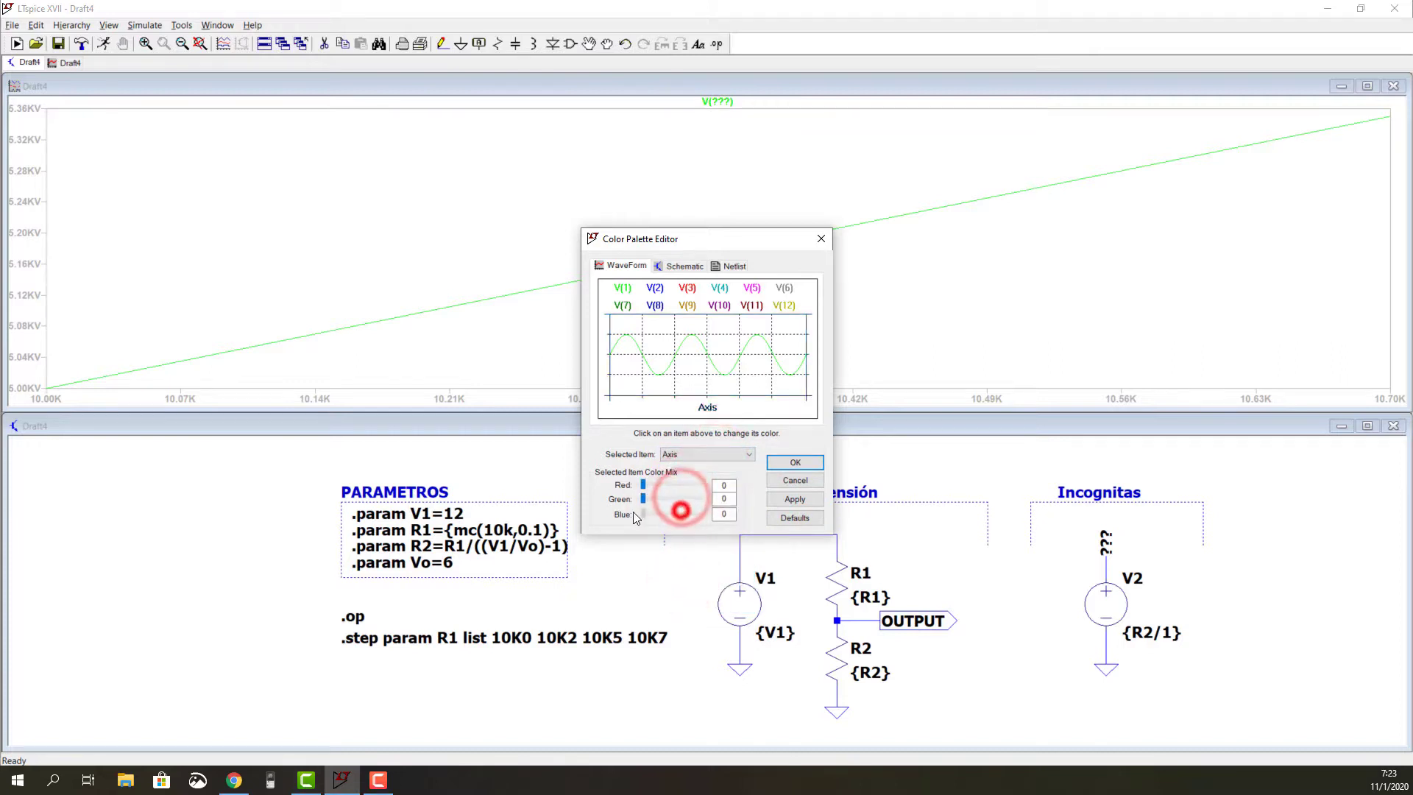
left_click(779, 500)
Step: Check the waveform grid colour in the palette, then accept the colour changes and dismiss the notice
left_click(717, 454)
left_click(699, 593)
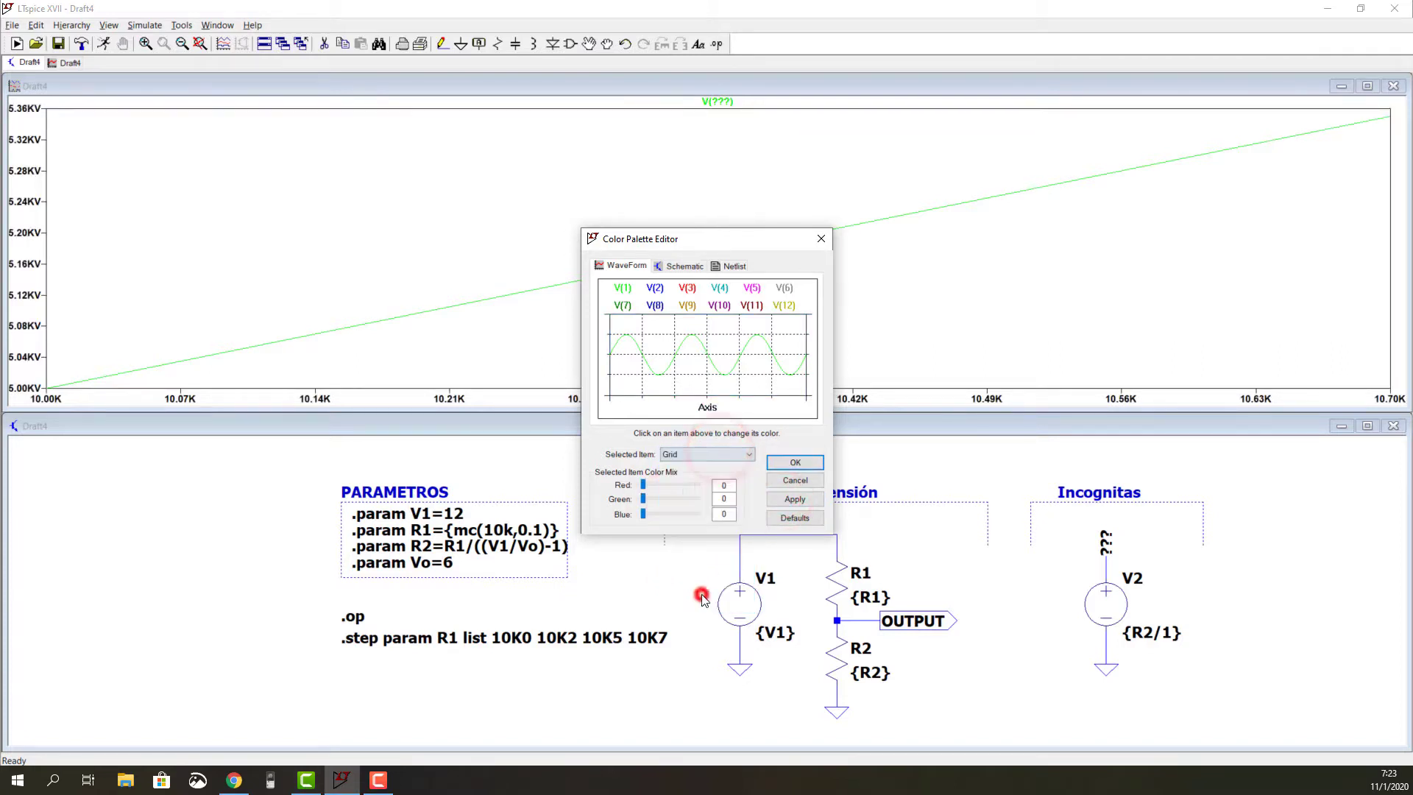
left_click(793, 462)
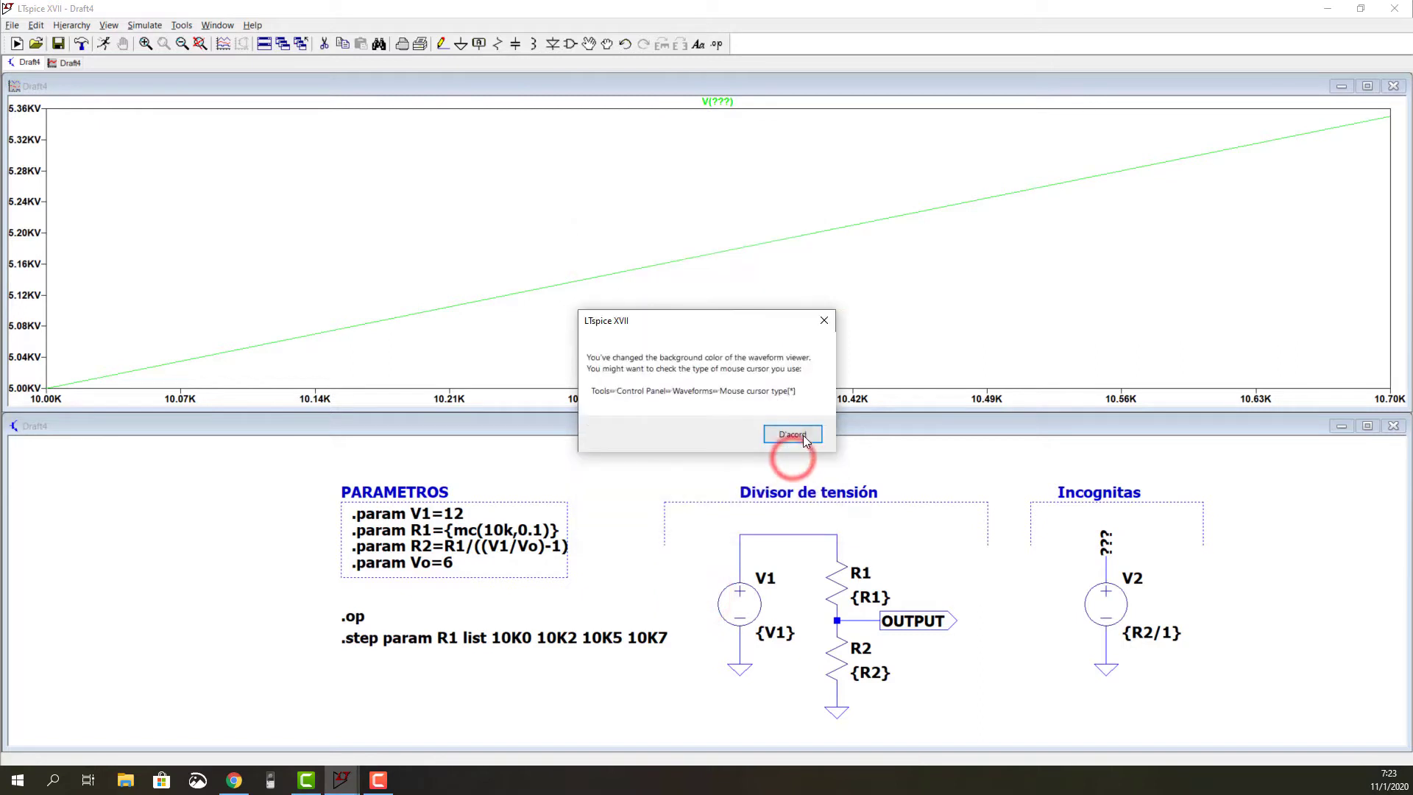
left_click(798, 434)
Step: Turn on the grid and the text anchor marks in the schematic
left_click(109, 24)
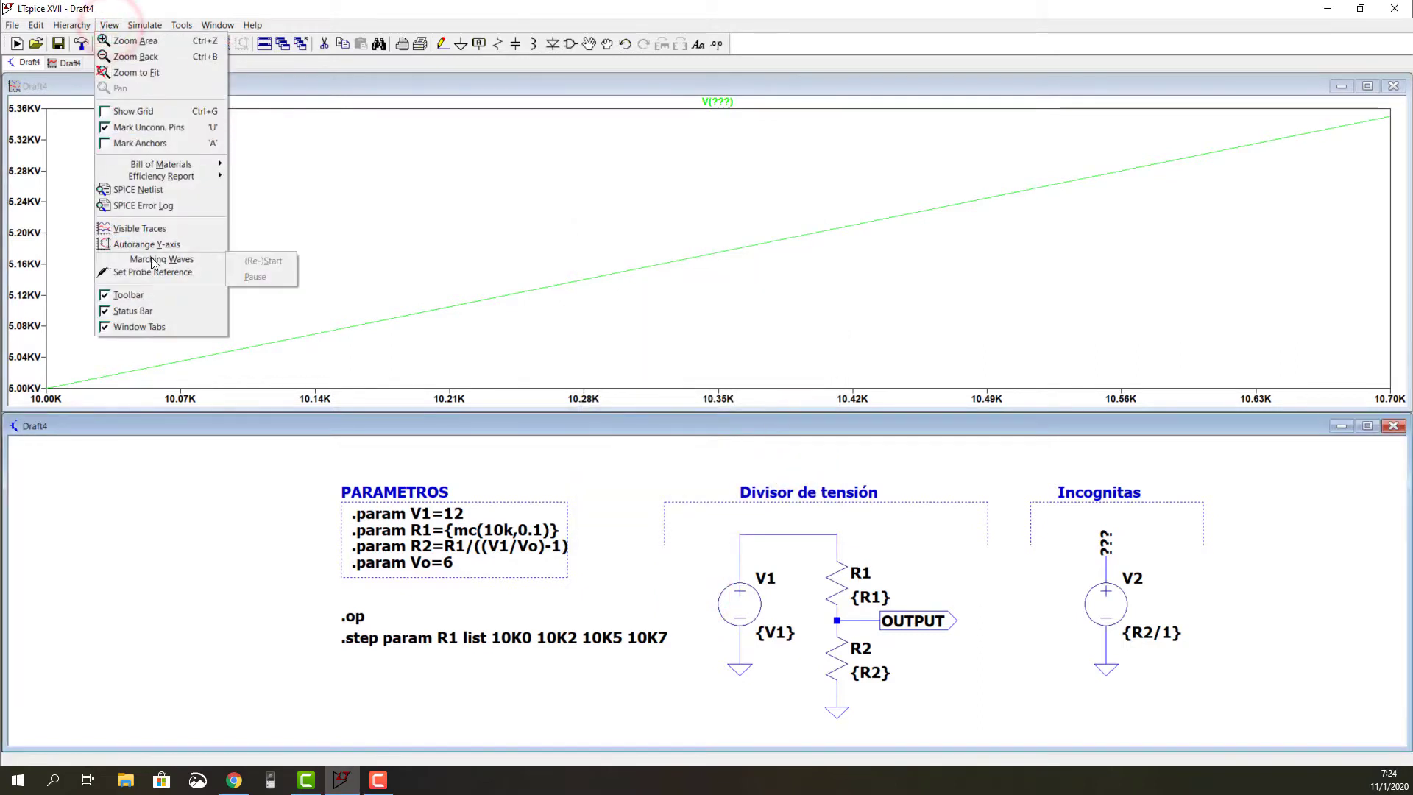
left_click(104, 110)
left_click(77, 26)
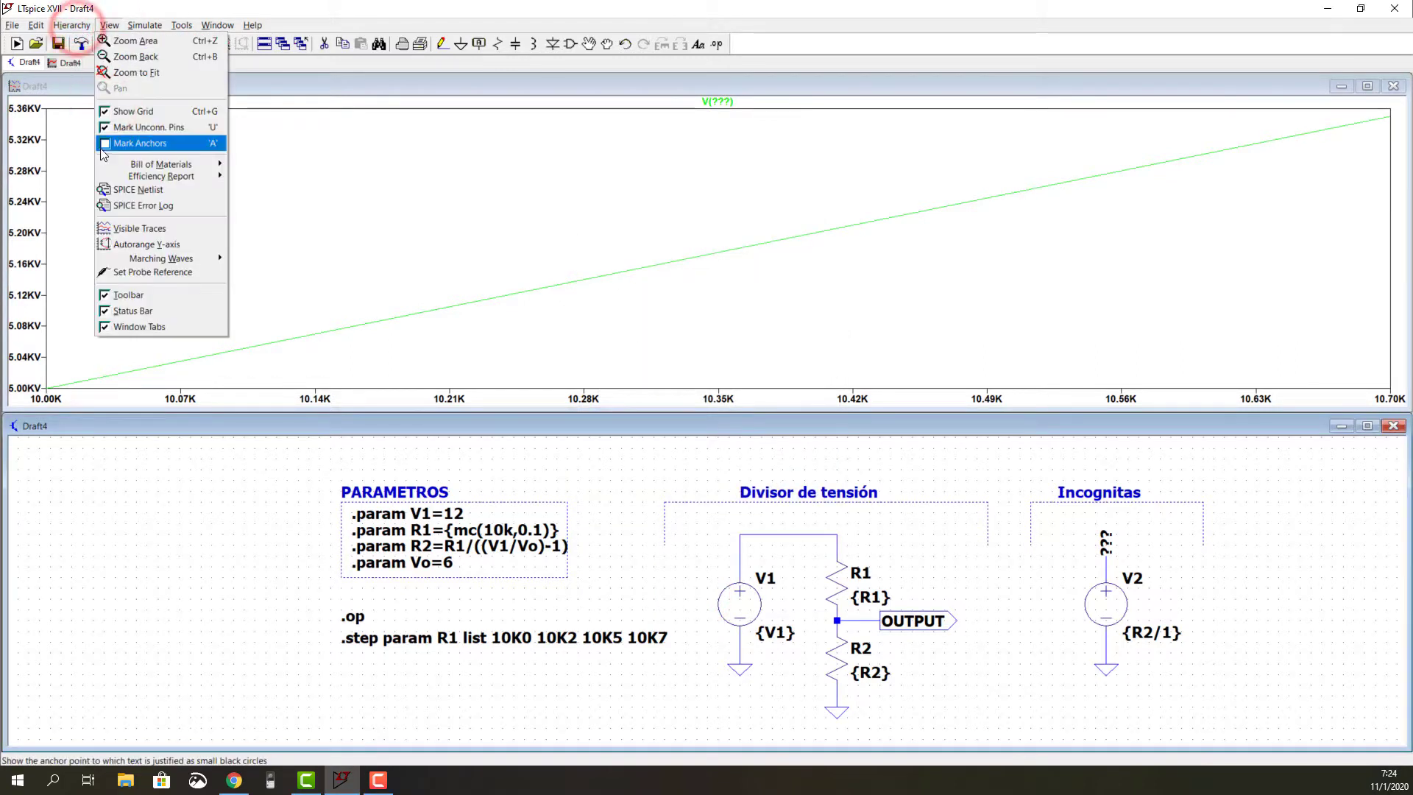
left_click(109, 142)
Step: Turn on the grid in the waveform plot of V(???)
left_click(156, 180)
left_click(81, 25)
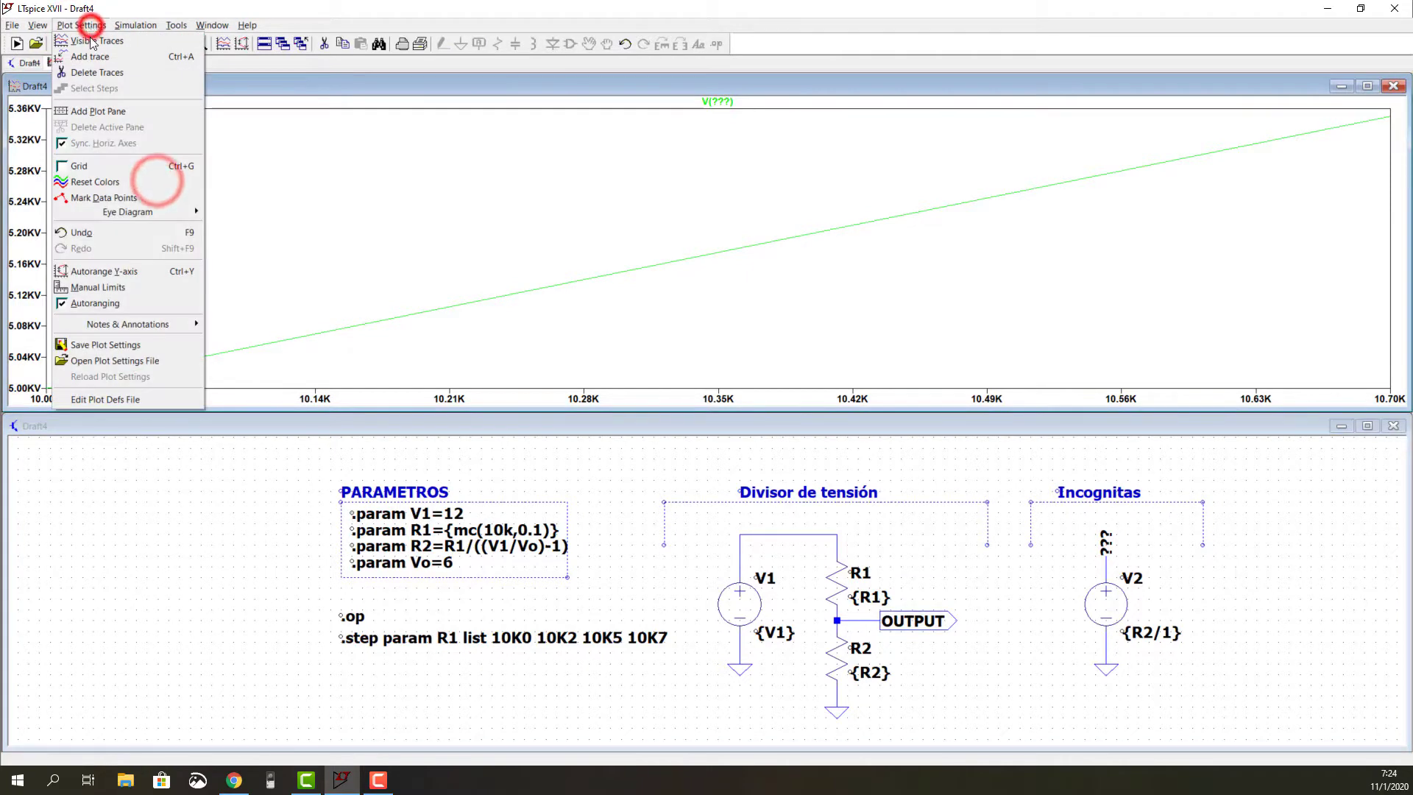
left_click(63, 166)
Step: Turn off the grid and the text anchor marks in the schematic
left_click(121, 491)
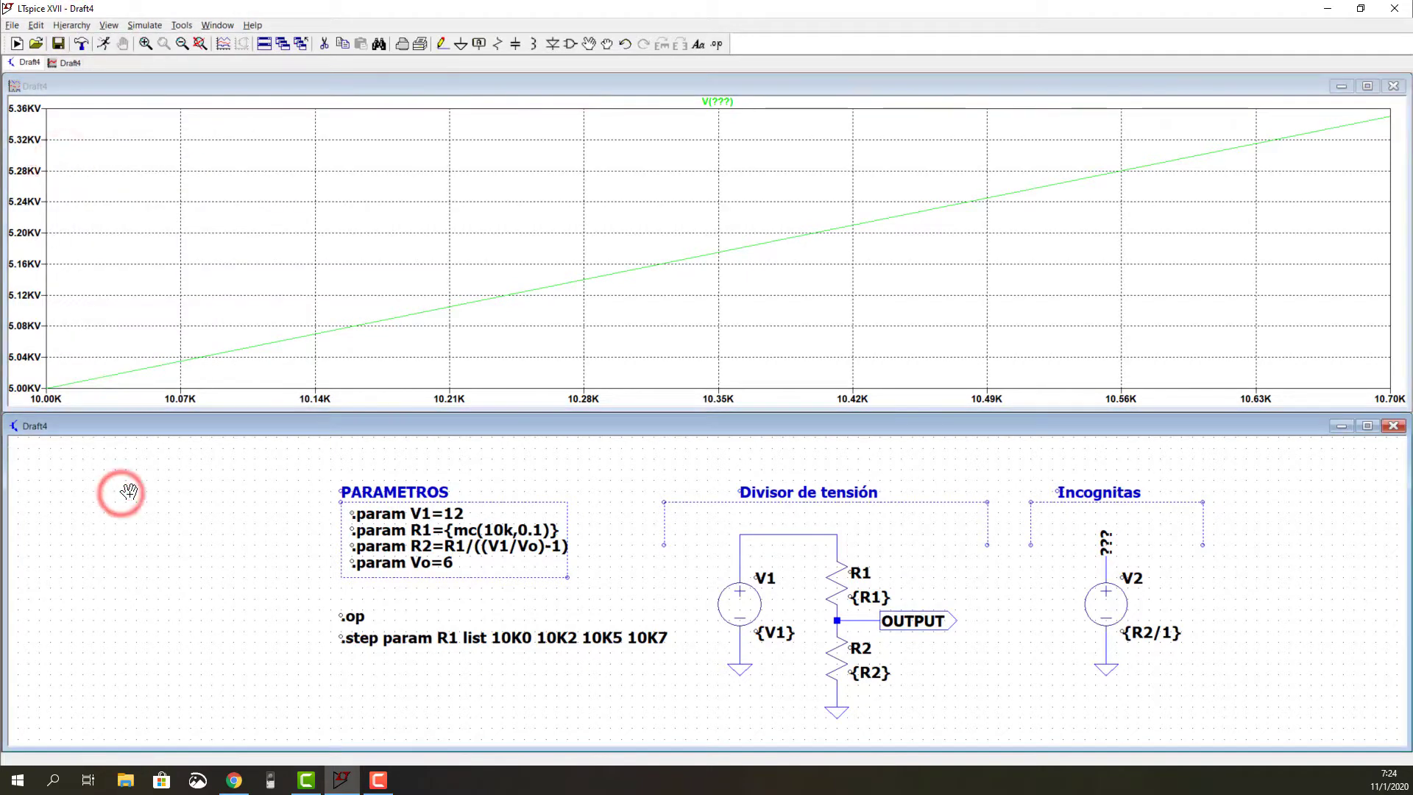
left_click(36, 25)
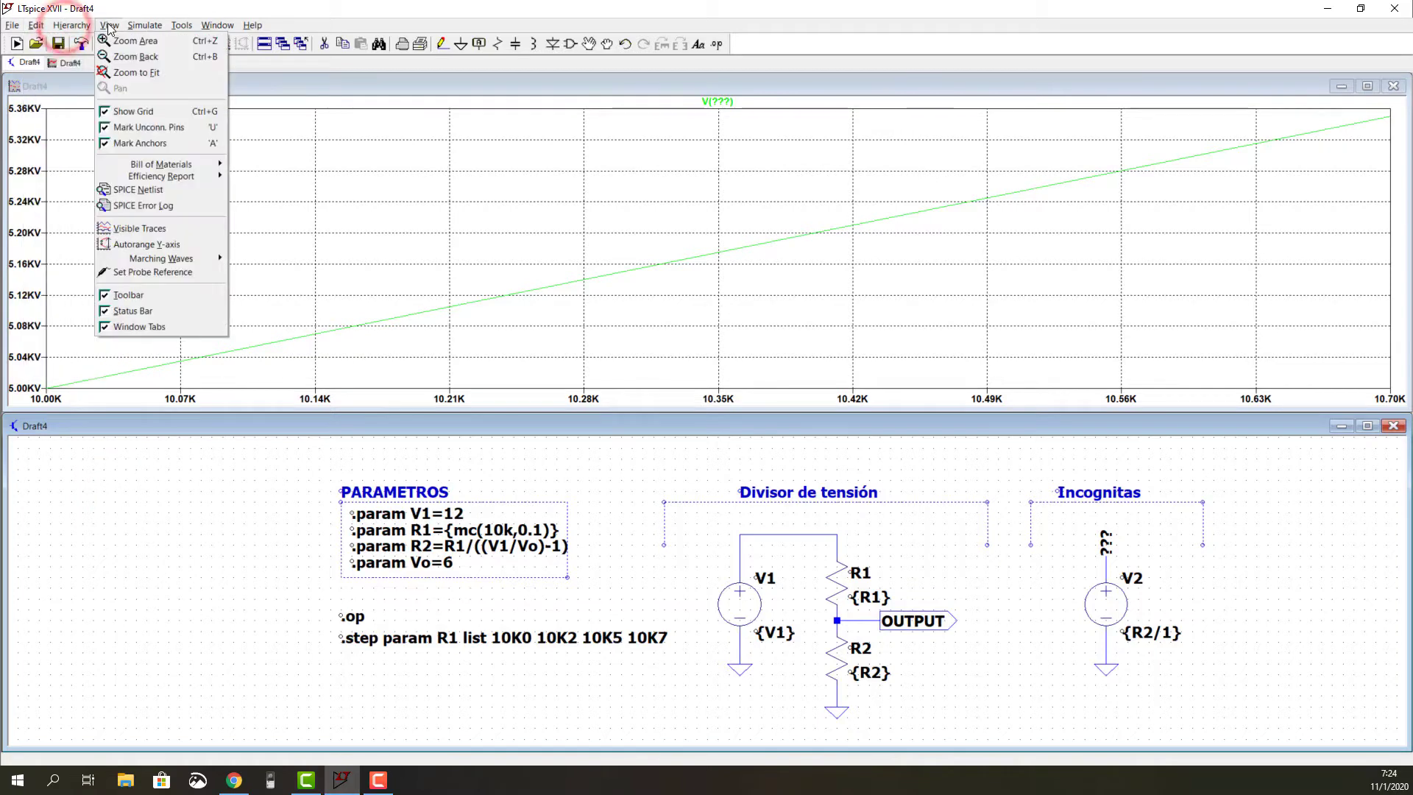
left_click(105, 106)
left_click(108, 25)
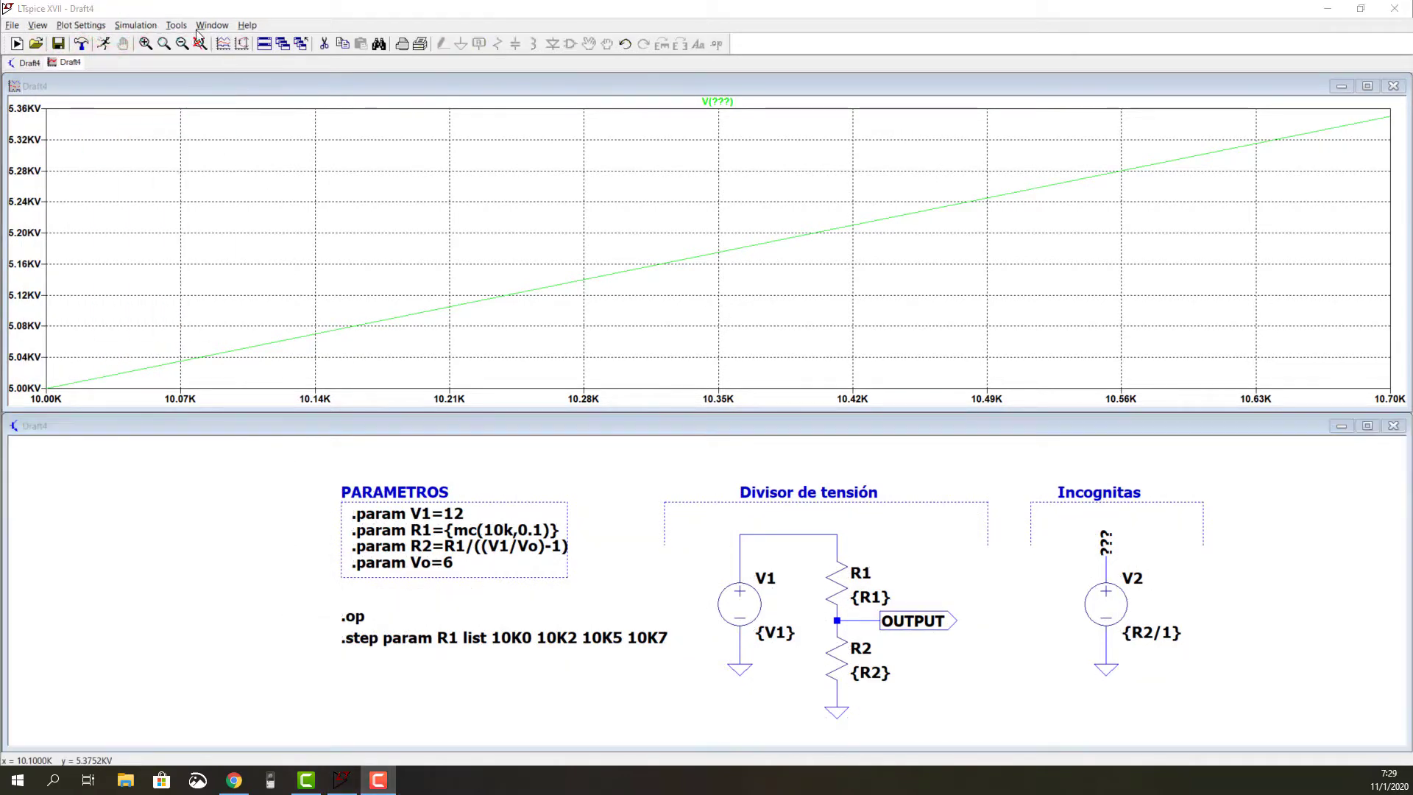
Step: Set the waveform data trace width to 4 in the Control Panel and accept the change
left_click(177, 25)
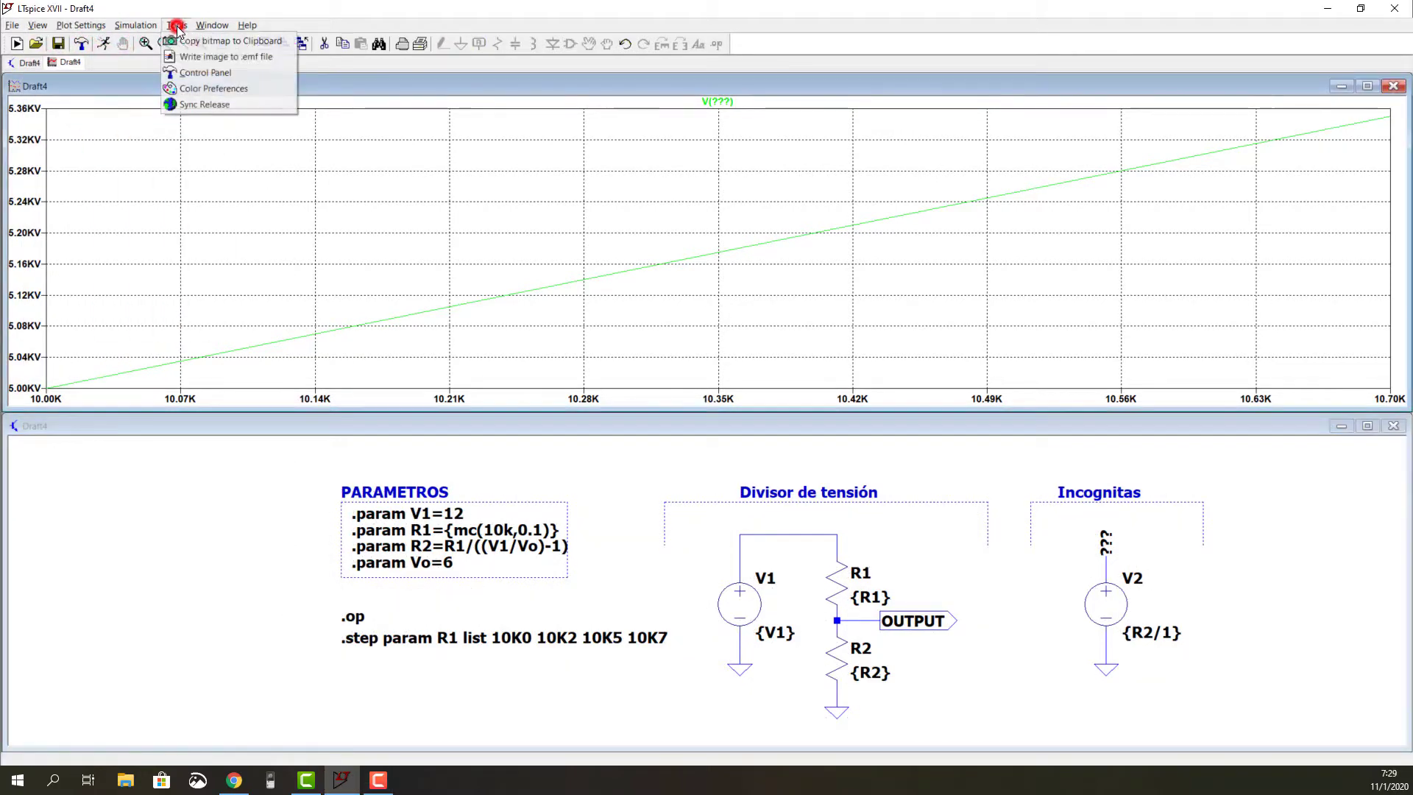
left_click(186, 72)
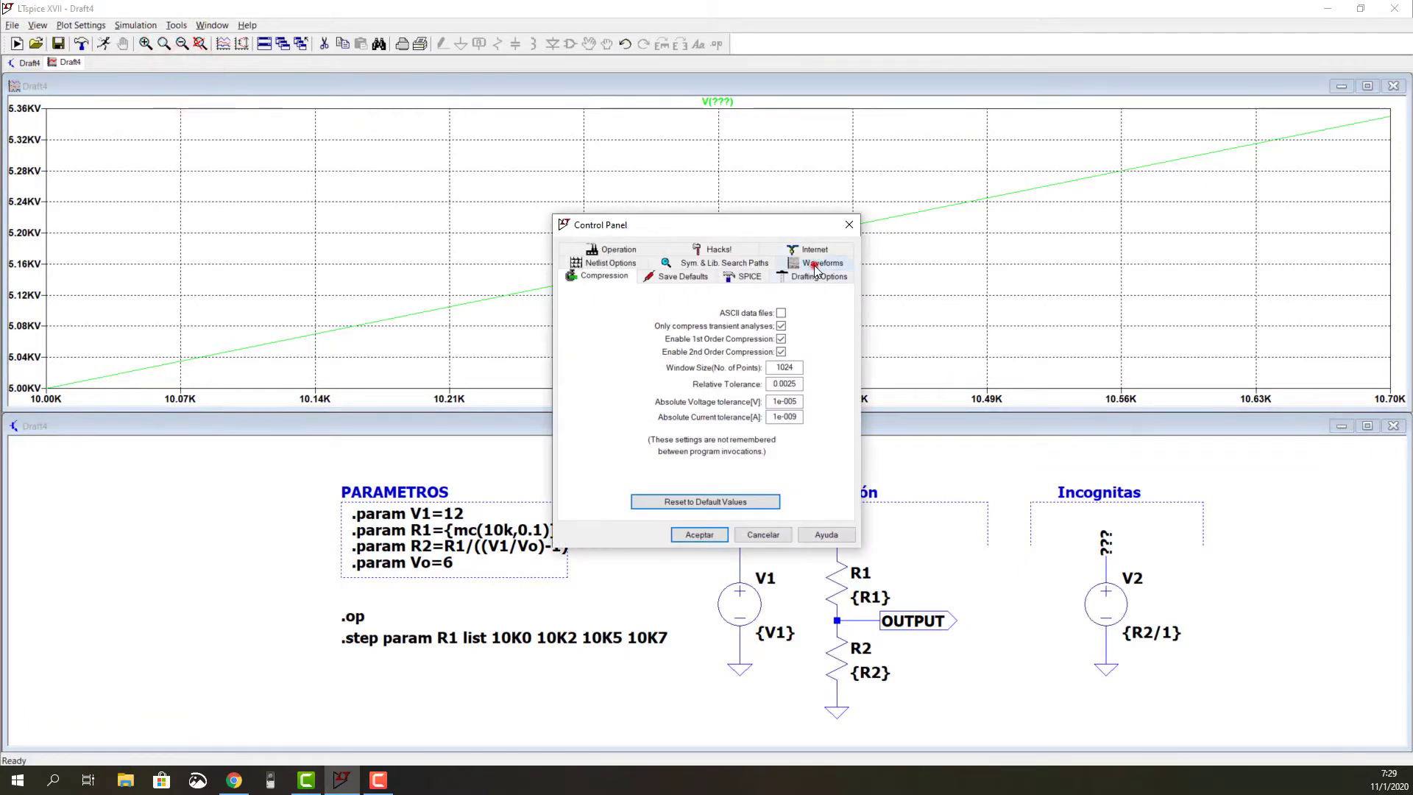
left_click(814, 270)
left_click(797, 296)
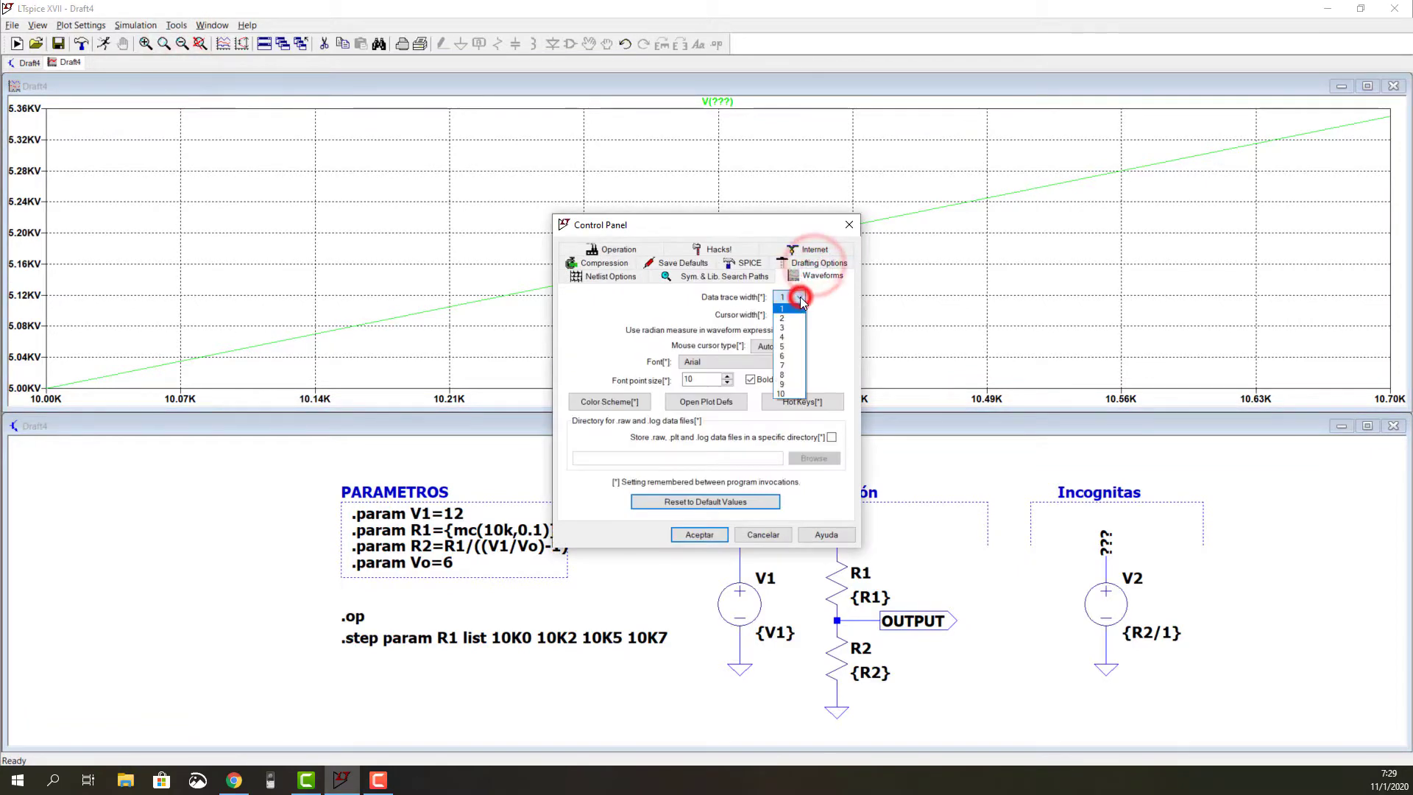
left_click(784, 337)
left_click(699, 534)
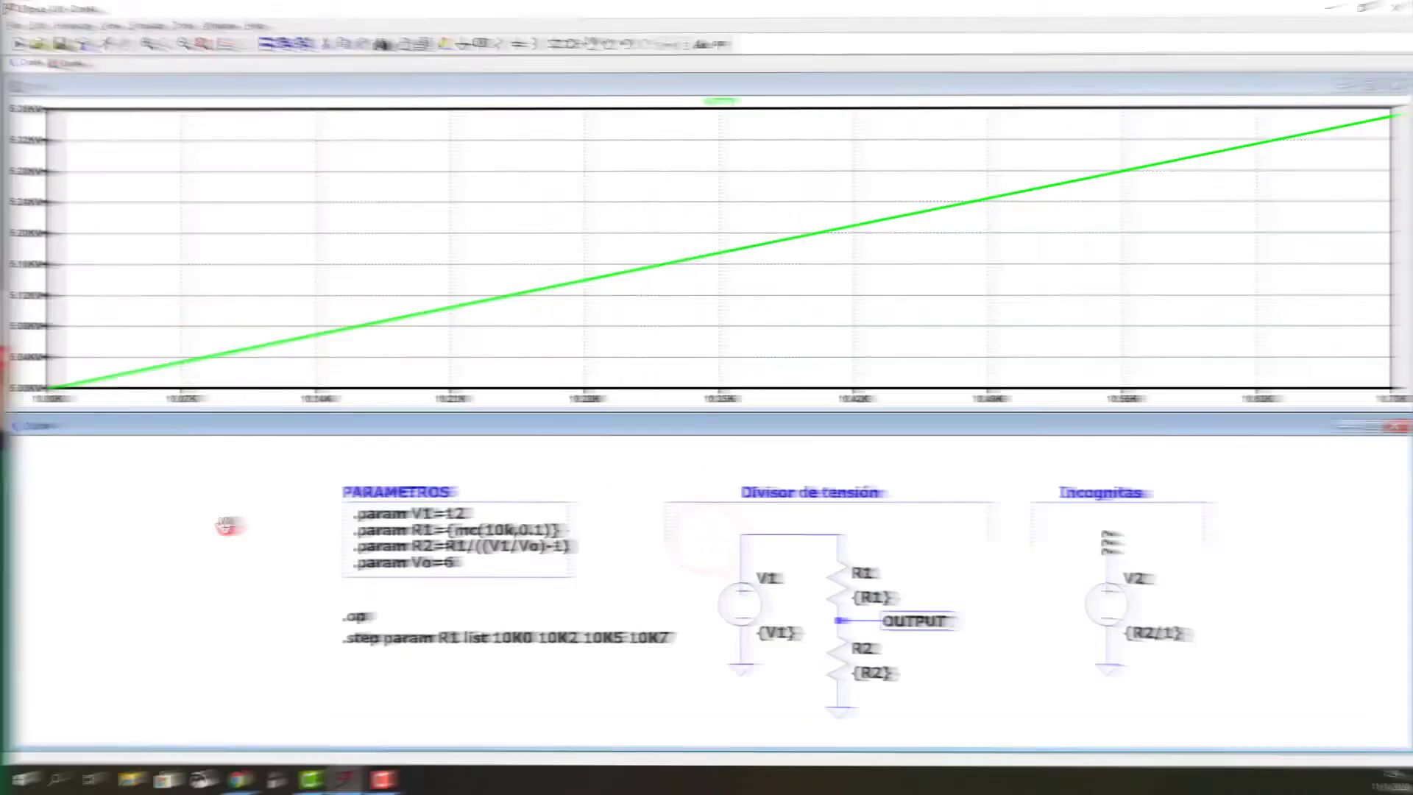